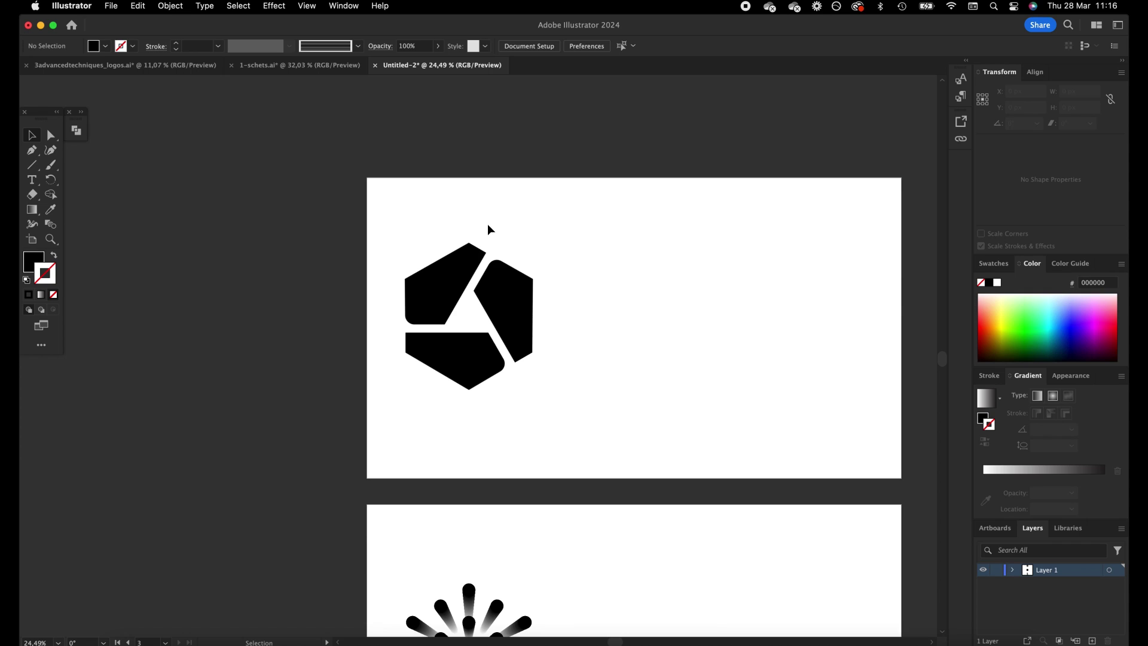
Look through the three example logos on the artboards: the segmented hexagon, the radial burst and the striped numeral
{"action": "scroll", "coordinate": [488, 226], "scroll_direction": "down", "scroll_amount": 5}
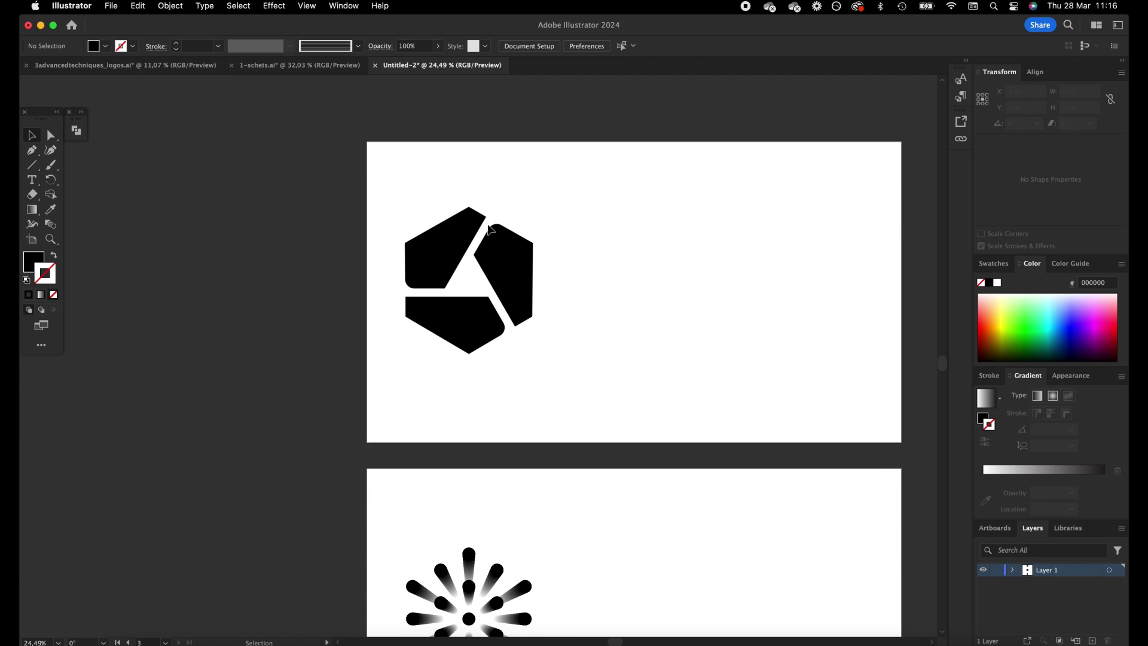
{"action": "scroll", "coordinate": [488, 230], "scroll_direction": "down", "scroll_amount": 1}
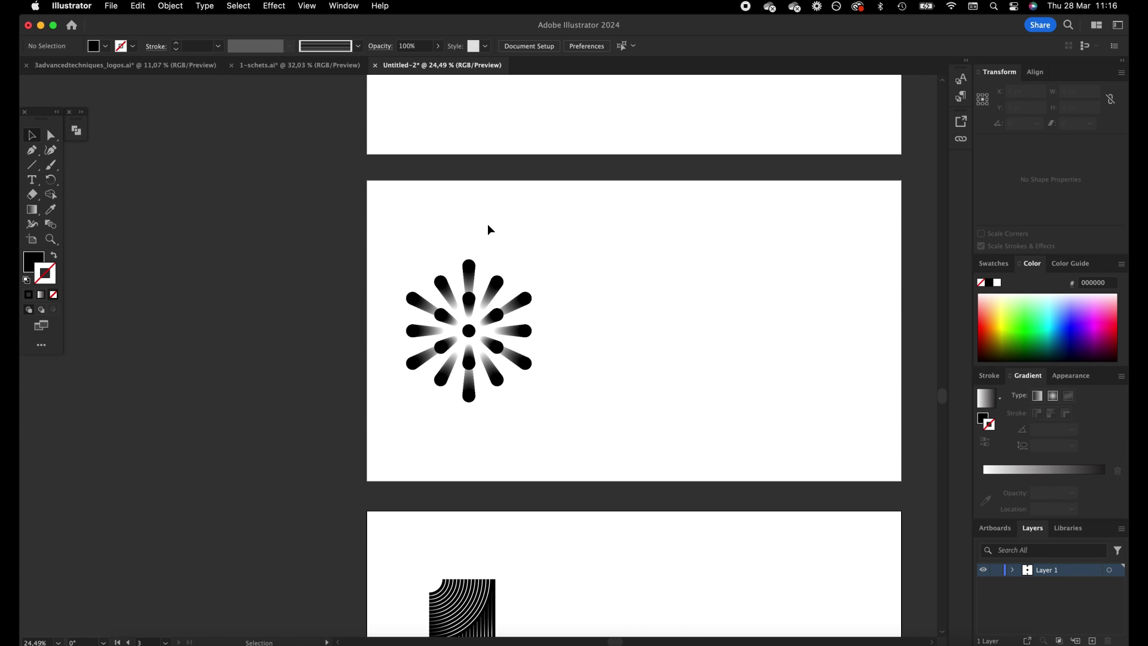
{"action": "scroll", "coordinate": [487, 229], "scroll_direction": "down", "scroll_amount": 4}
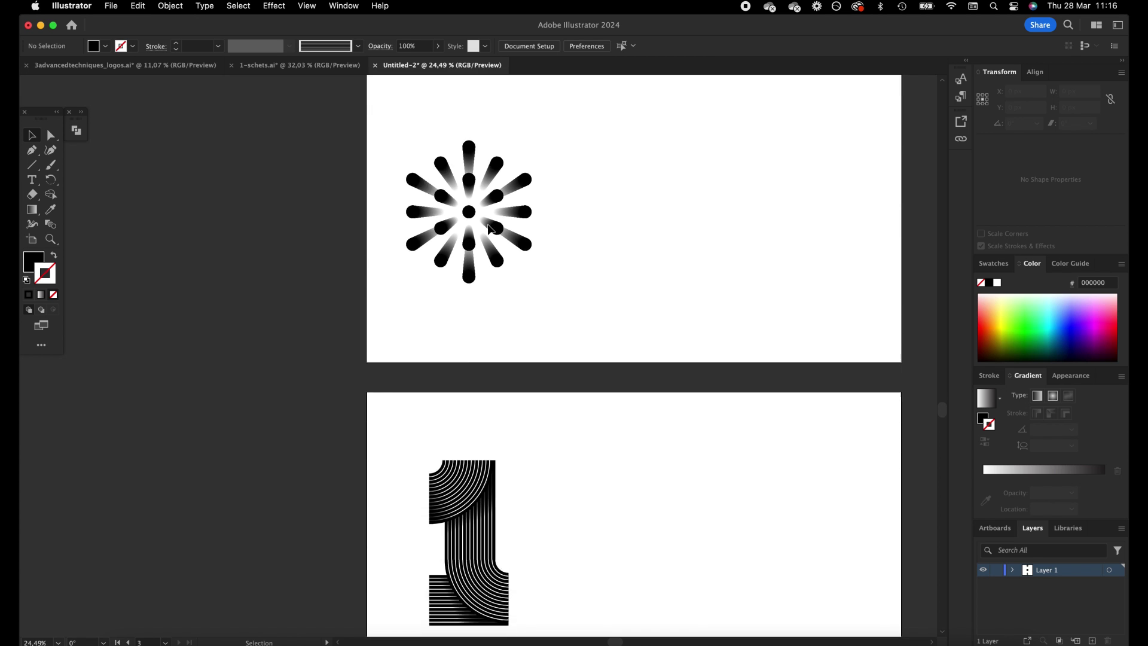
{"action": "scroll", "coordinate": [488, 230], "scroll_direction": "up", "scroll_amount": 8}
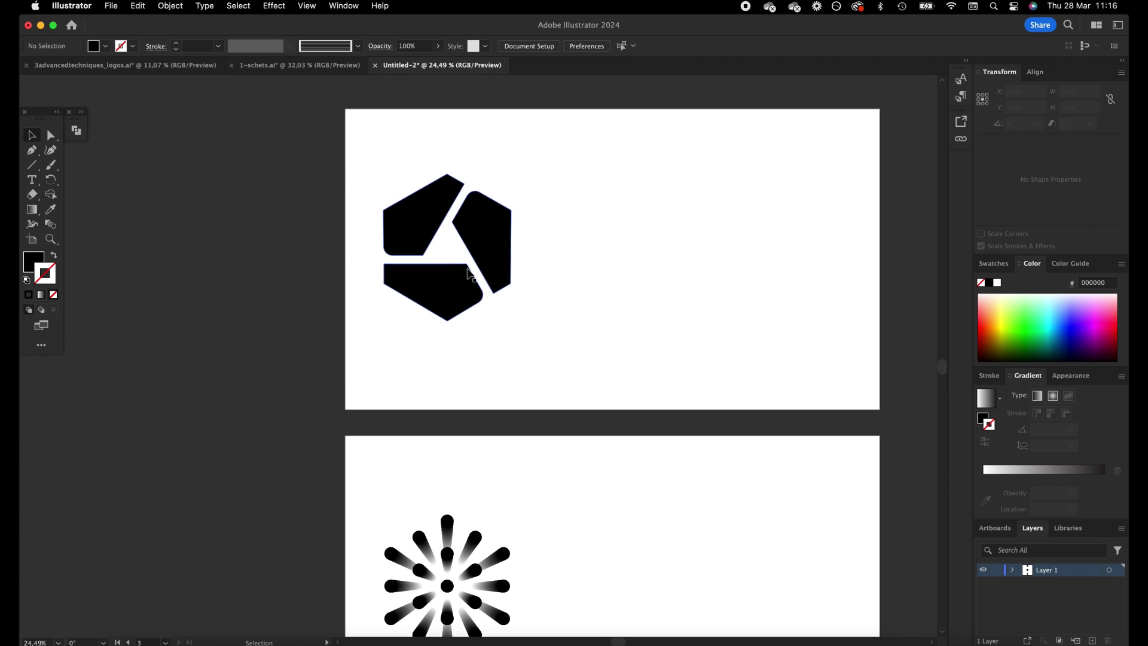
{"action": "scroll", "coordinate": [526, 350], "scroll_direction": "down", "scroll_amount": 7}
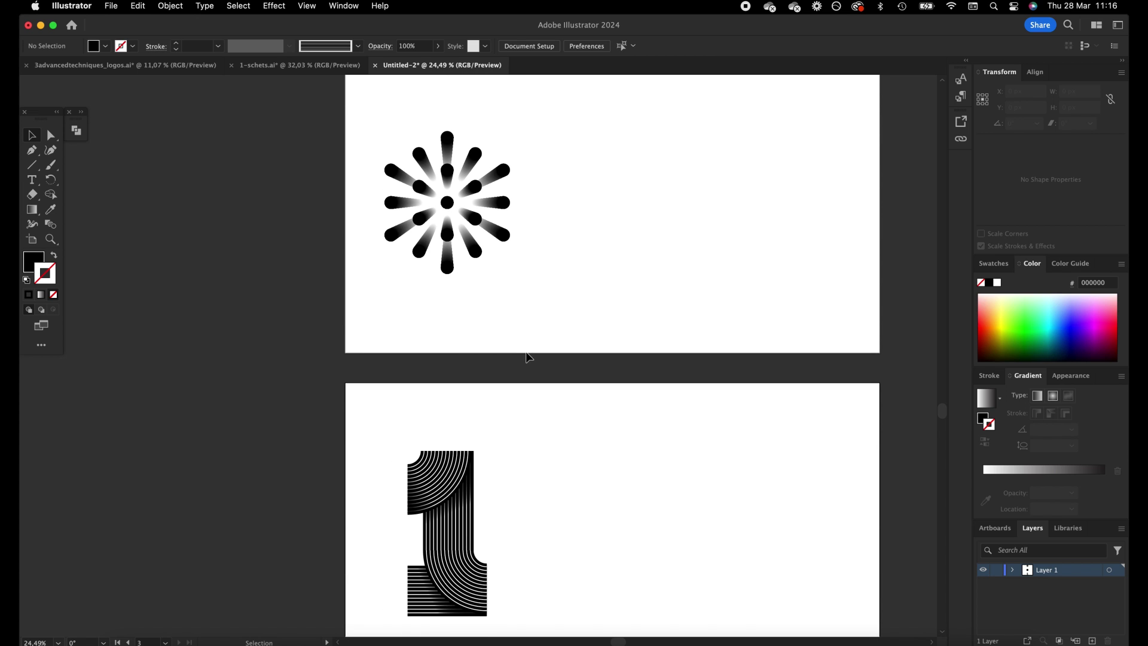
{"action": "scroll", "coordinate": [528, 356], "scroll_direction": "down", "scroll_amount": 3}
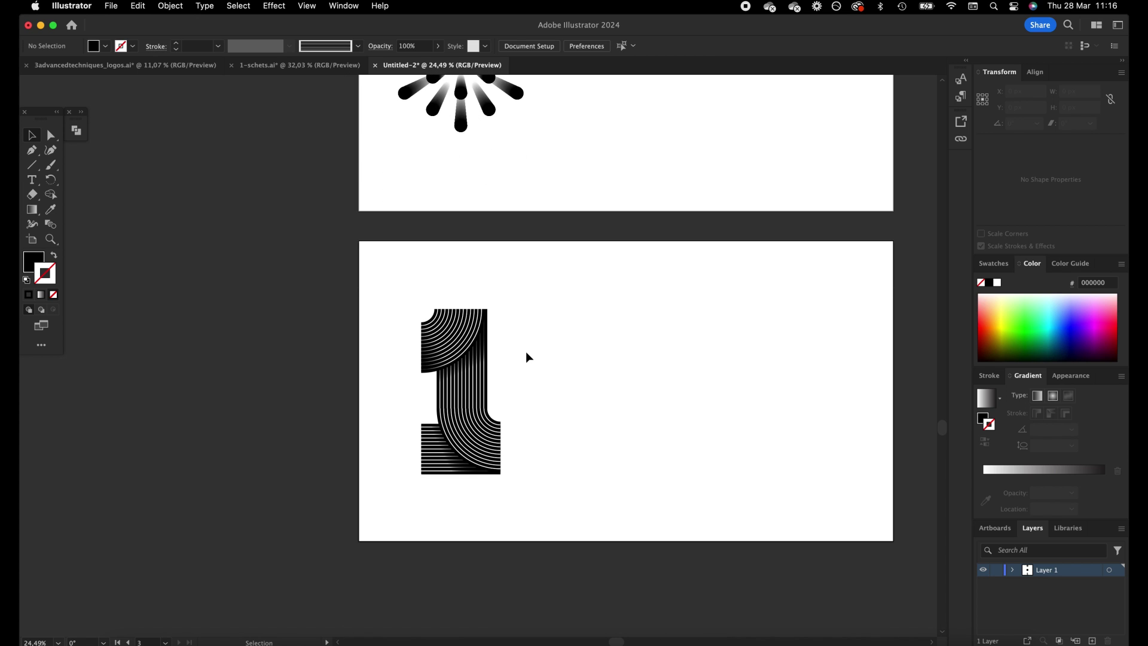
{"action": "scroll", "coordinate": [526, 351], "scroll_direction": "up", "scroll_amount": 12}
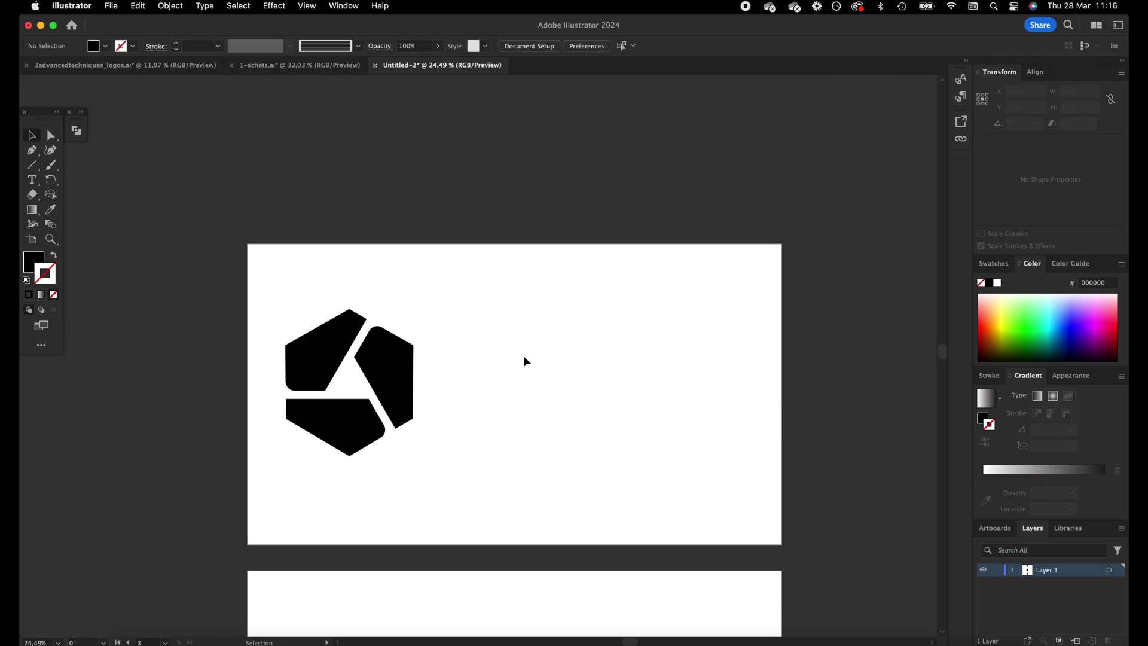
Draw a black rectangle about 298 by 80 px on the blank area beside the hexagon logo
{"action": "key", "text": "z"}
{"action": "left_click_drag", "start_coordinate": [507, 356], "coordinate": [572, 346]}
{"action": "scroll", "coordinate": [502, 335], "scroll_direction": "down", "scroll_amount": 2}
{"action": "scroll", "coordinate": [502, 334], "scroll_direction": "left", "scroll_amount": 2}
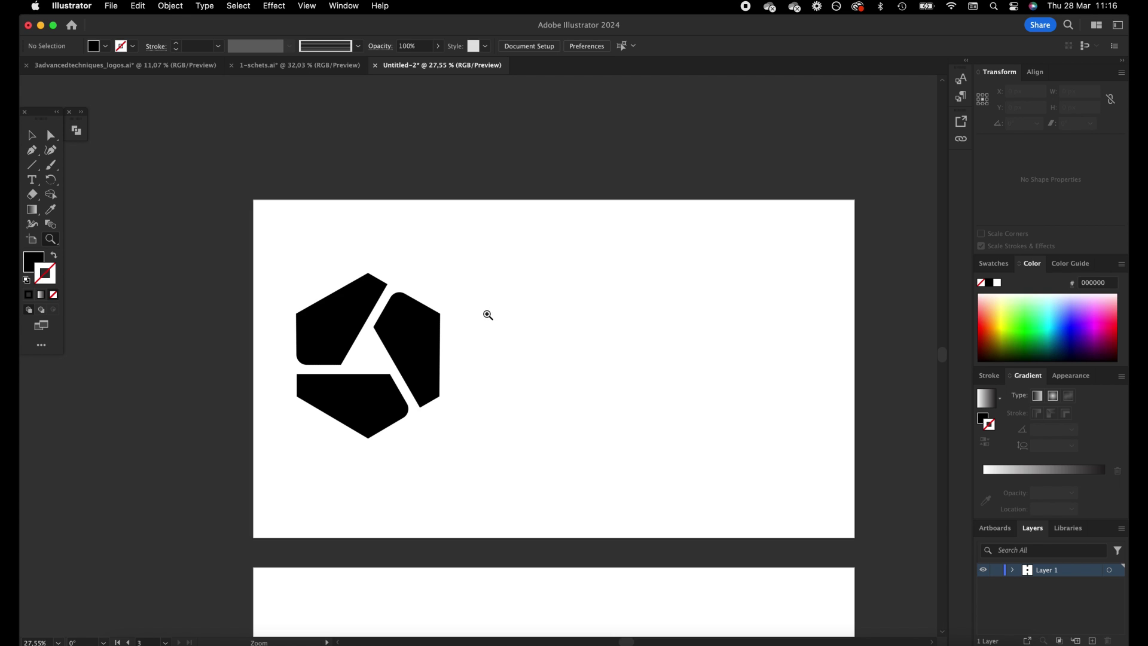
{"action": "key", "text": "m"}
{"action": "key", "text": "super+0"}
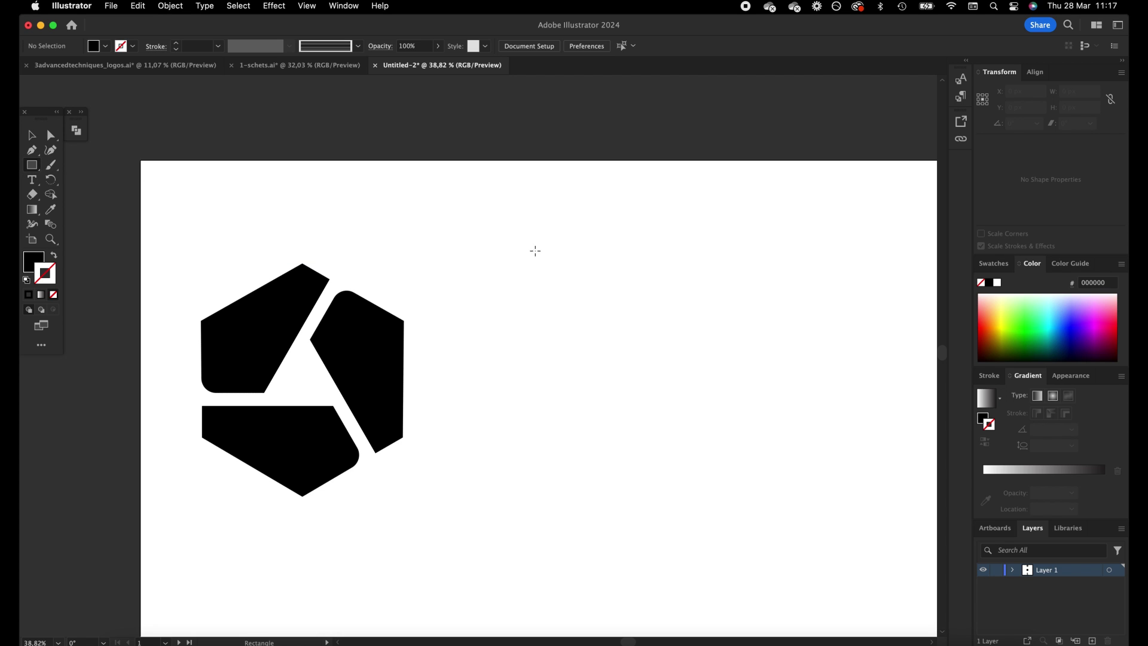
{"action": "left_click_drag", "start_coordinate": [501, 254], "coordinate": [634, 289]}
{"action": "left_click", "coordinate": [32, 135]}
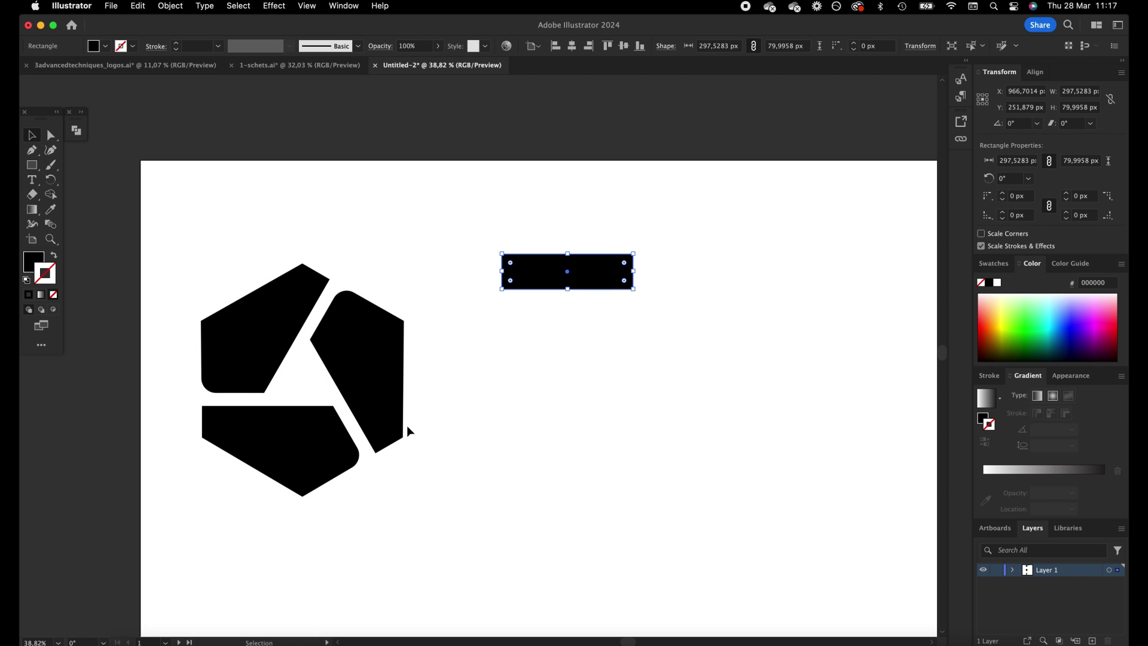
Add an anchor point at the middle of the rectangle's lower edge and pull it straight down about 74 px into a point
{"action": "key", "text": "plus"}
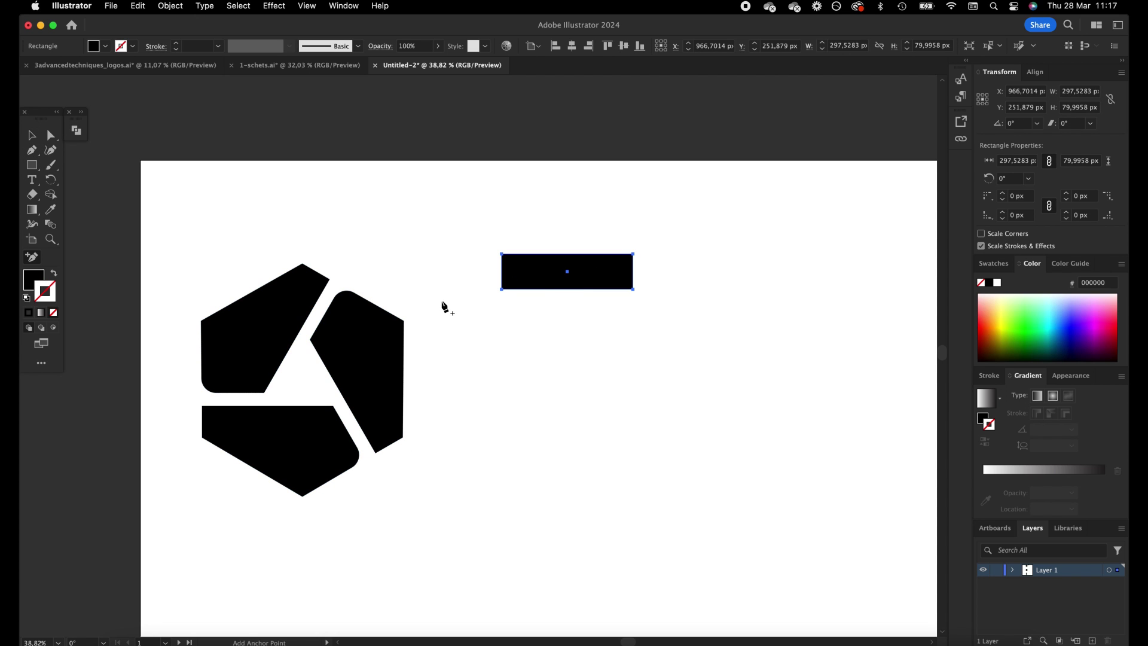
{"action": "key", "text": "equal"}
{"action": "left_click", "coordinate": [567, 289]}
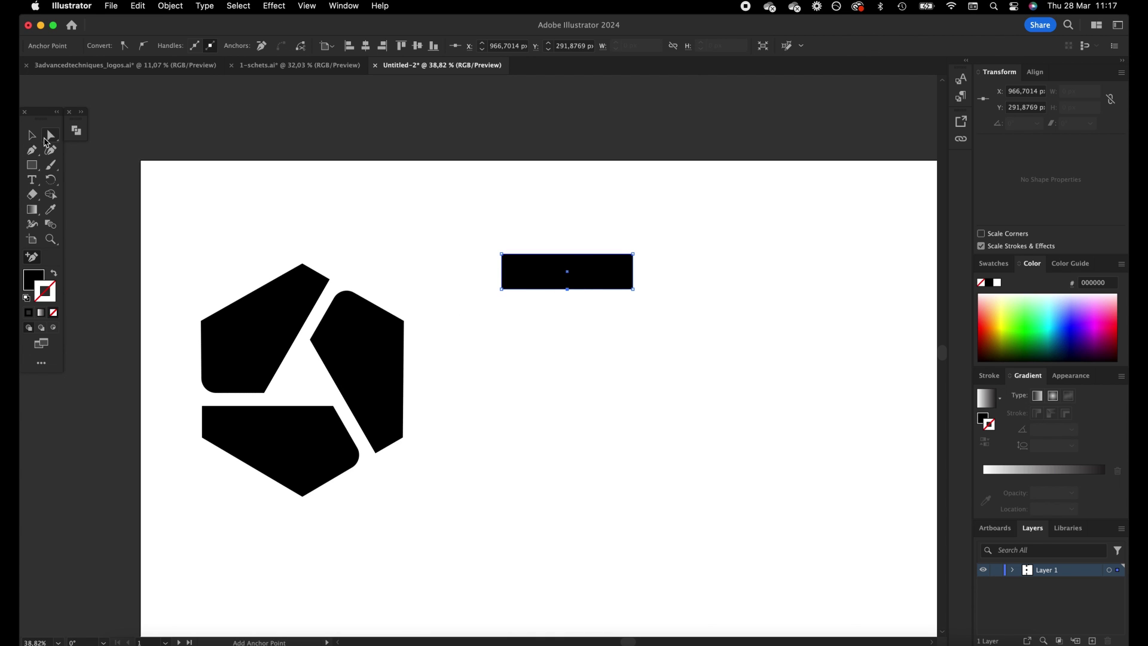
{"action": "key", "text": "a"}
{"action": "left_click_drag", "start_coordinate": [567, 289], "coordinate": [573, 324]}
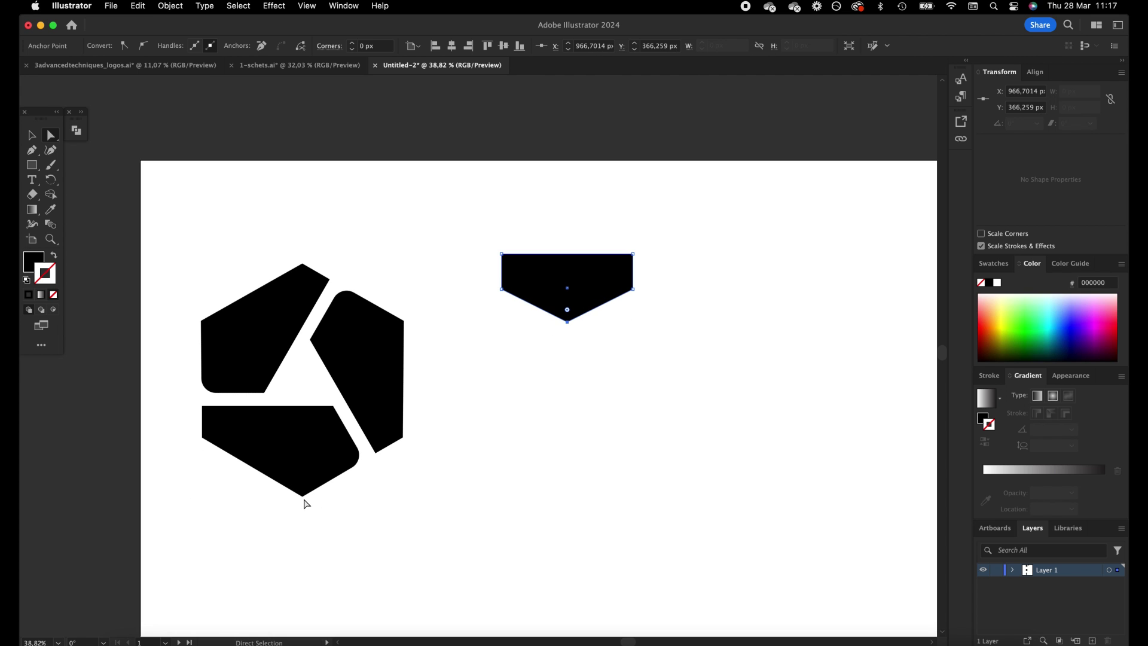
{"action": "left_click", "coordinate": [638, 308]}
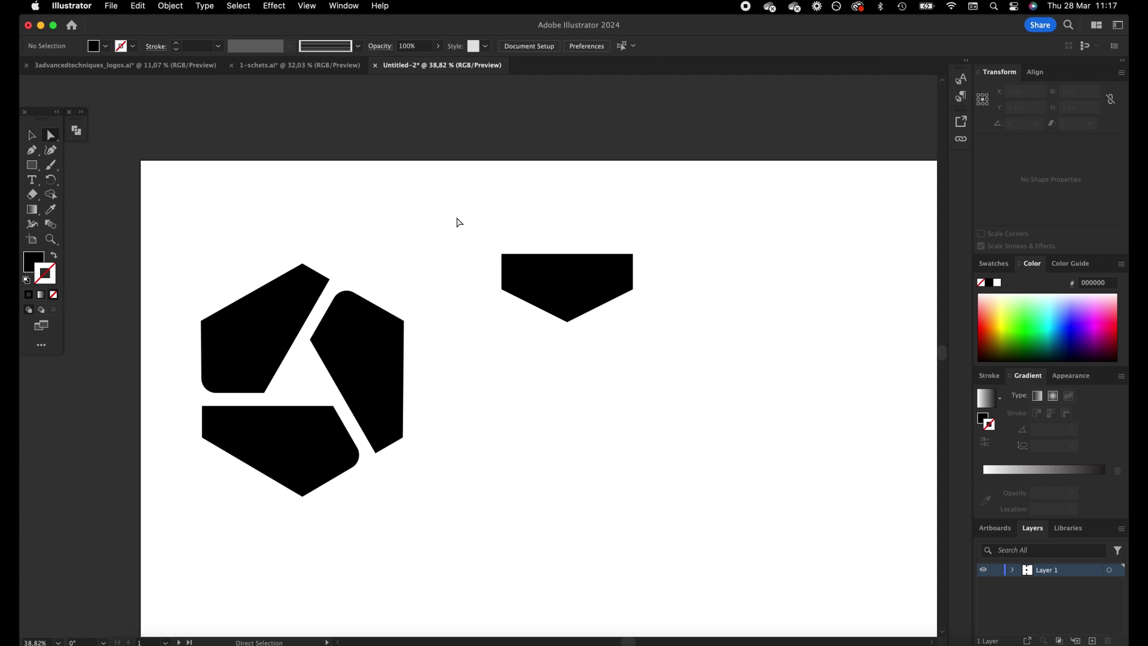
Lower the two upper corner points of the pointed shape by 20 px
{"action": "left_click_drag", "start_coordinate": [456, 217], "coordinate": [694, 262]}
{"action": "key", "text": "shift"}
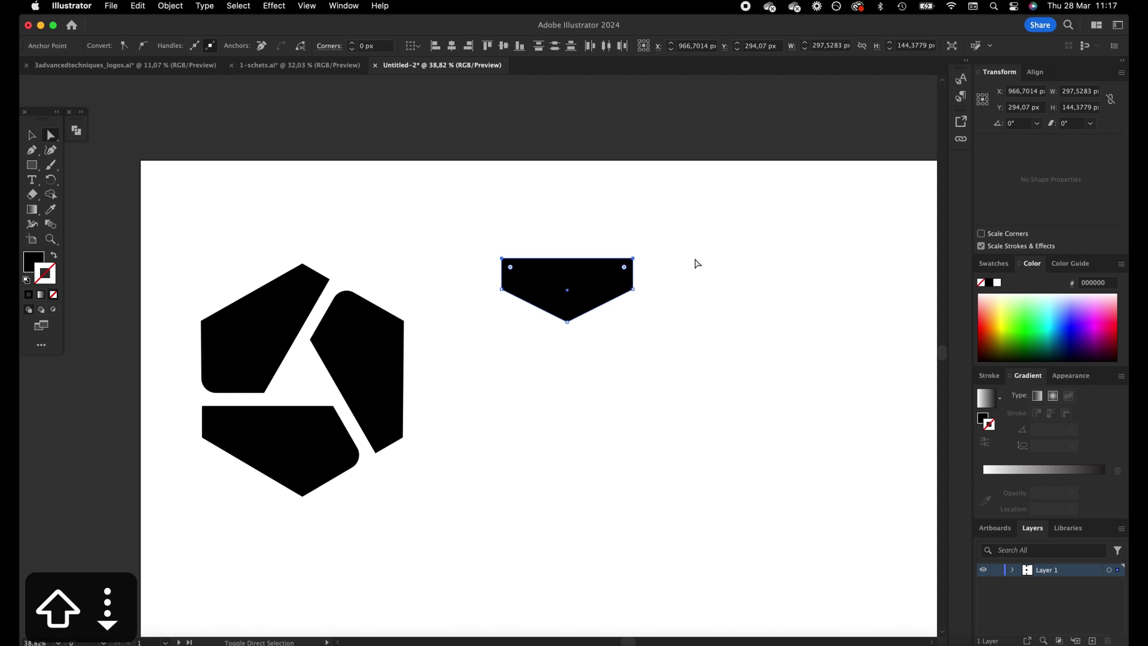
{"action": "key", "text": "shift+Down"}
{"action": "left_click", "coordinate": [387, 191]}
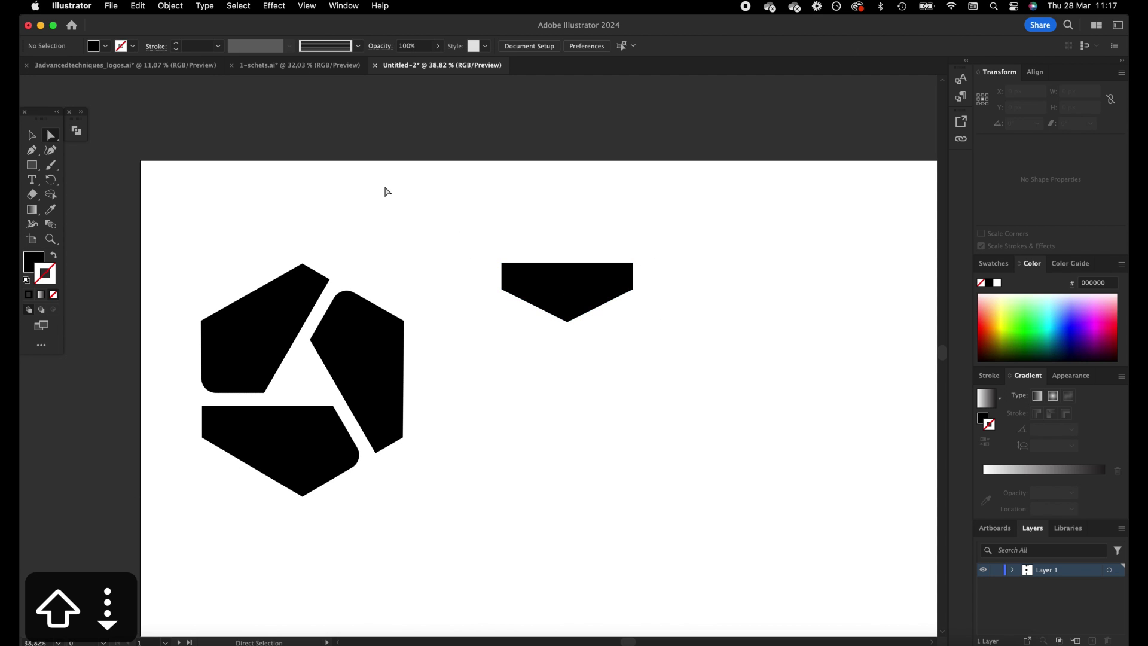
Move the pointed shape lower on the artboard and give it a yellow e7ff00 fill with no stroke
{"action": "left_click", "coordinate": [31, 135]}
{"action": "mouse_move", "coordinate": [599, 264]}
{"action": "left_mouse_down"}
{"action": "mouse_move", "coordinate": [512, 333]}
{"action": "mouse_move", "coordinate": [302, 432]}
{"action": "mouse_move", "coordinate": [621, 353]}
{"action": "left_mouse_up"}
{"action": "key", "text": "x"}
{"action": "left_click", "coordinate": [994, 321]}
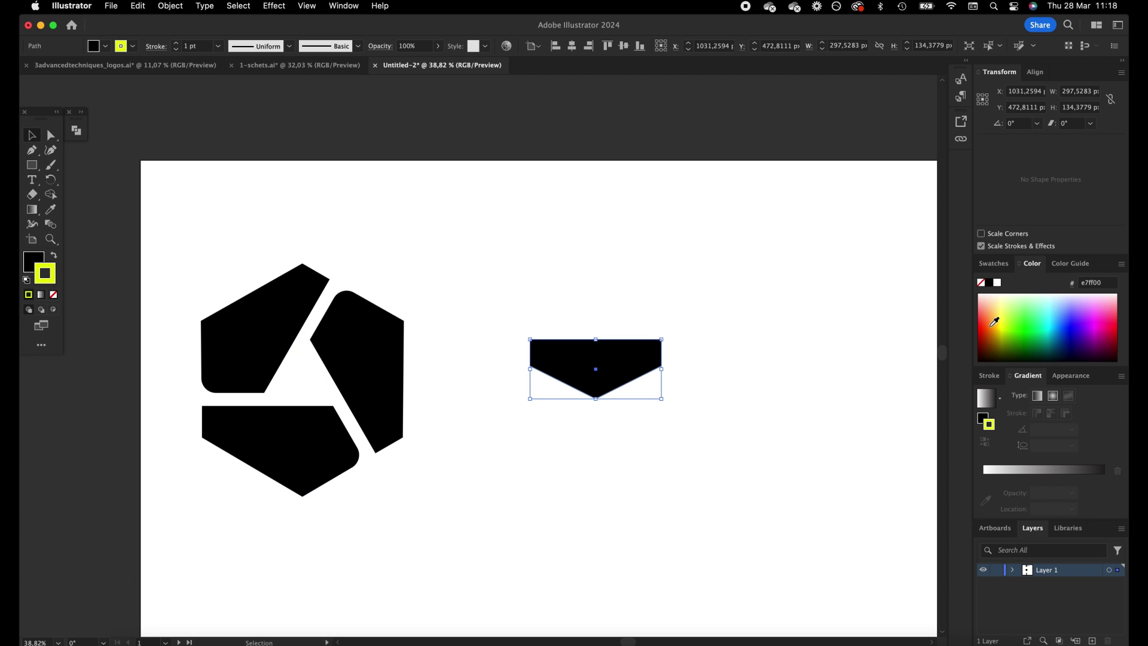
{"action": "left_click", "coordinate": [54, 257]}
{"action": "left_click", "coordinate": [53, 294]}
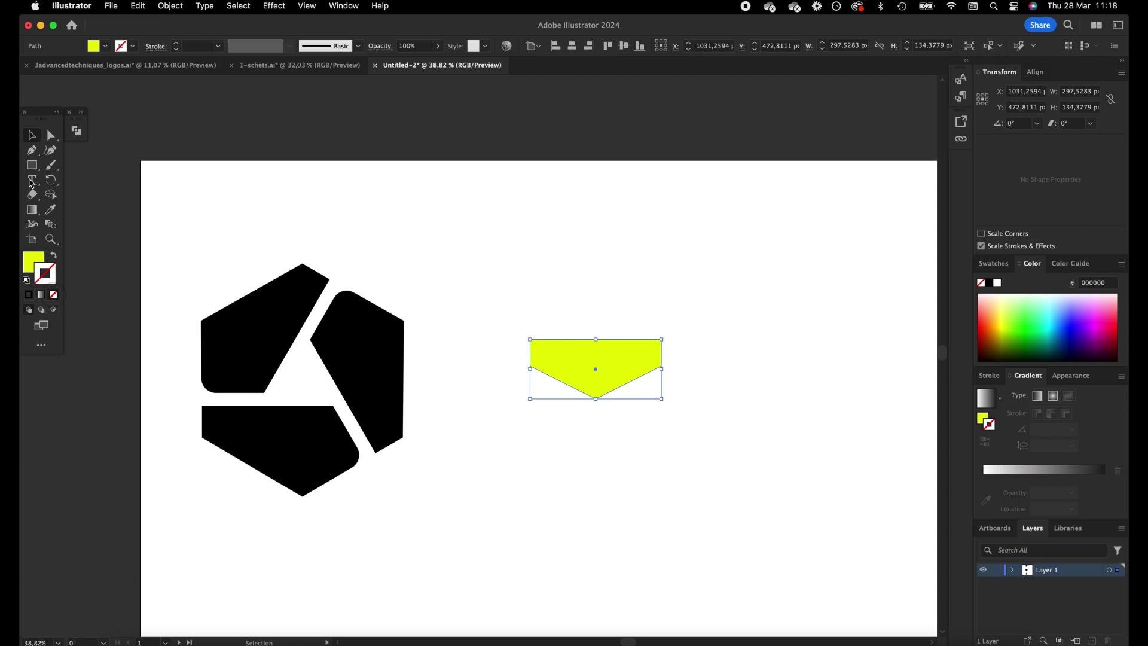
Place the yellow shape over the hexagon logo's lowest piece and scale it proportionally to about 456 by 206 px
{"action": "left_click_drag", "start_coordinate": [572, 353], "coordinate": [245, 420]}
{"action": "left_click_drag", "start_coordinate": [334, 466], "coordinate": [449, 498]}
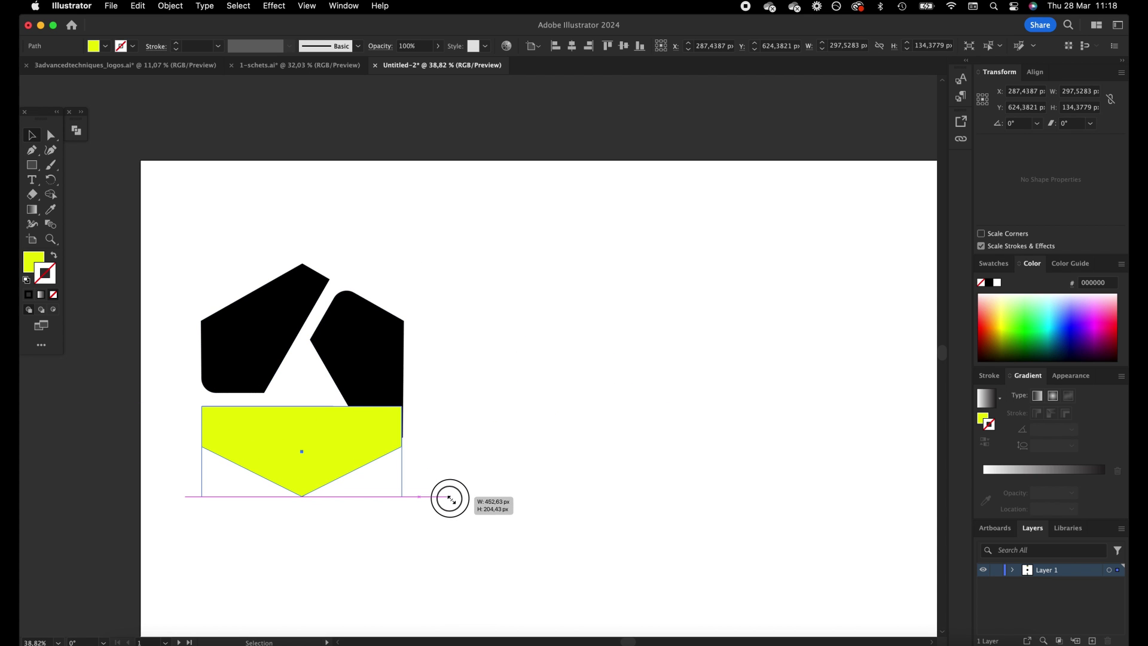
{"action": "left_click_drag", "start_coordinate": [357, 454], "coordinate": [403, 443]}
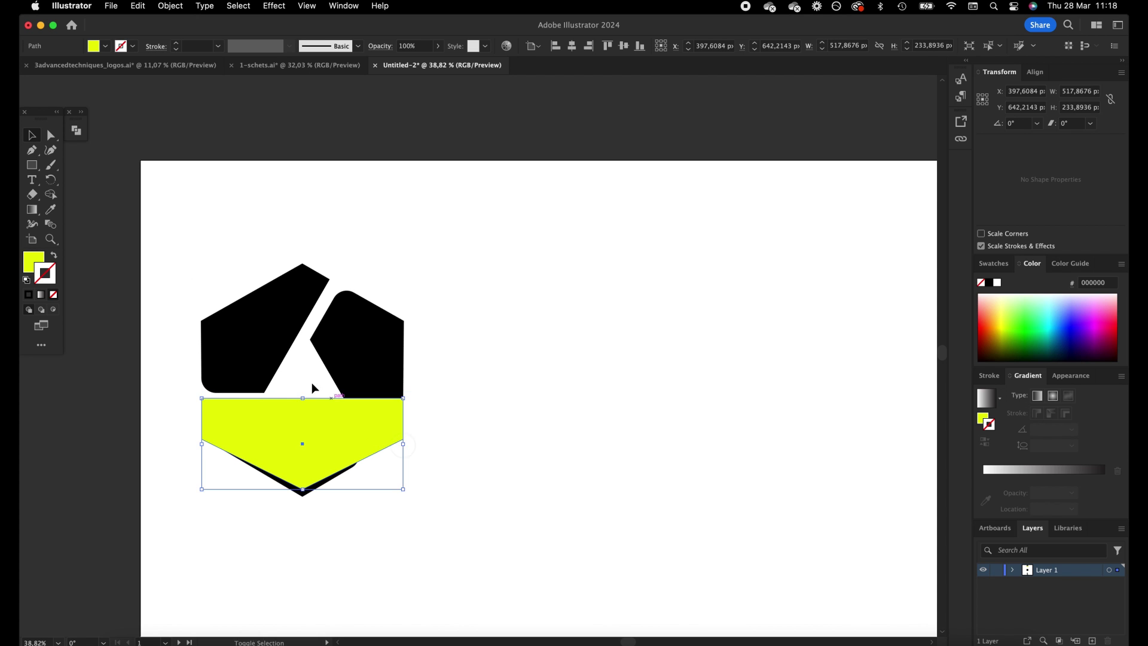
Lower the yellow shape's upper edge to line up with the logo piece beneath, making the shape about 189 px high
{"action": "left_click", "coordinate": [53, 142]}
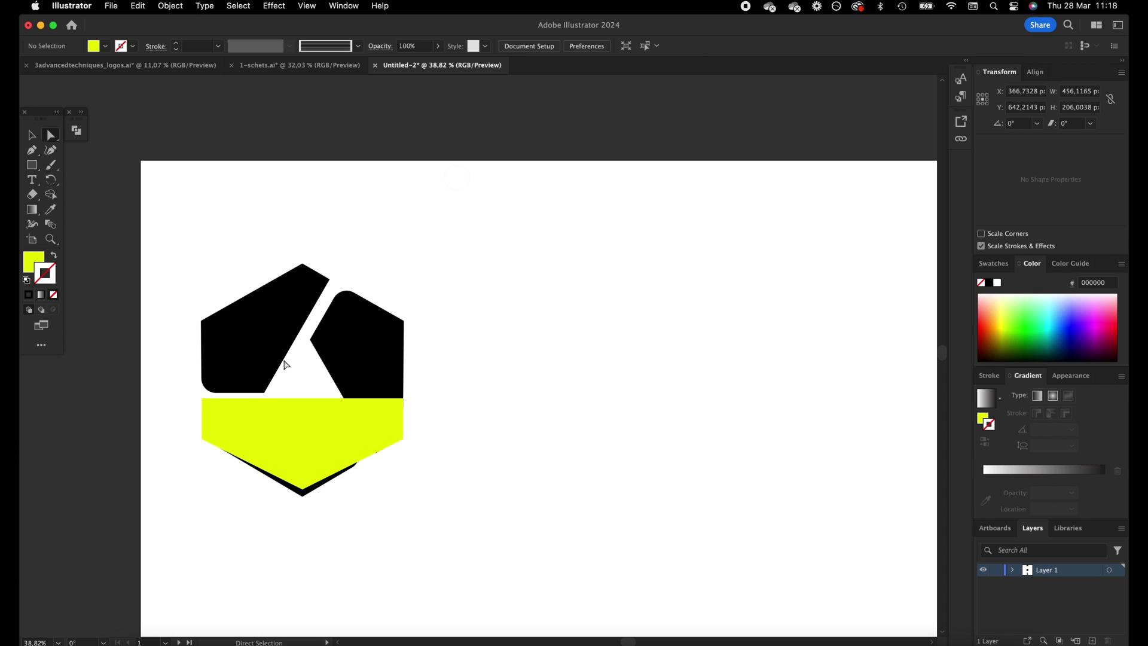
{"action": "left_click", "coordinate": [298, 400]}
{"action": "key", "text": "Down"}
{"action": "key", "text": "Down"}
{"action": "key", "text": "Down"}
{"action": "key", "text": "Down"}
{"action": "key", "text": "Down"}
{"action": "key", "text": "Down"}
{"action": "key", "text": "Down"}
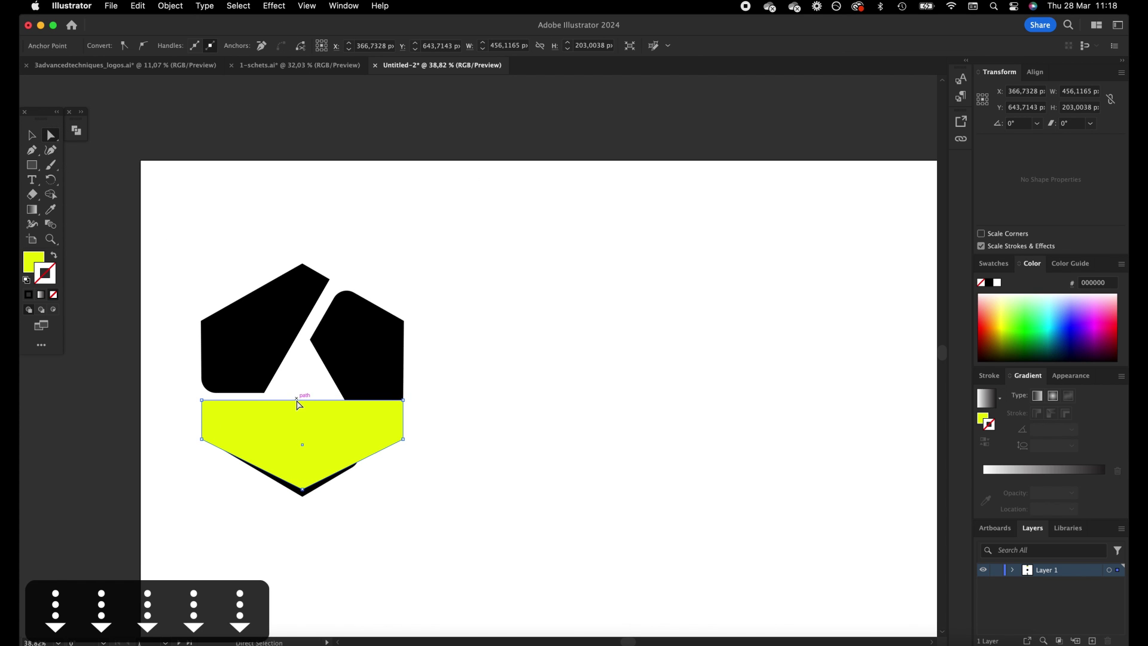
{"action": "key", "text": "shift+Down"}
{"action": "key", "text": "shift+Down"}
{"action": "key", "text": "shift+Up"}
{"action": "key", "text": "shift+Down"}
{"action": "key", "text": "shift+Down"}
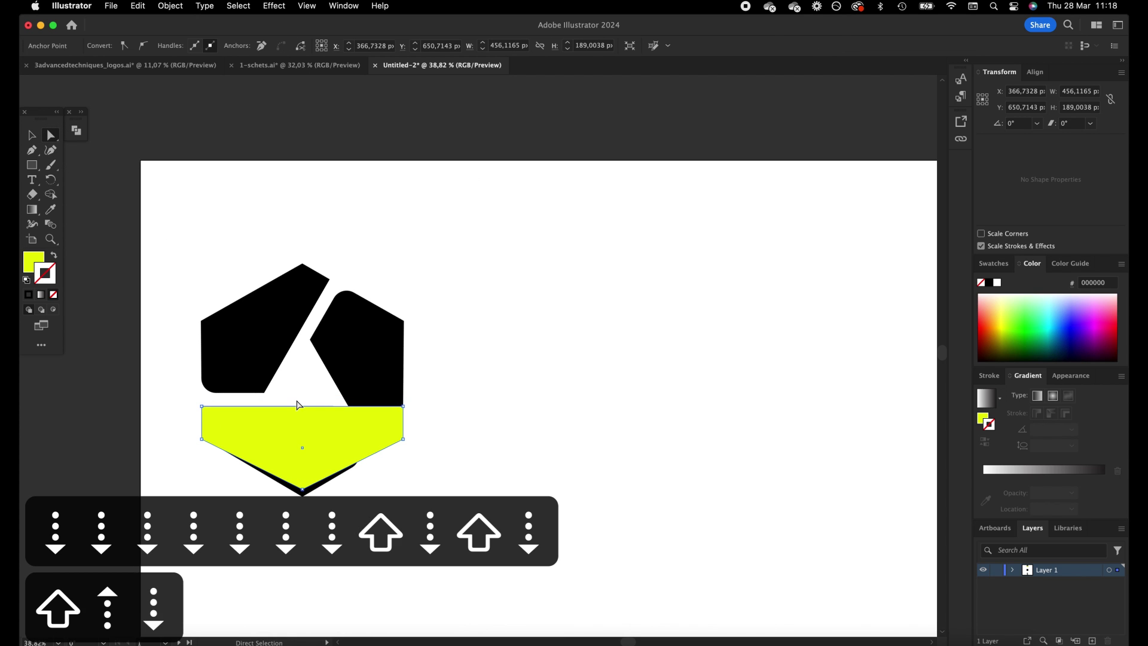
{"action": "key", "text": "shift+Up"}
{"action": "key", "text": "shift+Up"}
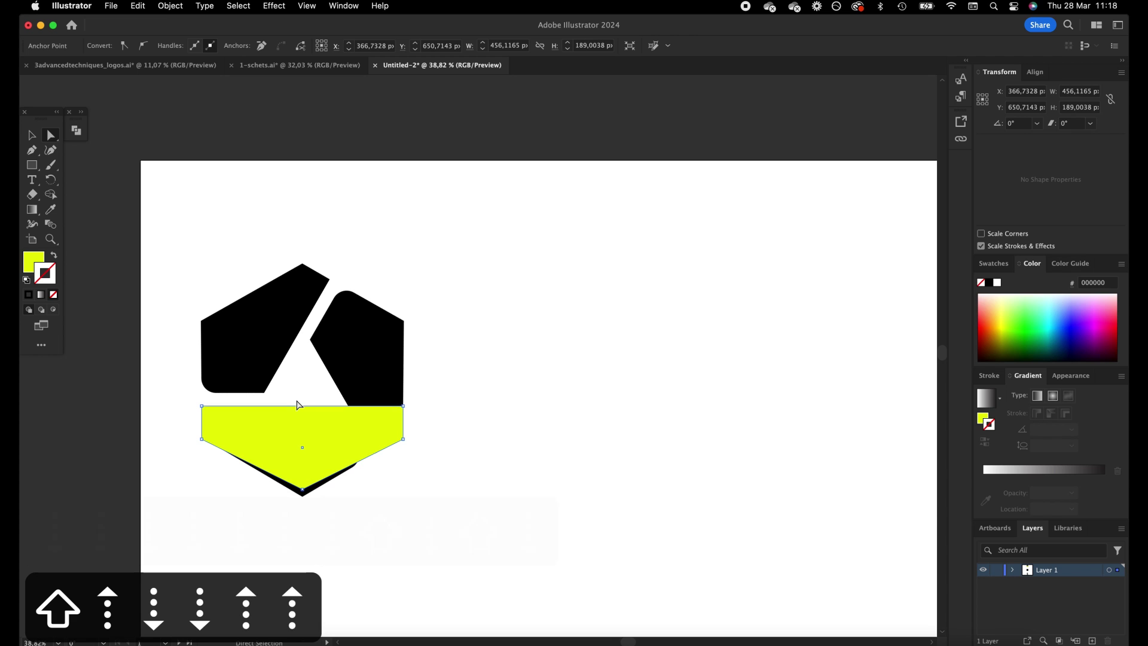
Lower the yellow shape's bottom tip by 20 px to cover the tip of the logo piece
{"action": "left_click", "coordinate": [302, 489]}
{"action": "key", "text": "shift+Down"}
{"action": "key", "text": "shift+Down"}
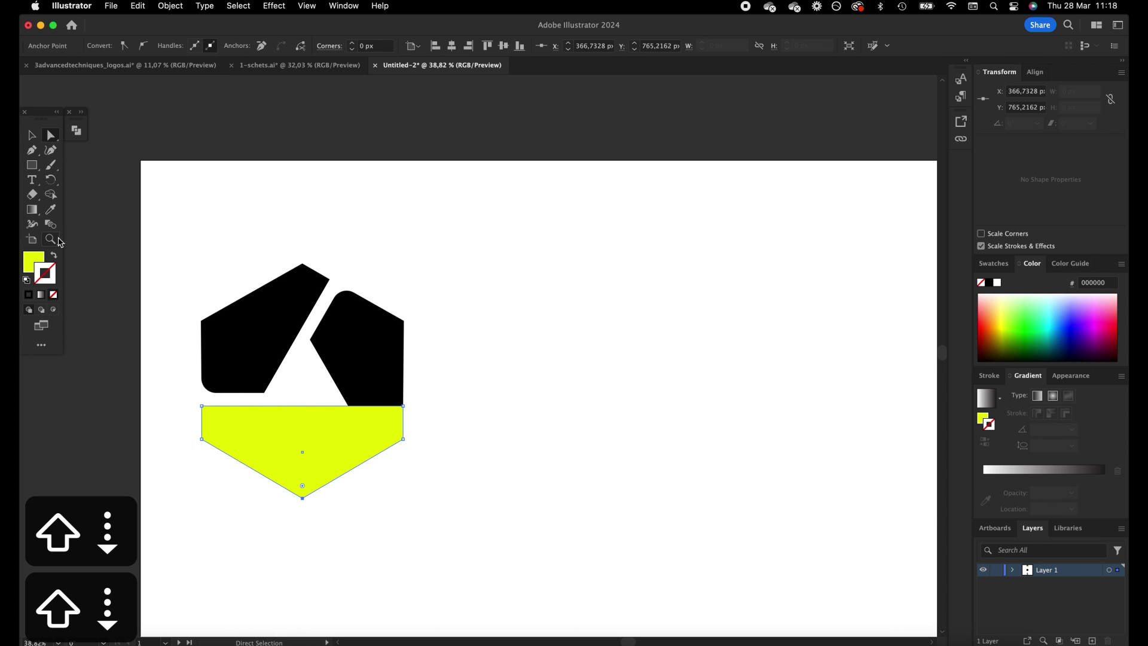
Move the yellow shape off the logo onto the blank area and give it a black fill with no stroke
{"action": "left_click", "coordinate": [31, 138]}
{"action": "left_click_drag", "start_coordinate": [327, 422], "coordinate": [620, 332]}
{"action": "left_click", "coordinate": [643, 253]}
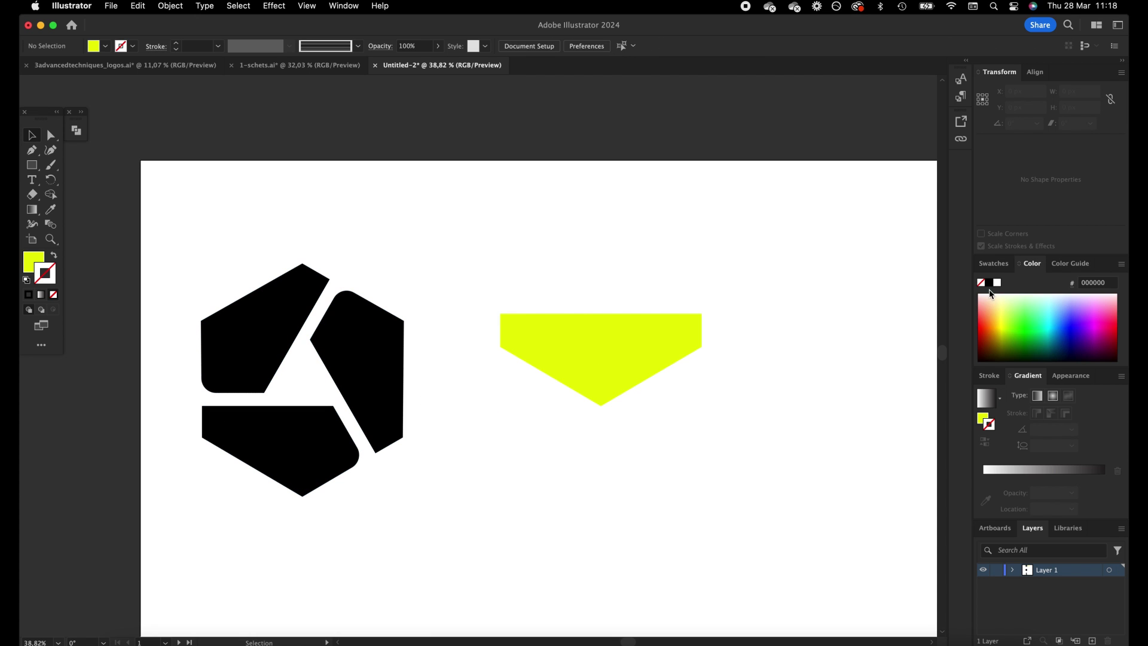
{"action": "left_click", "coordinate": [577, 341]}
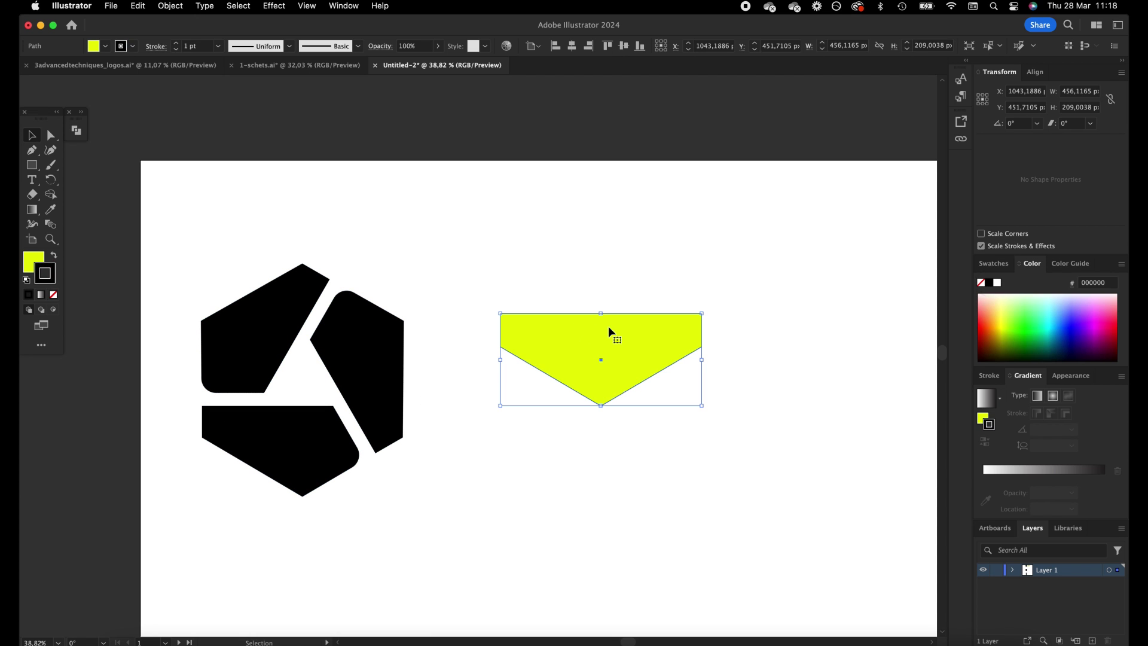
{"action": "left_click", "coordinate": [55, 257]}
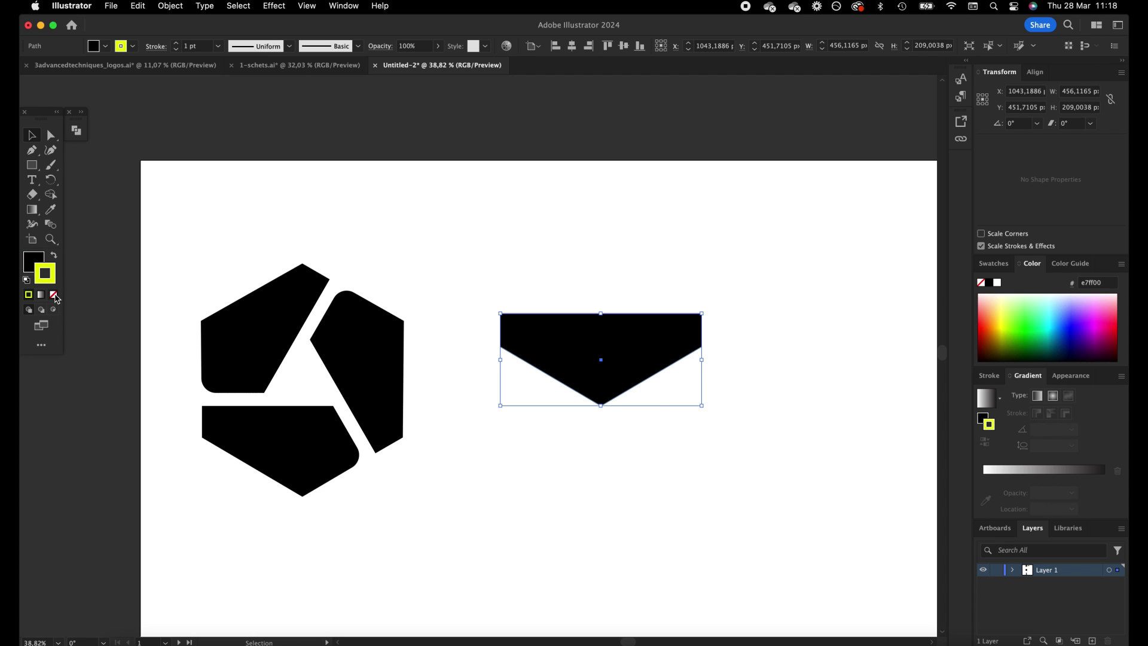
{"action": "left_click", "coordinate": [54, 296]}
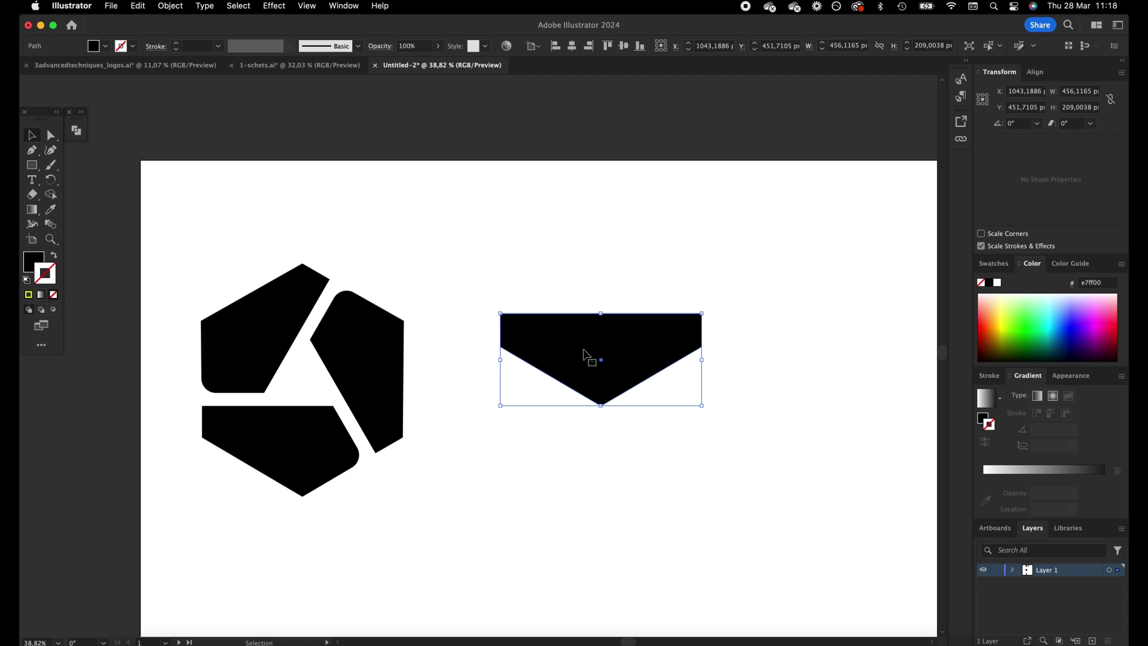
Move the black shape lower on the artboard and scale it down proportionally to about 338 by 155 px
{"action": "left_click_drag", "start_coordinate": [589, 358], "coordinate": [638, 434]}
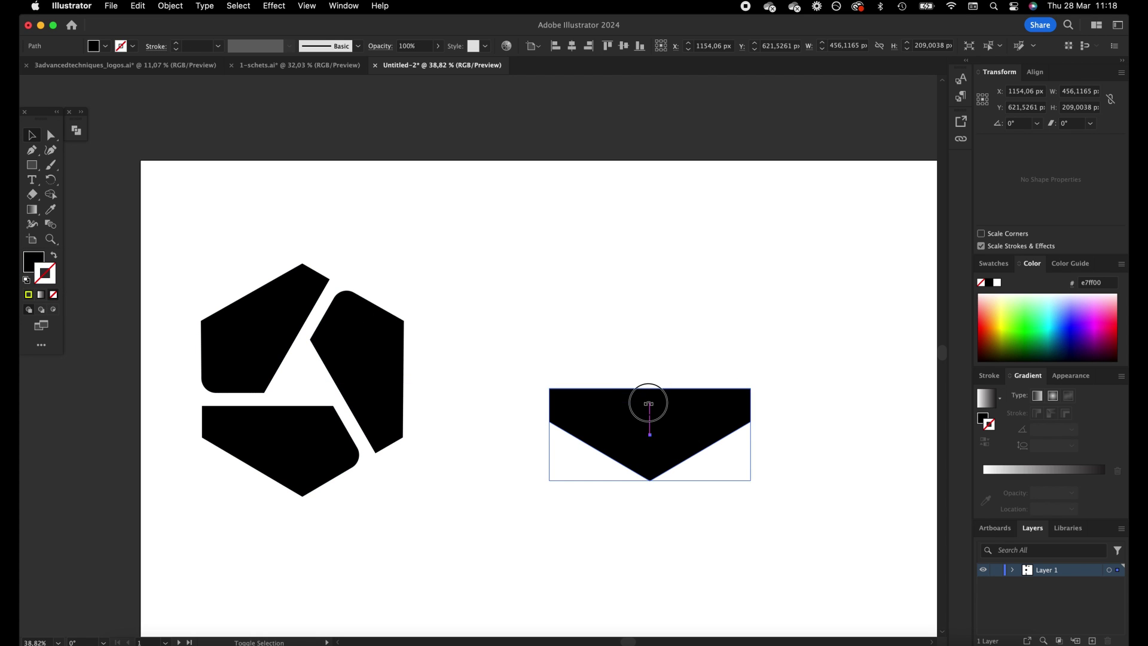
{"action": "left_click_drag", "start_coordinate": [650, 388], "coordinate": [673, 453]}
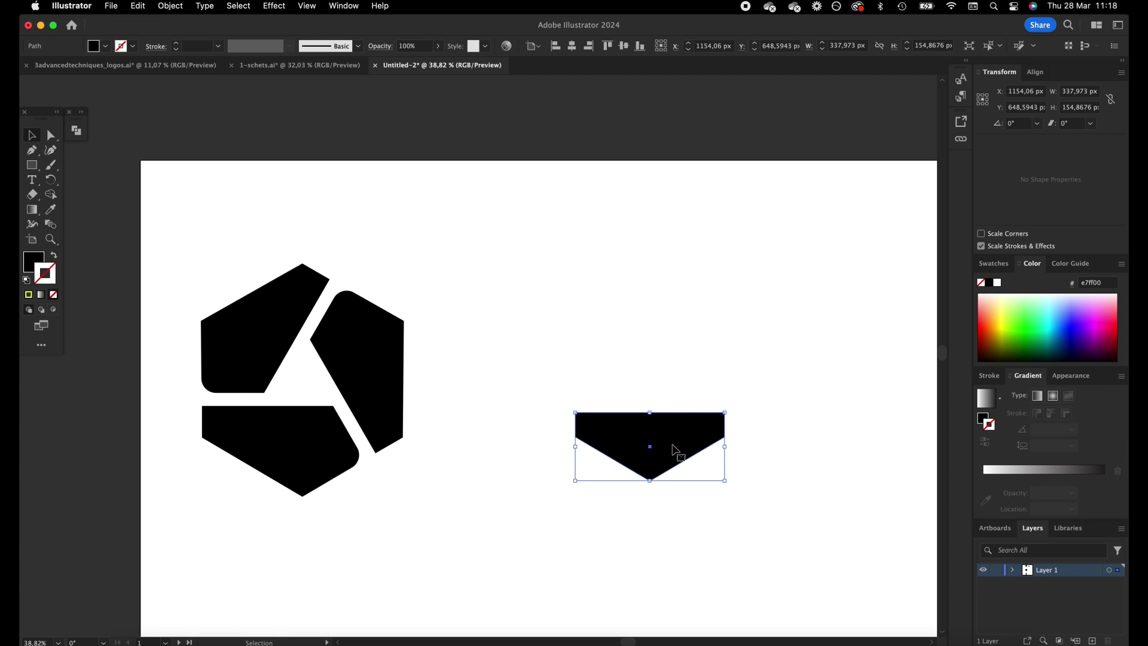
{"action": "left_click", "coordinate": [627, 410]}
Apply a Radial Repeat to the black shape and reduce it to 3 instances
{"action": "left_click", "coordinate": [181, 6]}
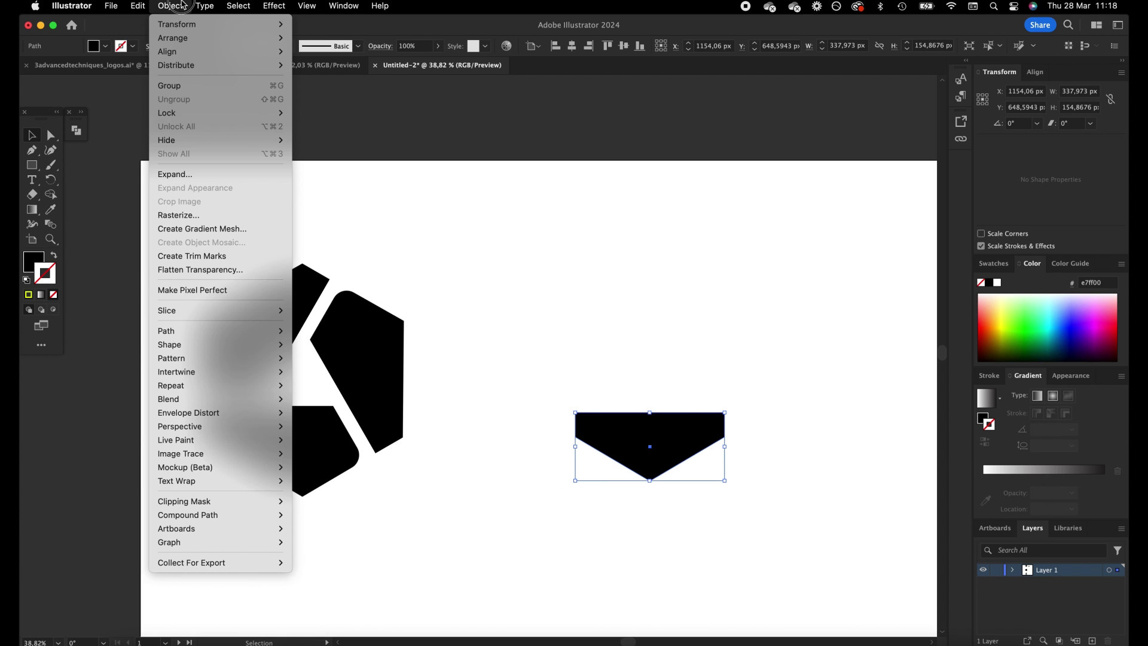
{"action": "mouse_move", "coordinate": [221, 392]}
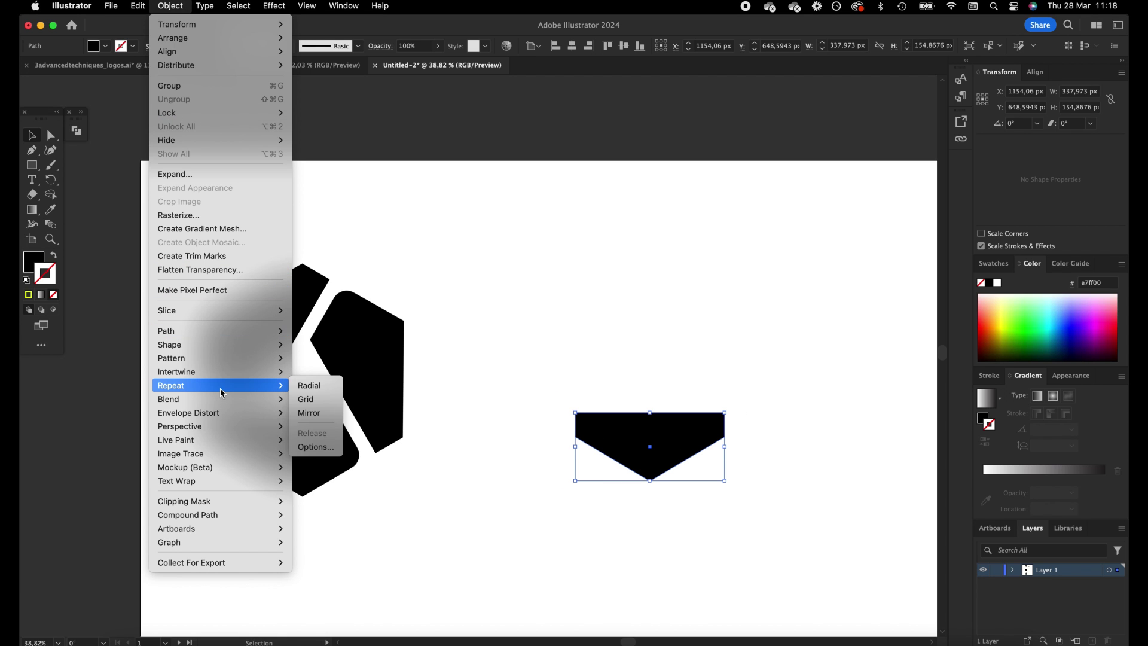
{"action": "left_click", "coordinate": [305, 385]}
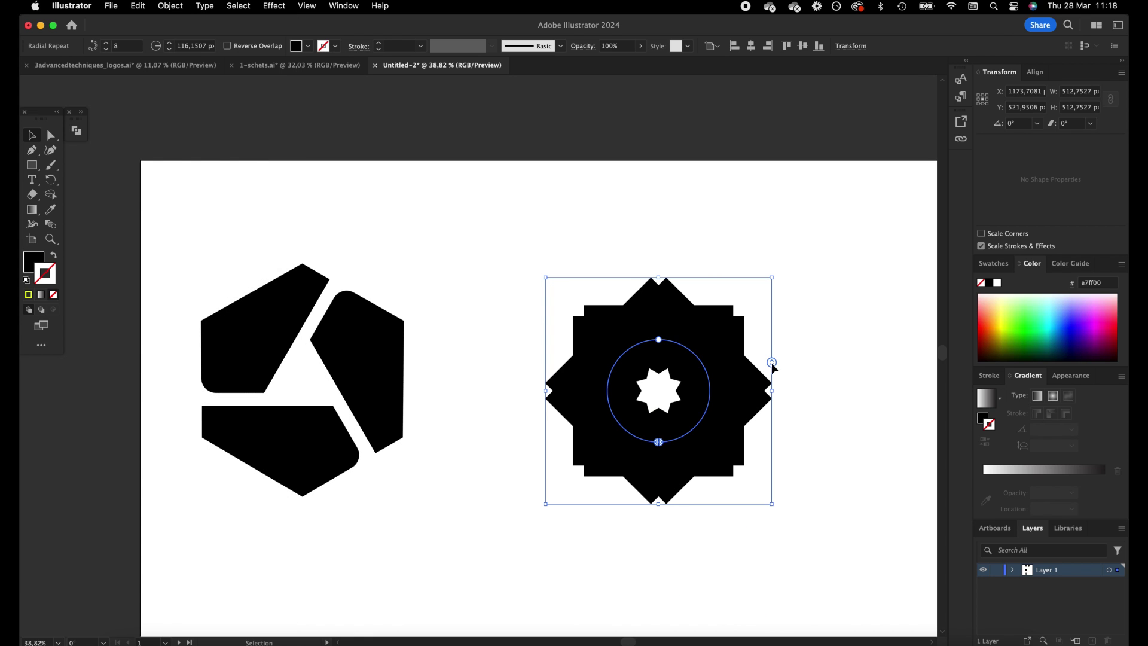
{"action": "left_click_drag", "start_coordinate": [771, 363], "coordinate": [774, 400]}
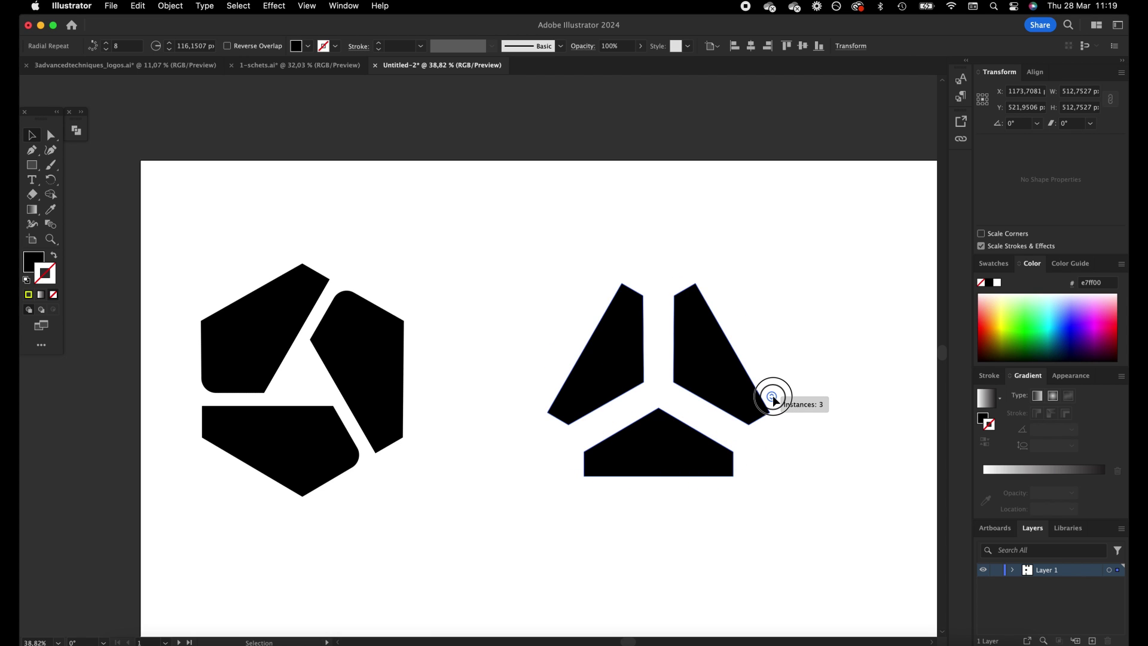
Isolate the bottom shape of the three-instance radial repeat and rotate it 180° so its point faces outward
{"action": "left_click_drag", "start_coordinate": [773, 400], "coordinate": [773, 399]}
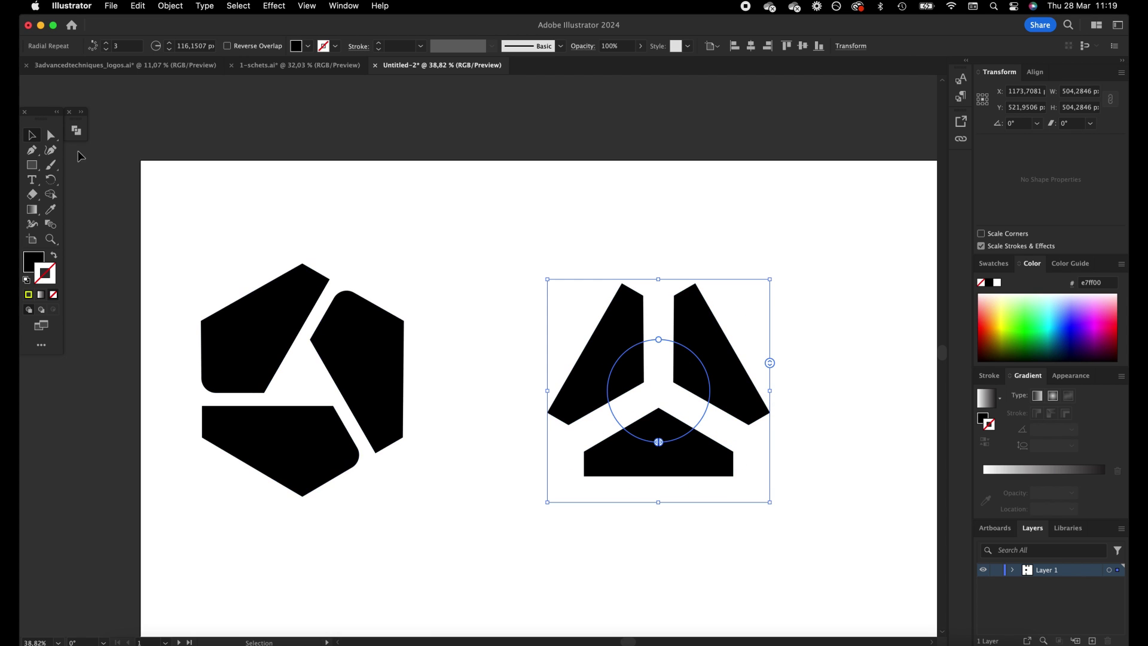
{"action": "left_click", "coordinate": [809, 458]}
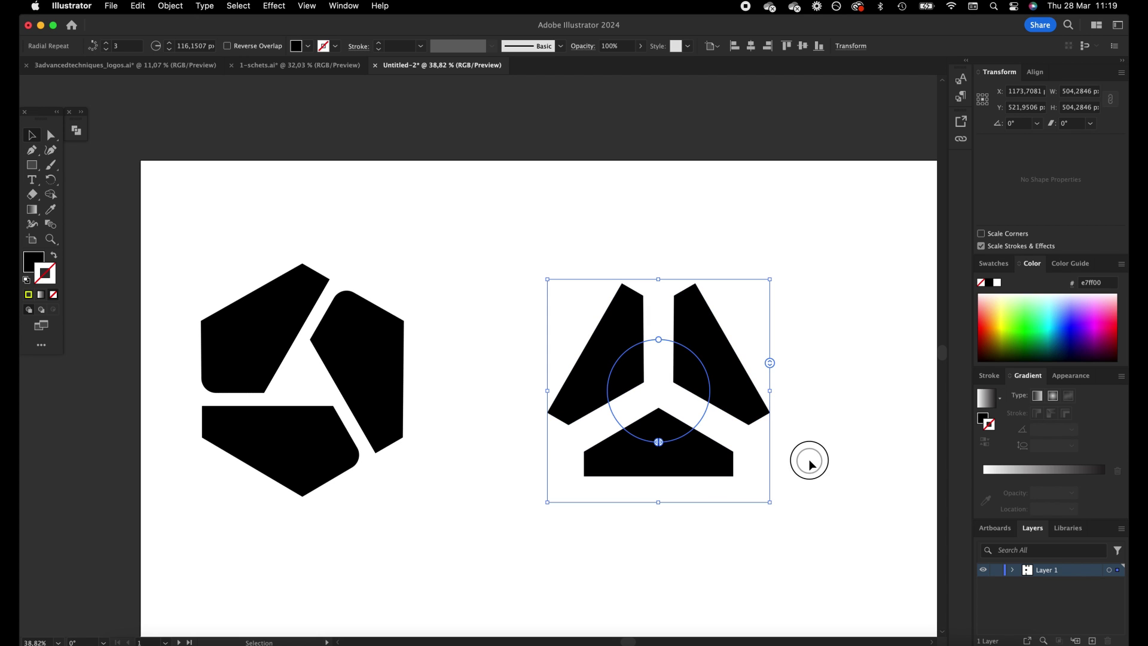
{"action": "left_click", "coordinate": [663, 453]}
{"action": "double_click", "coordinate": [698, 456]}
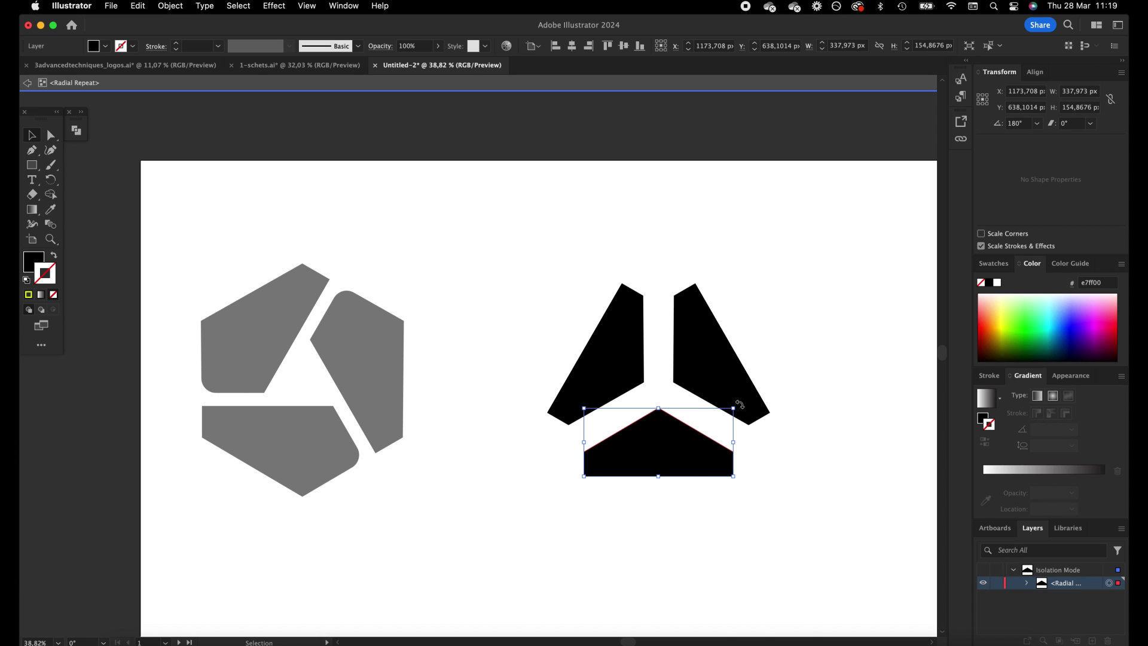
{"action": "left_click_drag", "start_coordinate": [739, 404], "coordinate": [564, 471]}
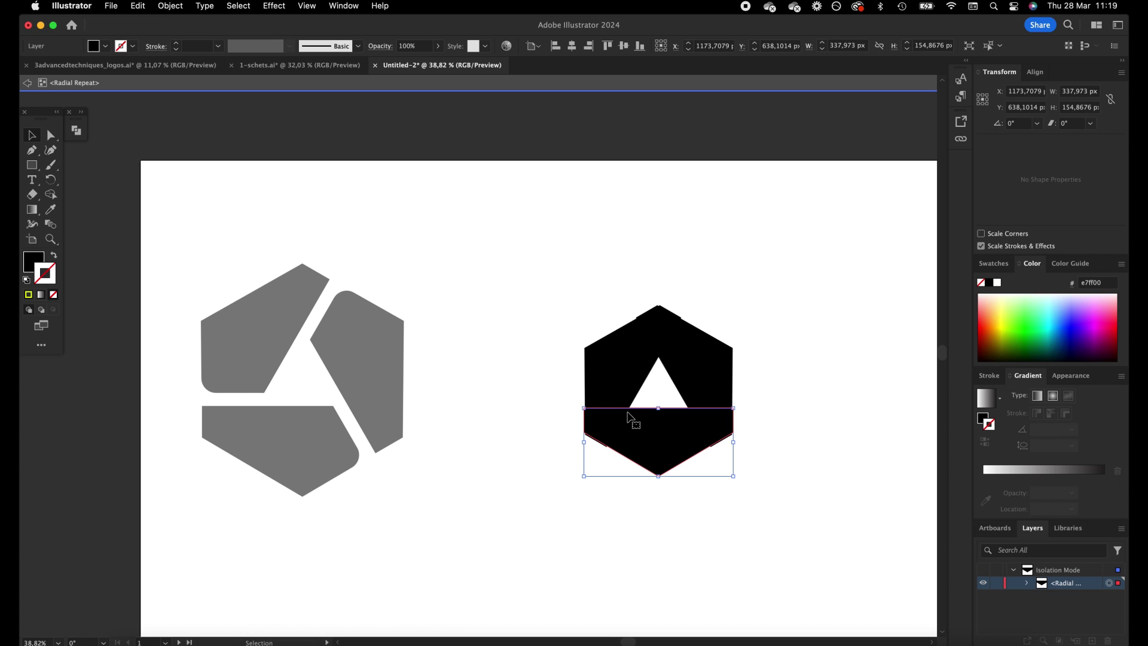
Nudge the bottom shape 3 px down so the repeated pieces line up as a clean hexagon
{"action": "key", "text": "Down"}
{"action": "key", "text": "Down"}
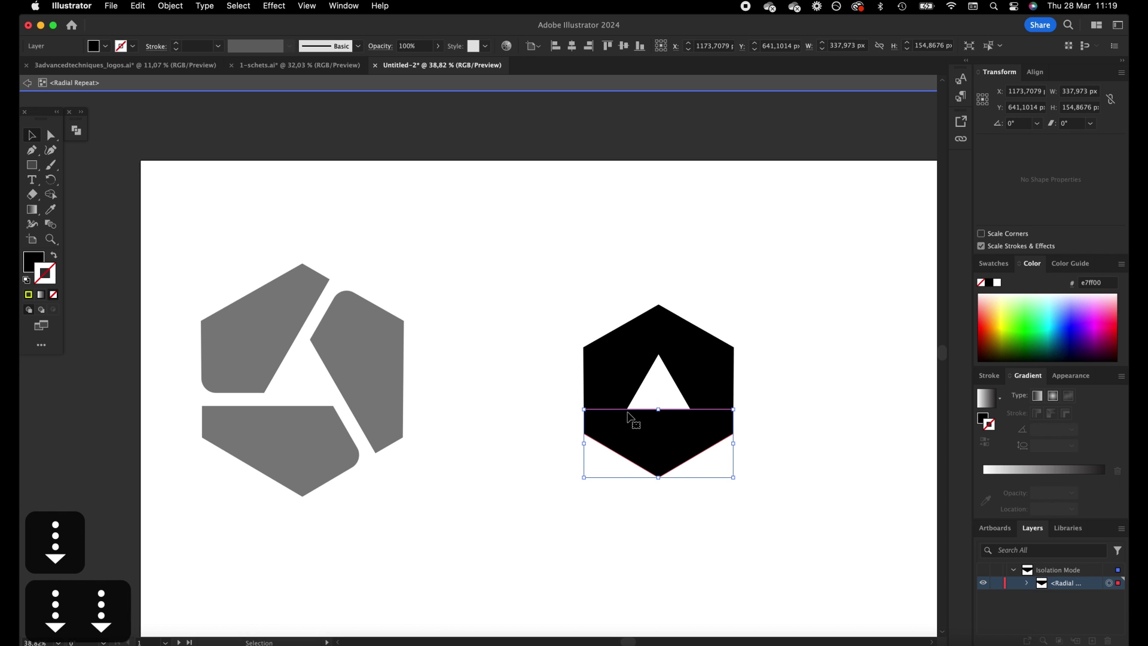
{"action": "key", "text": "Up"}
{"action": "key", "text": "Down"}
Try spreading the repeated pieces by shifting the bottom shape up to 30 px outward and back
{"action": "key", "text": "shift+Down"}
{"action": "key", "text": "shift+Down"}
{"action": "key", "text": "shift+Down"}
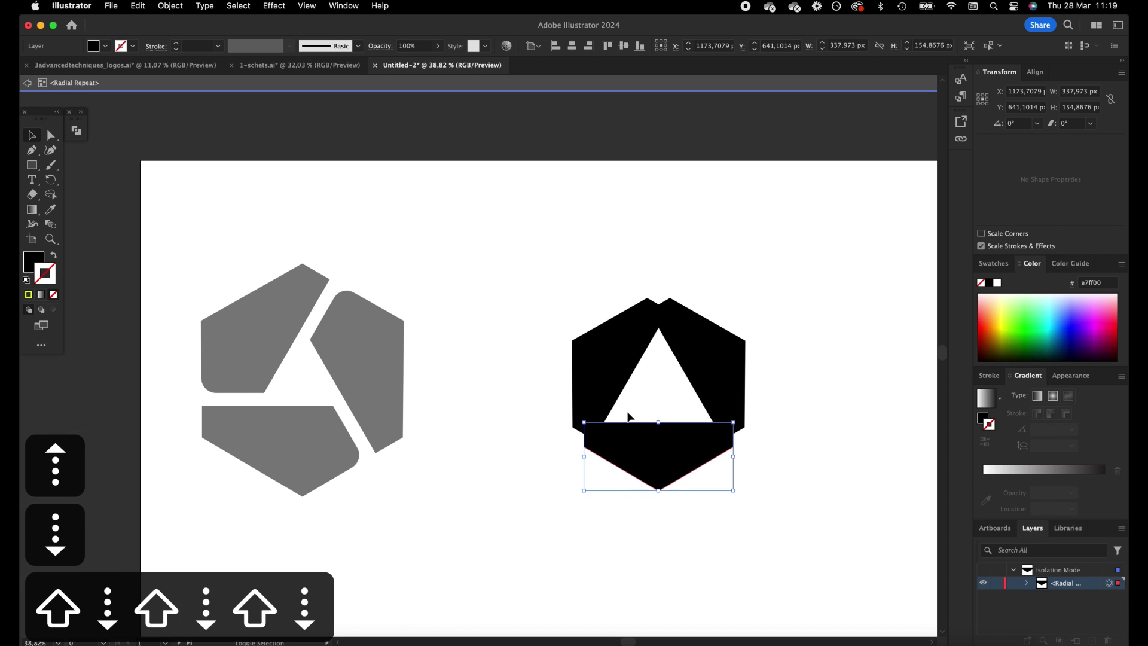
{"action": "key", "text": "shift+Up"}
{"action": "key", "text": "shift+Up"}
{"action": "key", "text": "shift+Up"}
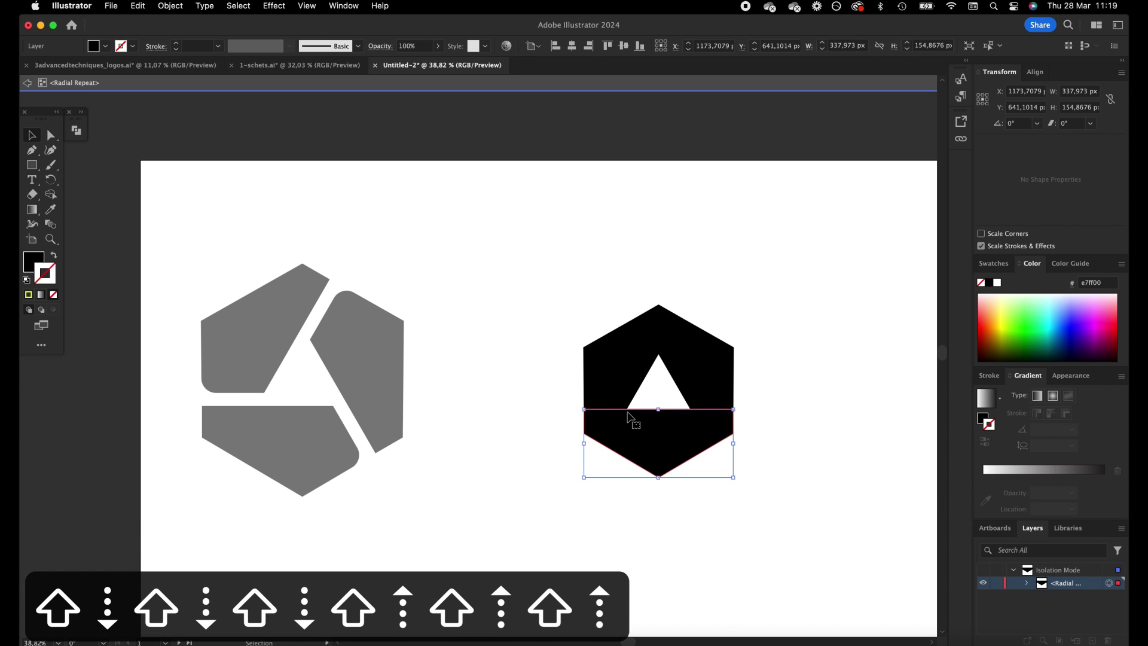
{"action": "key", "text": "shift+Down"}
{"action": "key", "text": "shift+Down"}
{"action": "key", "text": "shift+Up"}
{"action": "key", "text": "shift+Up"}
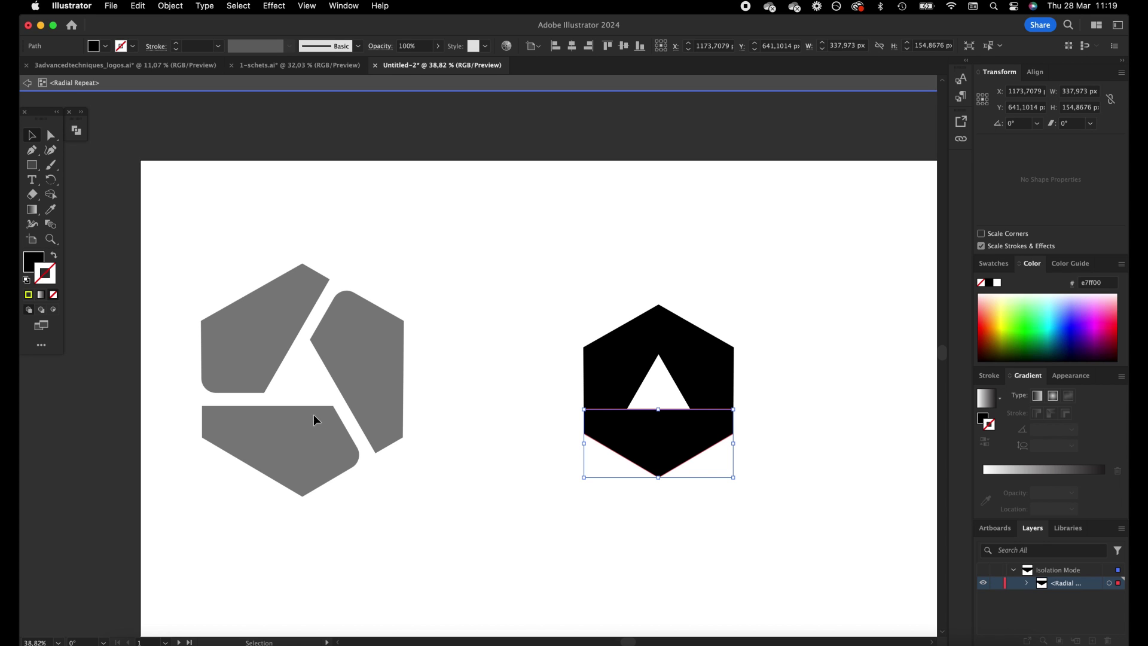
Isolate the right-hand piece of the repeat and copy only its long inner edge
{"action": "left_click", "coordinate": [845, 369]}
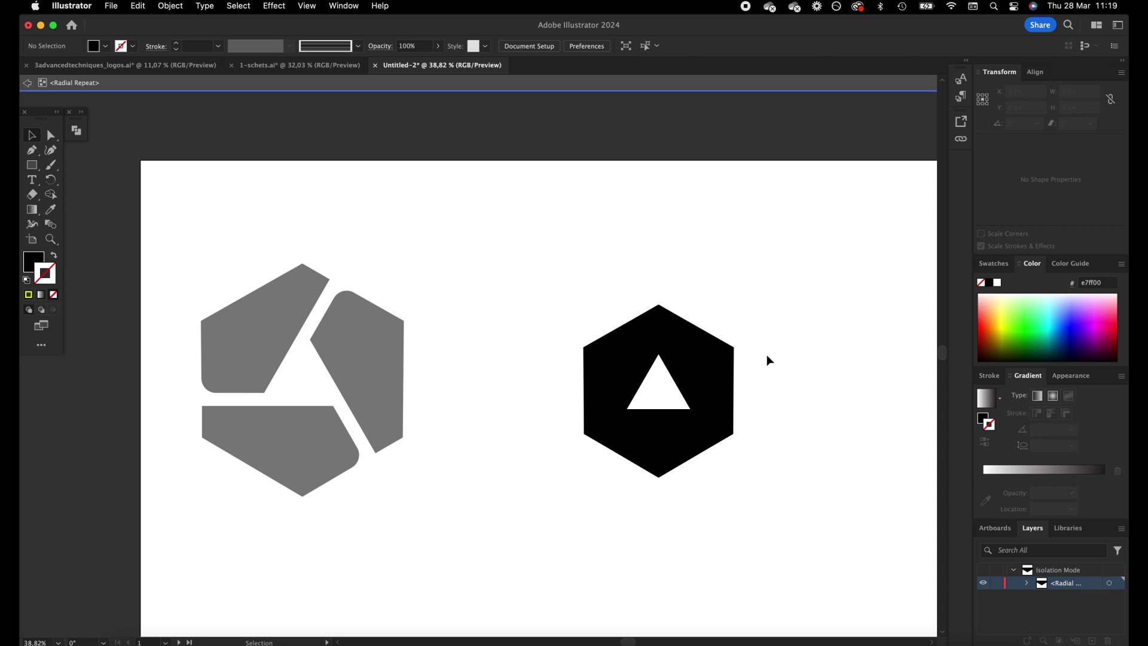
{"action": "left_click", "coordinate": [697, 384]}
{"action": "left_click", "coordinate": [777, 400]}
{"action": "double_click", "coordinate": [785, 404]}
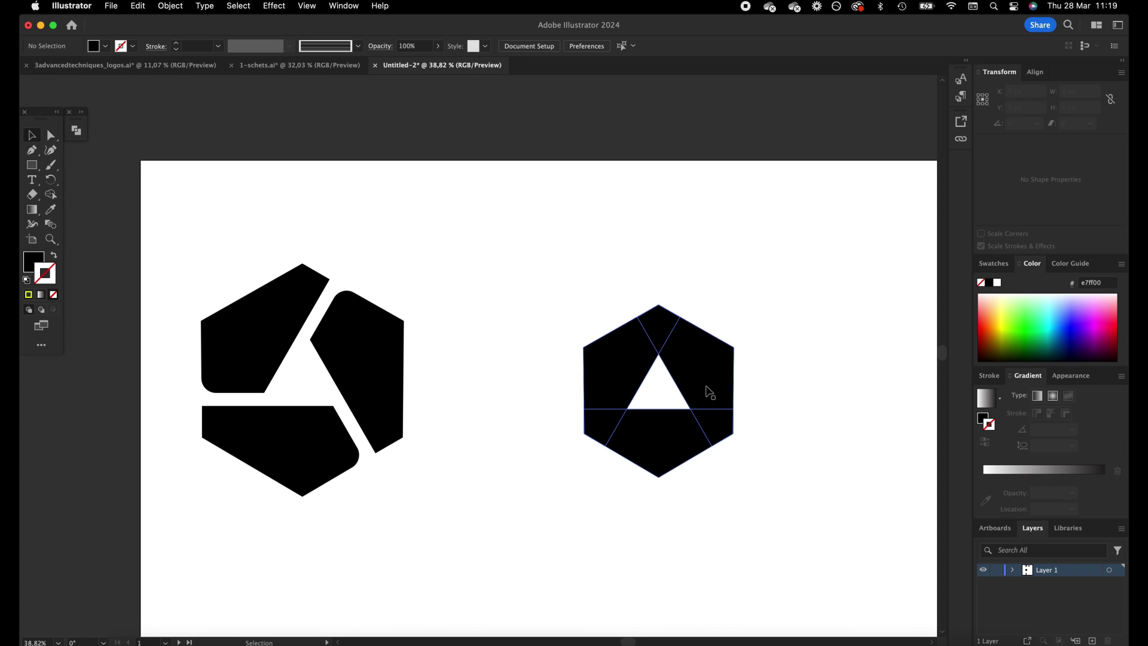
{"action": "left_click", "coordinate": [709, 392]}
{"action": "double_click", "coordinate": [714, 385]}
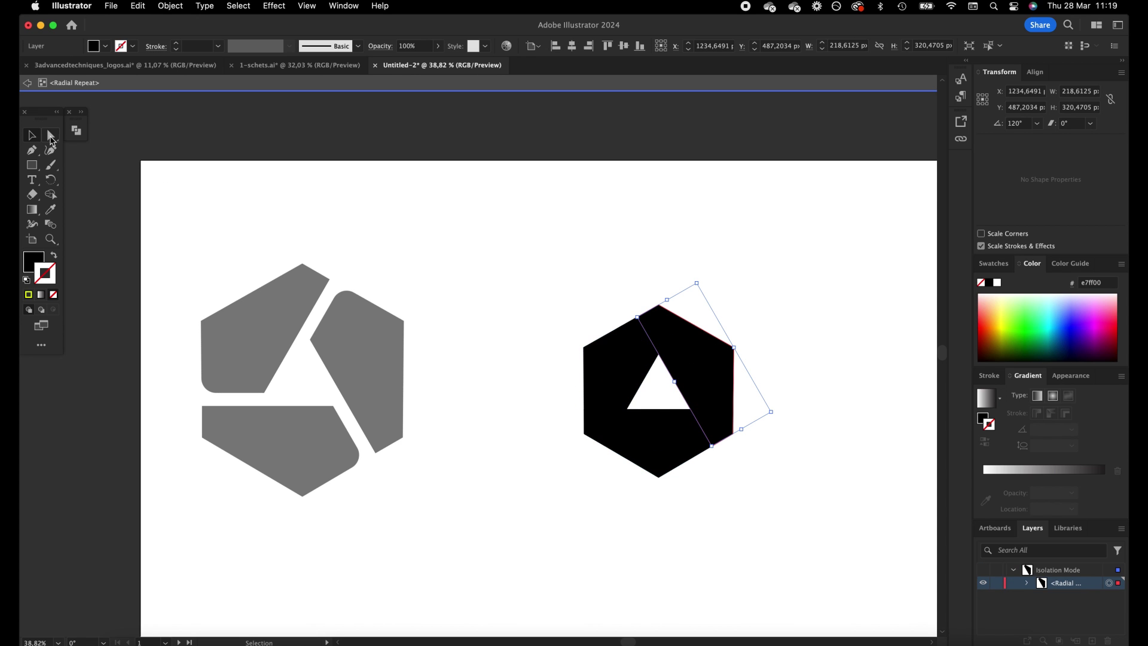
{"action": "left_click", "coordinate": [51, 136]}
{"action": "left_click", "coordinate": [676, 393]}
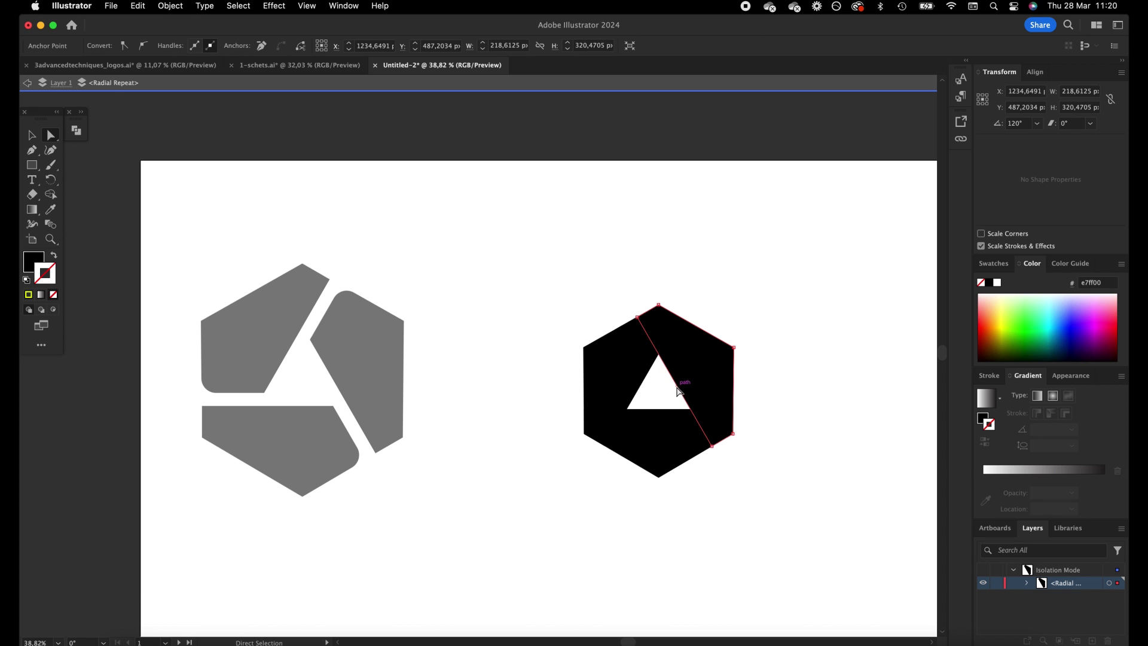
{"action": "key", "text": "super+c"}
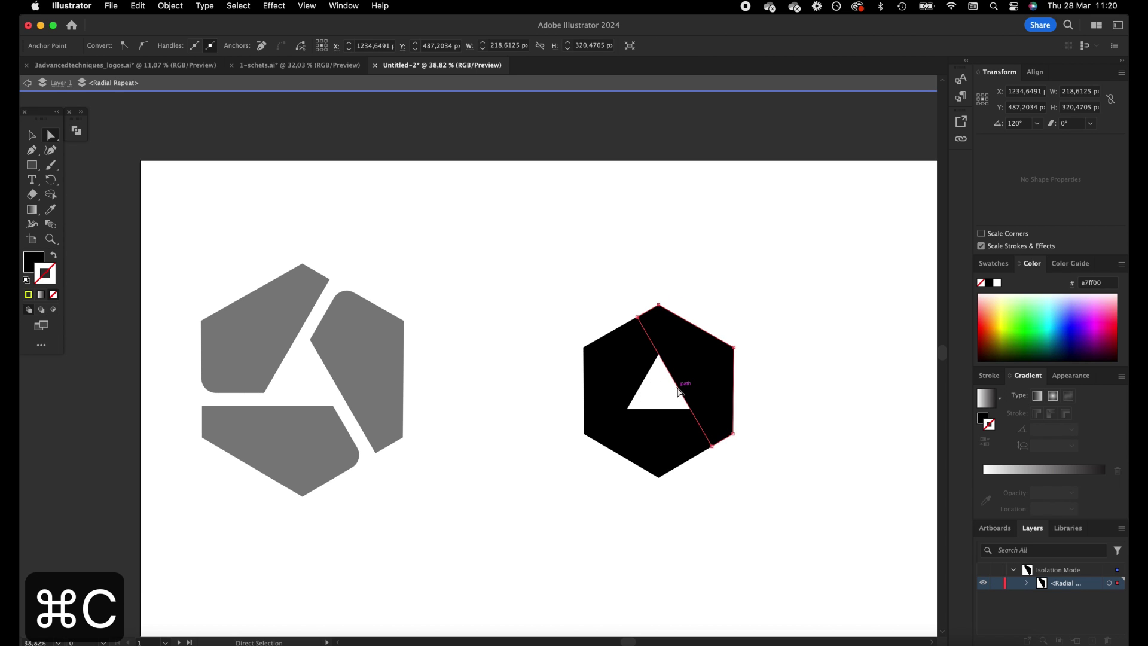
Isolate the bottom piece of the repeat, paste the copied edge into it and place the line diagonally across its right end
{"action": "left_click", "coordinate": [39, 135]}
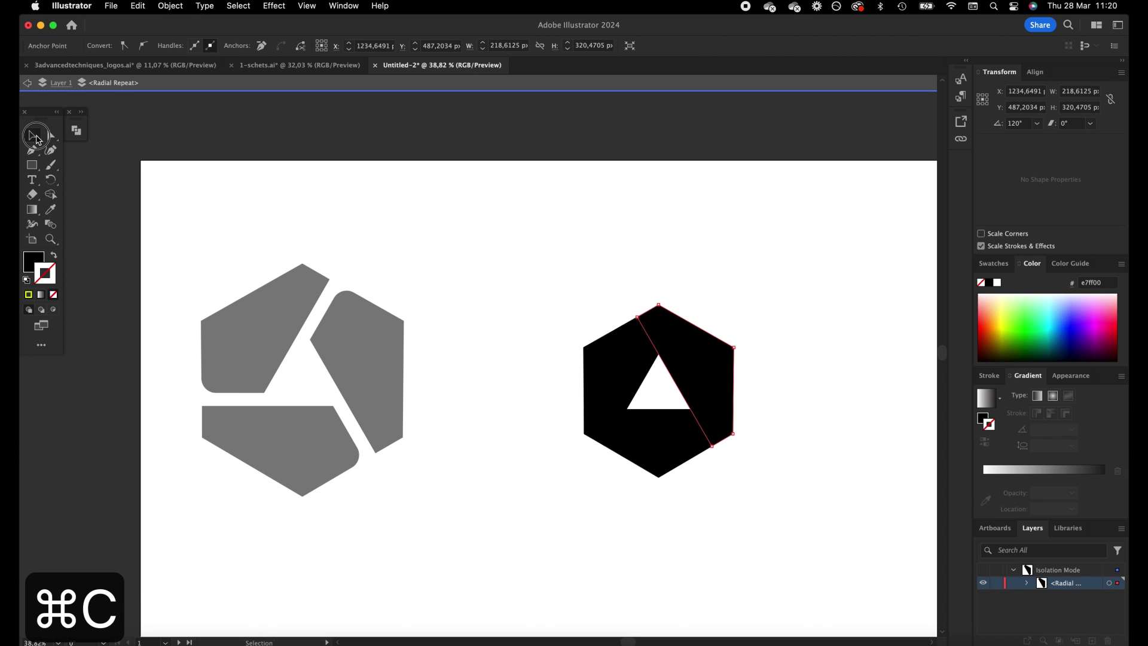
{"action": "double_click", "coordinate": [583, 239]}
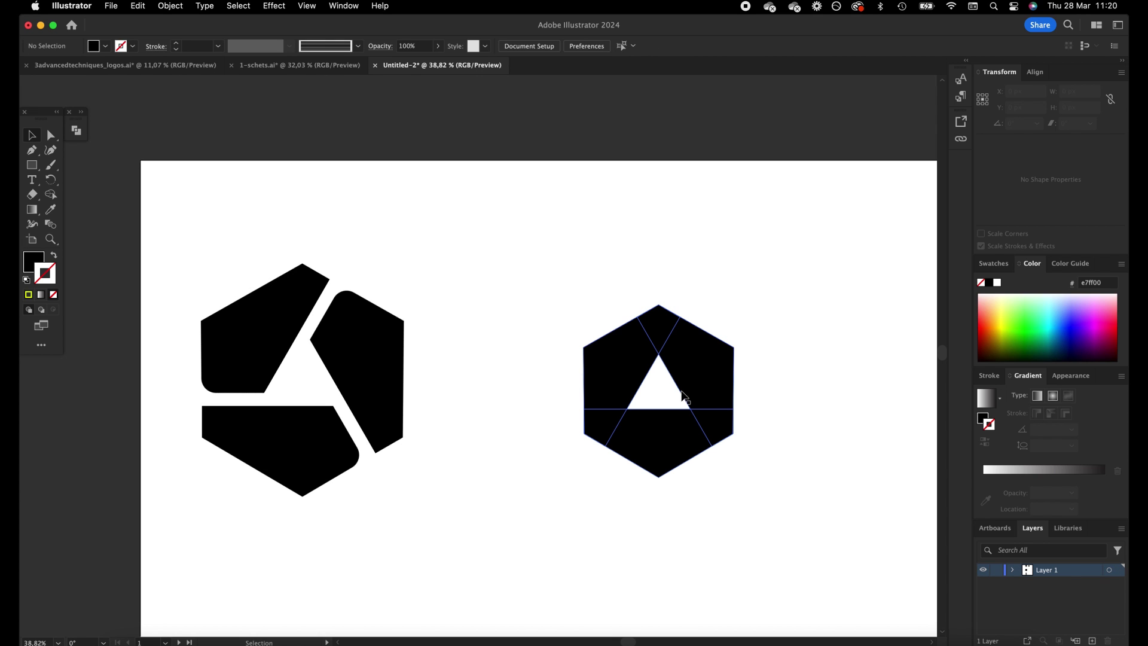
{"action": "left_click", "coordinate": [671, 439]}
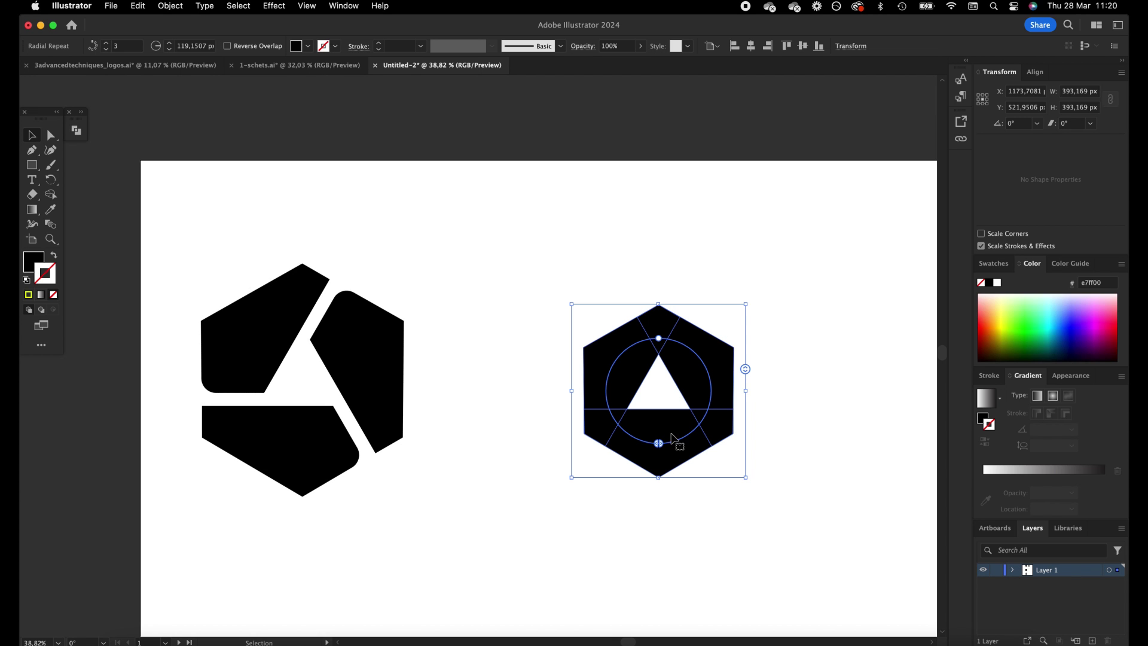
{"action": "double_click", "coordinate": [676, 460]}
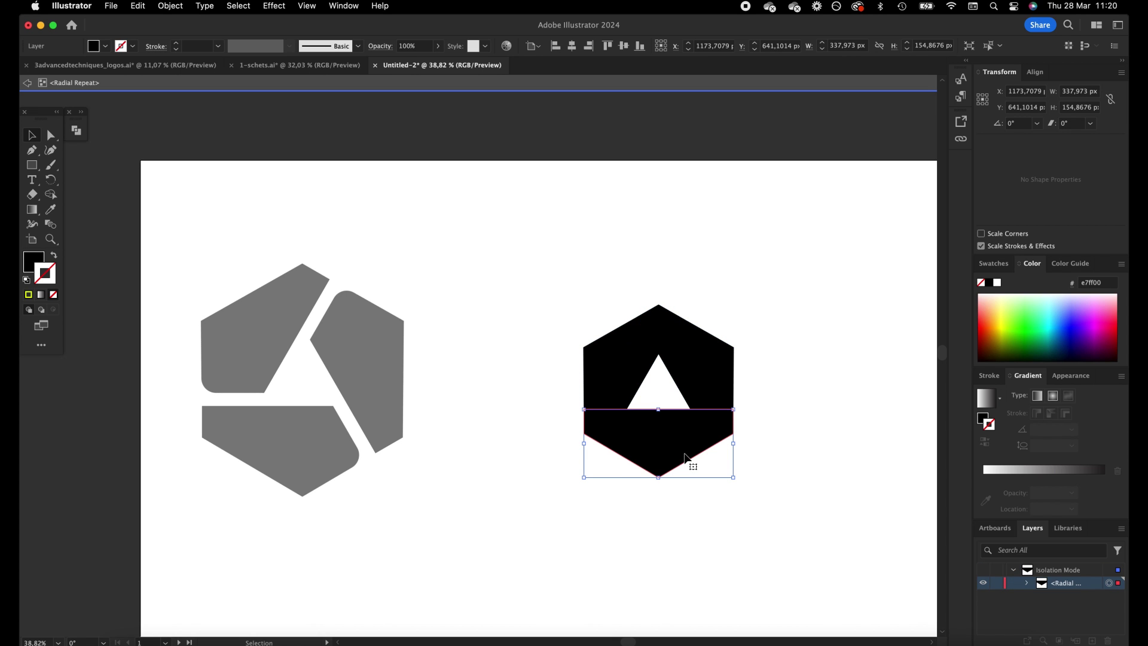
{"action": "key", "text": "cmd+v"}
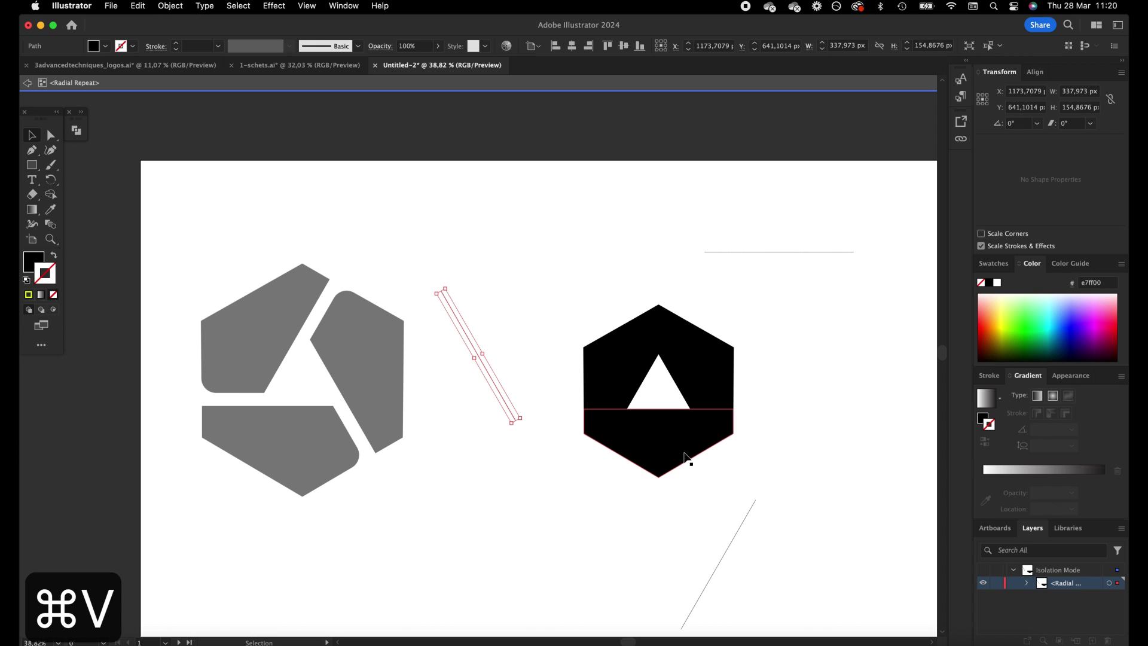
{"action": "key", "text": "cmd+z"}
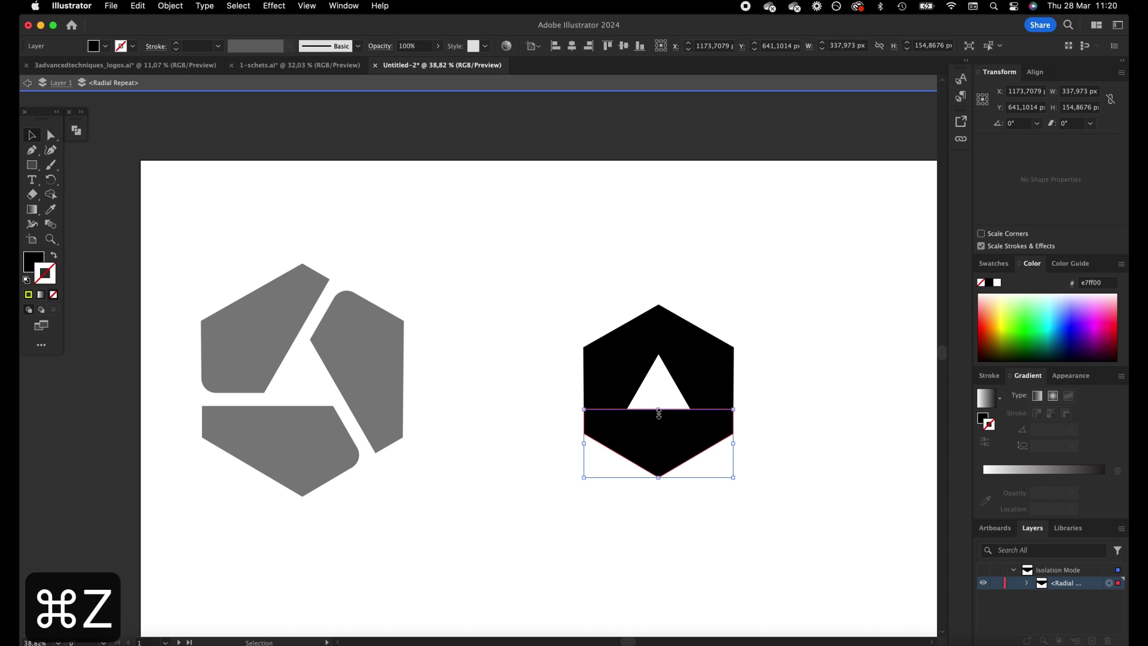
{"action": "key", "text": "cmd+v"}
{"action": "left_click_drag", "start_coordinate": [504, 383], "coordinate": [703, 442]}
Cut away the part of the bottom piece to the right of the pasted line with the Shape Builder tool
{"action": "left_click", "coordinate": [703, 441], "text": "shift"}
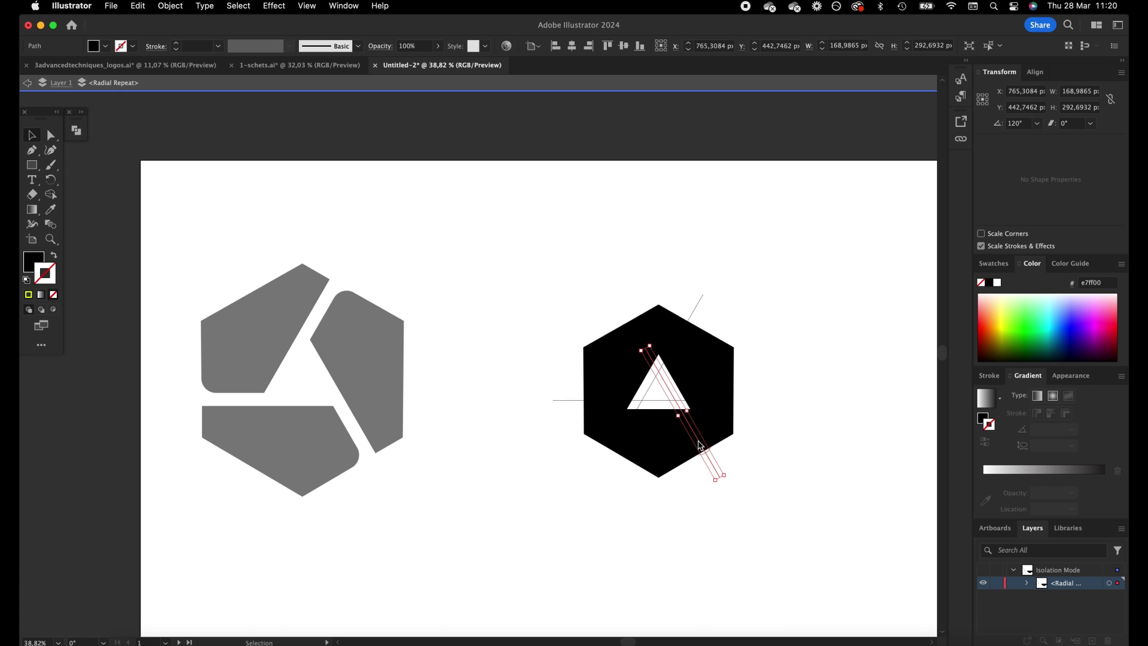
{"action": "key", "text": "shift+m"}
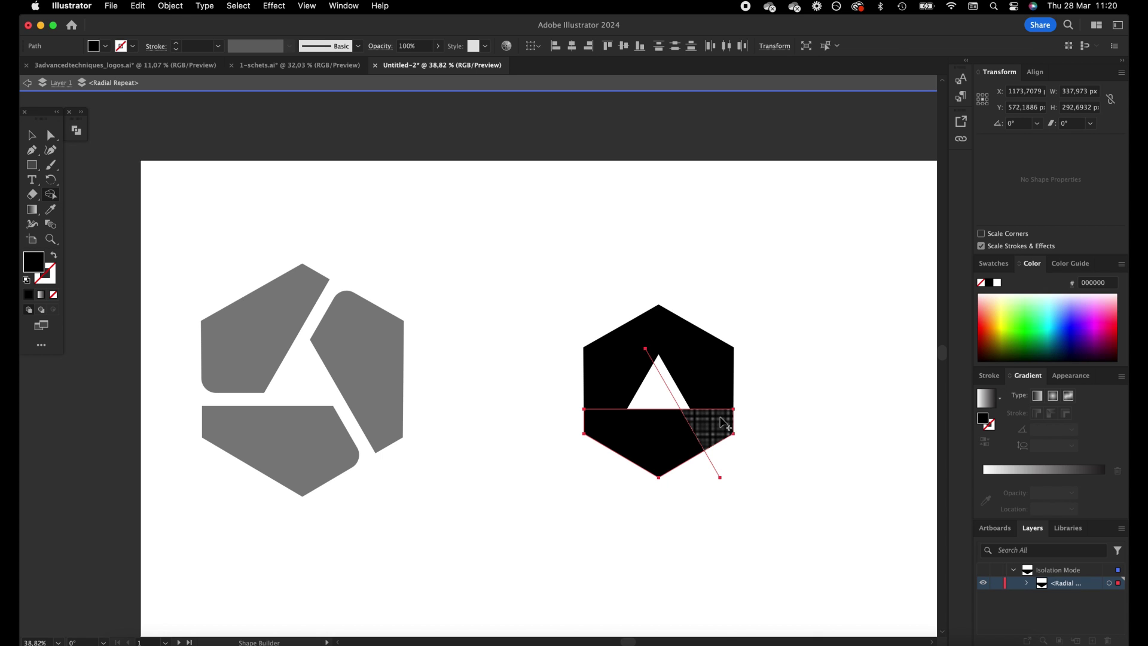
{"action": "key", "text": "shift+m"}
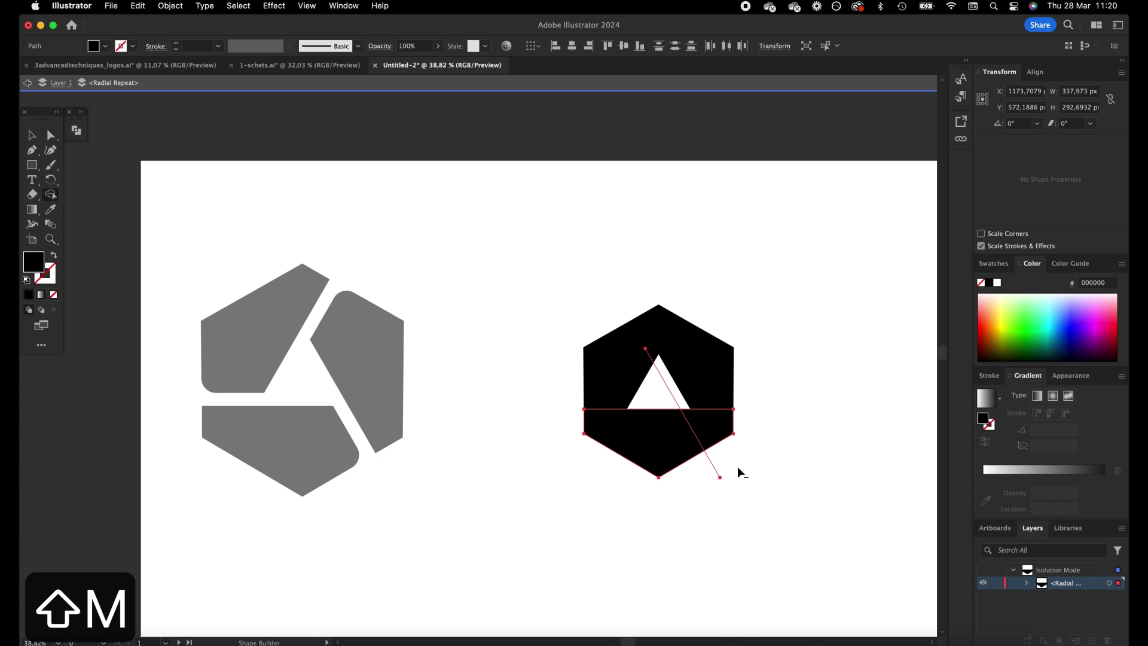
{"action": "left_click_drag", "start_coordinate": [728, 462], "coordinate": [713, 393]}
{"action": "left_click", "coordinate": [714, 397], "text": "alt"}
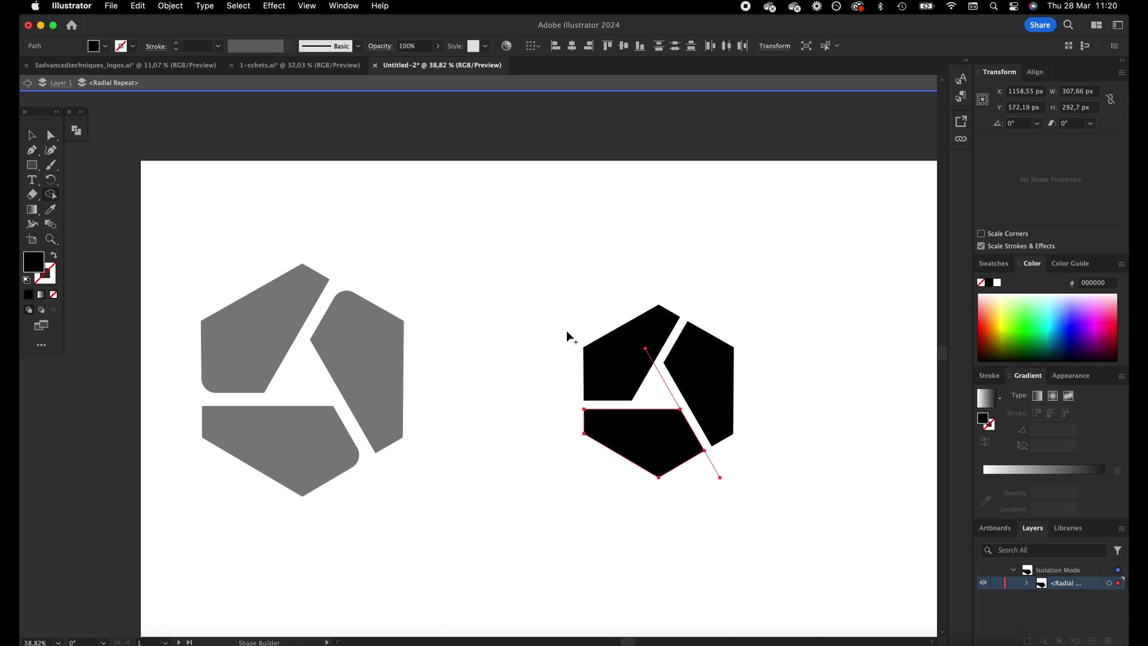
Delete the leftover diagonal cutting line from the repeat
{"action": "left_click", "coordinate": [32, 135]}
{"action": "left_click", "coordinate": [642, 249]}
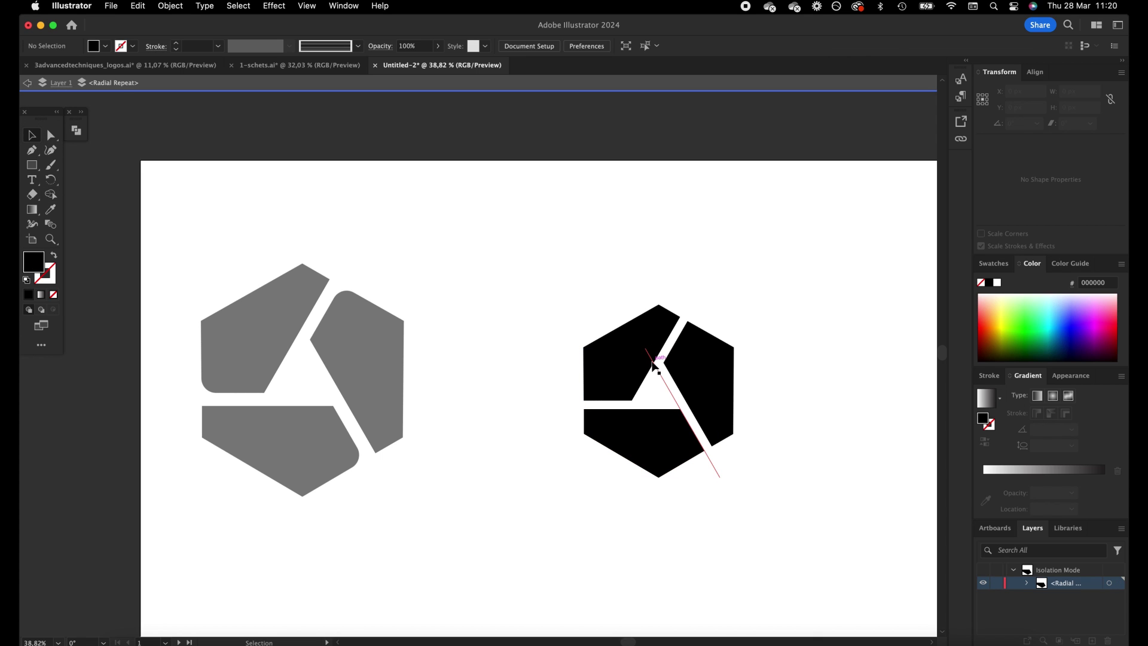
{"action": "left_click", "coordinate": [657, 373]}
{"action": "key", "text": "BackSpace"}
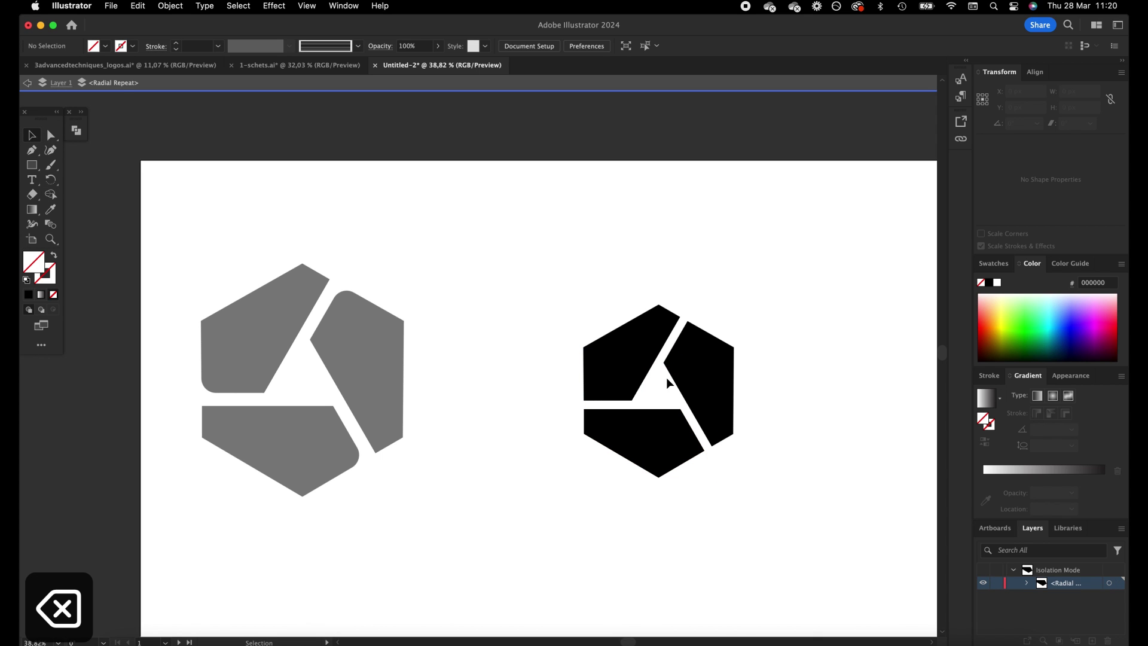
Round the lower right corner of the bottom piece to a radius of about 27 px
{"action": "left_click", "coordinate": [59, 139]}
{"action": "left_click", "coordinate": [679, 415]}
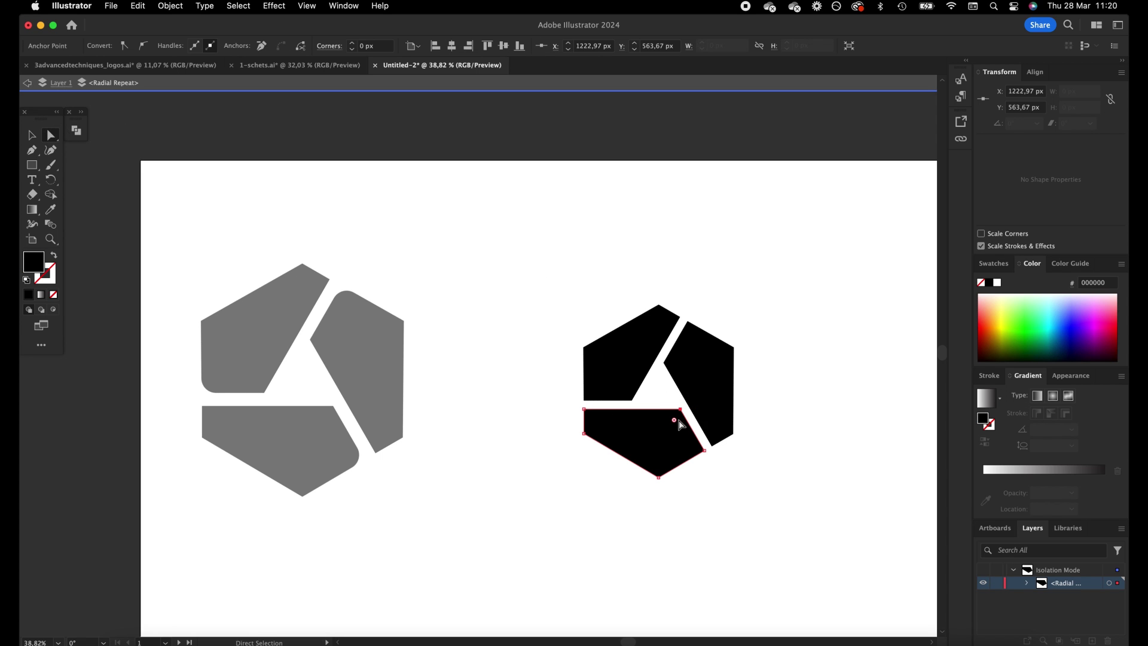
{"action": "left_click_drag", "start_coordinate": [669, 420], "coordinate": [689, 449]}
{"action": "key", "text": "super+z"}
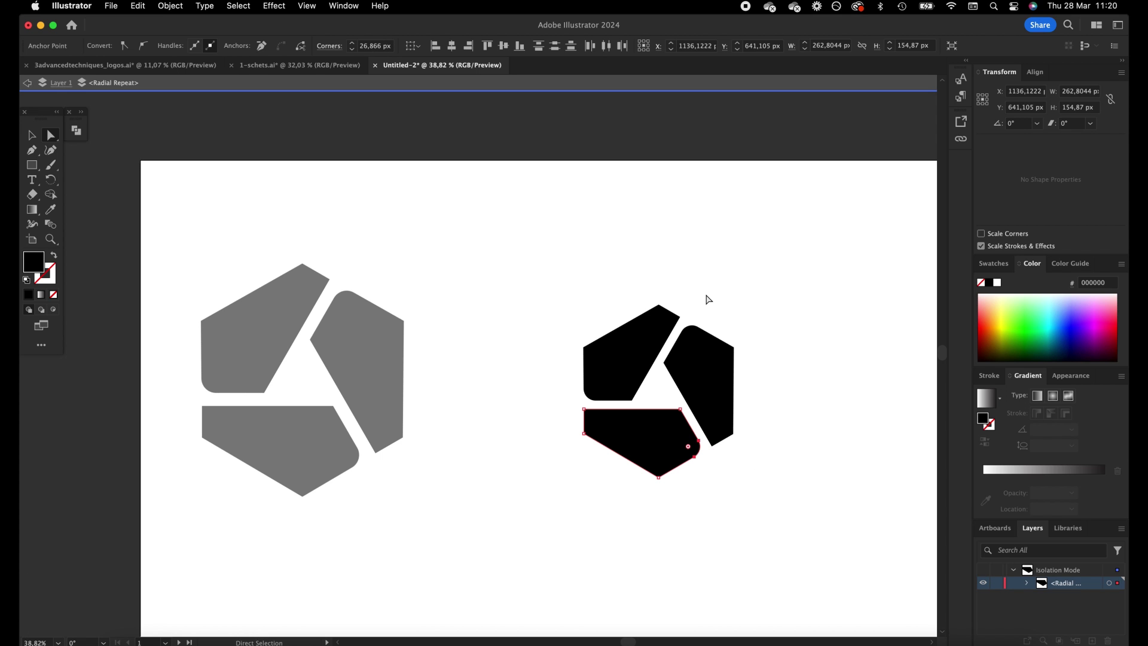
Leave isolation mode and scale the whole radial repeat up proportionally to about 516 by 516 px, matching the original logo
{"action": "left_click", "coordinate": [32, 135]}
{"action": "double_click", "coordinate": [575, 214]}
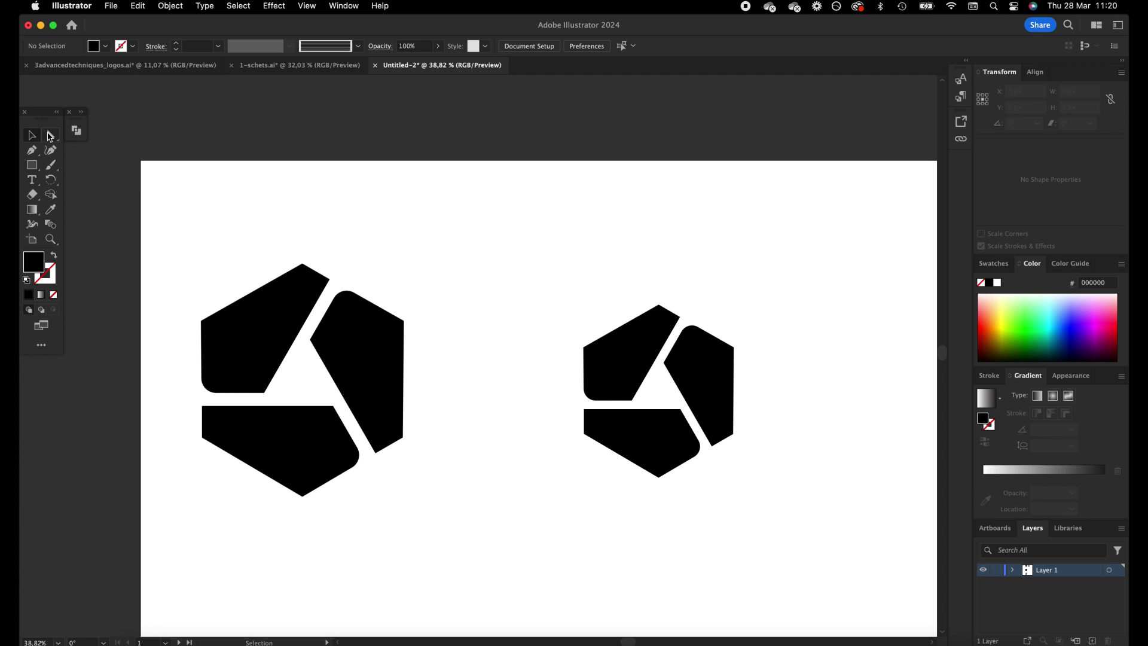
{"action": "left_click_drag", "start_coordinate": [468, 186], "coordinate": [914, 472]}
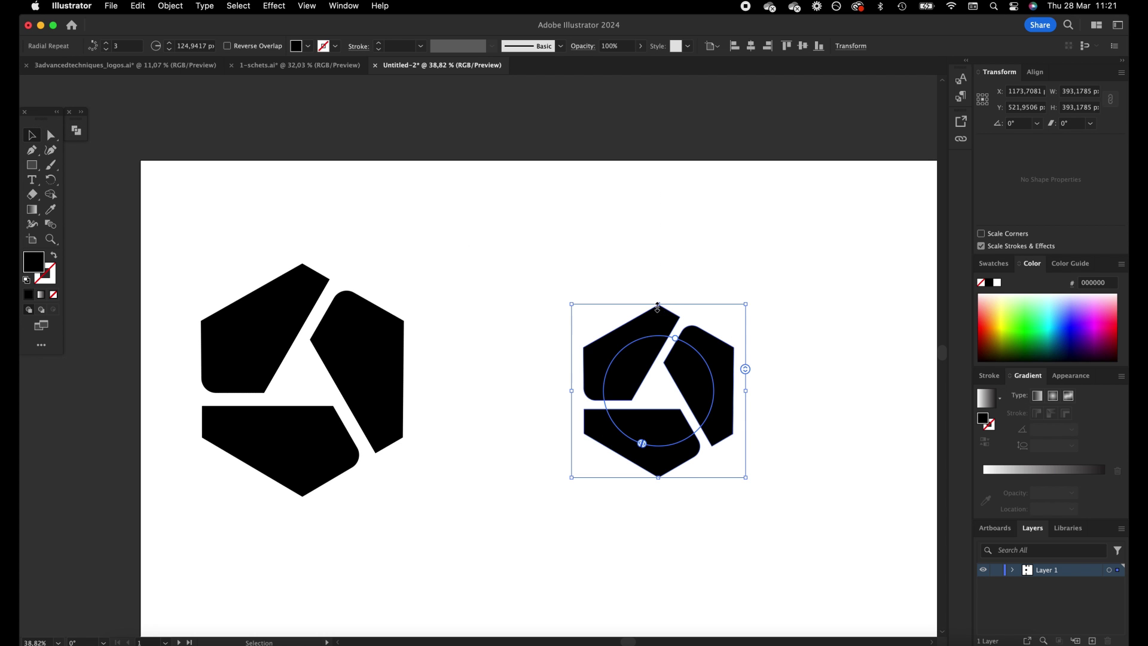
{"action": "left_click_drag", "start_coordinate": [658, 304], "coordinate": [662, 269]}
{"action": "left_click_drag", "start_coordinate": [648, 325], "coordinate": [647, 311]}
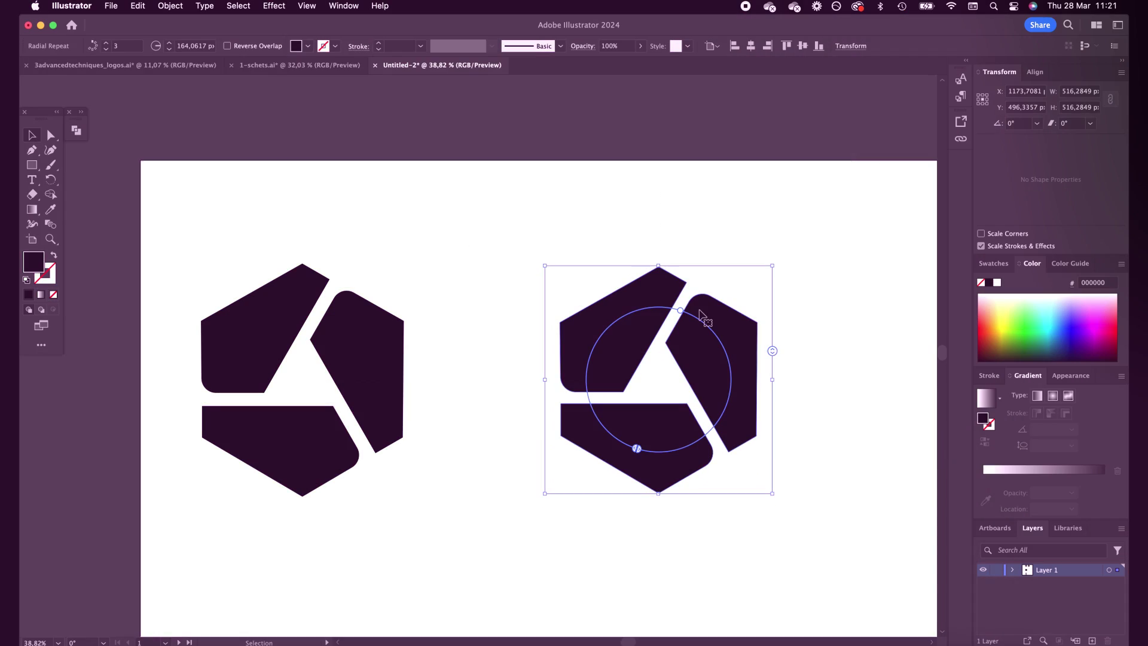
On the artboard with the dotted starburst logo, draw a pointy-top hexagon about 406 by 469 px to the right, level with the logo's centre
{"action": "key", "text": "space"}
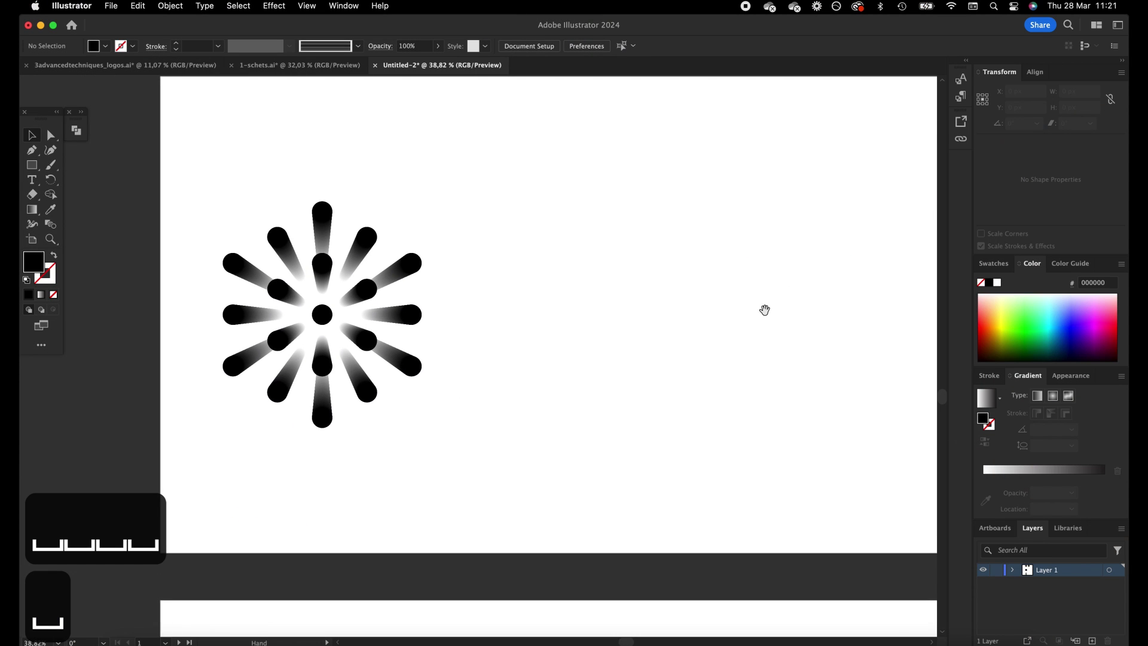
{"action": "left_click_drag", "start_coordinate": [765, 309], "coordinate": [665, 334]}
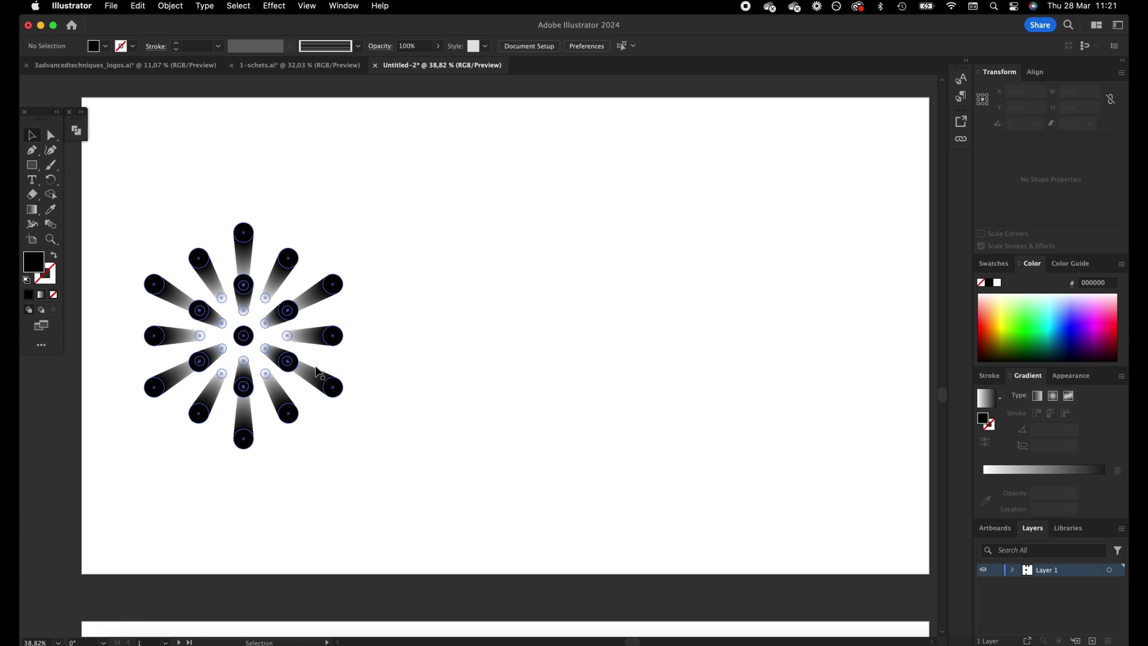
{"action": "left_click_drag", "start_coordinate": [27, 170], "coordinate": [104, 199]}
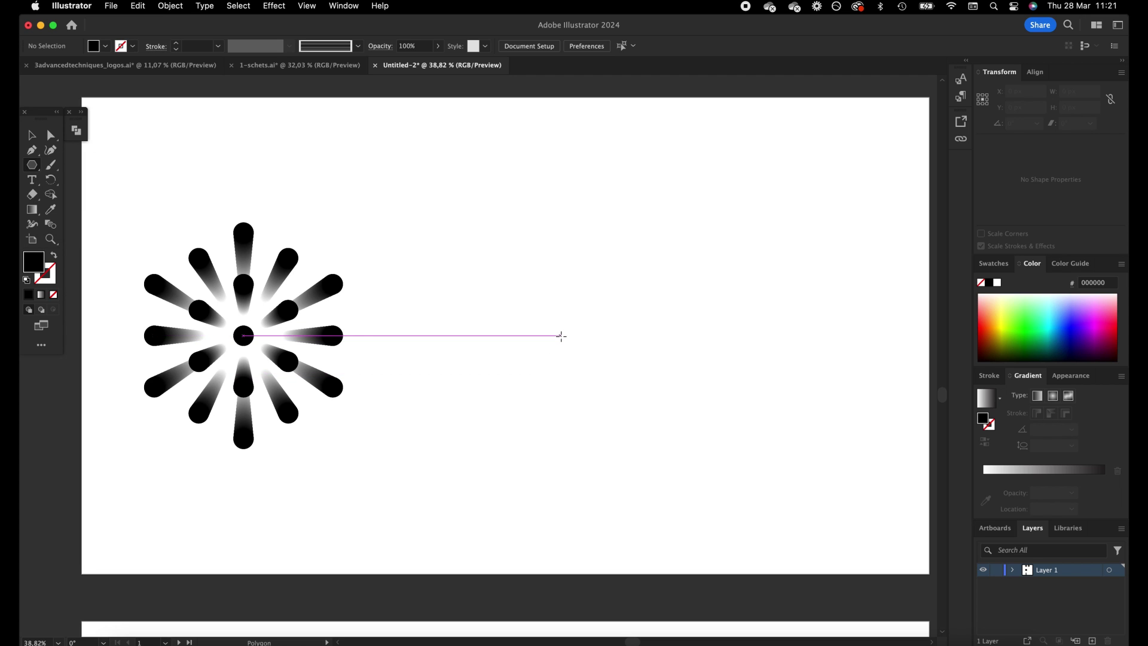
{"action": "left_click_drag", "start_coordinate": [560, 336], "coordinate": [604, 410]}
{"action": "left_click", "coordinate": [41, 138]}
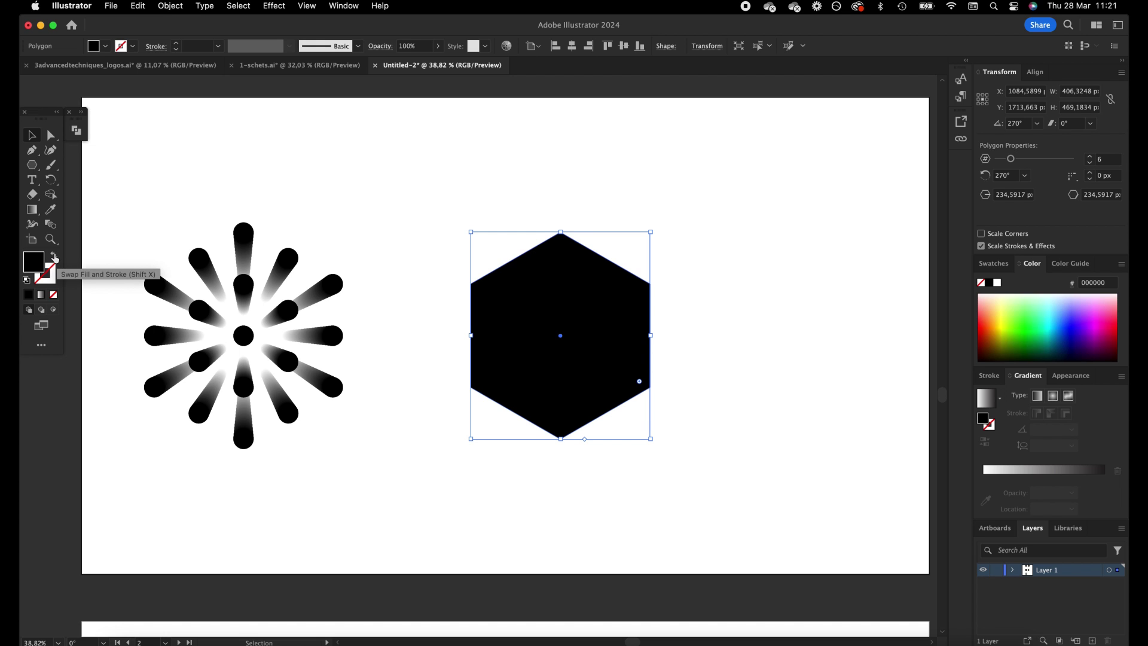
Swap the hexagon's fill and stroke so it has no fill and a 1 pt black outline
{"action": "left_click", "coordinate": [54, 257]}
{"action": "key", "text": "a"}
{"action": "left_click", "coordinate": [587, 253]}
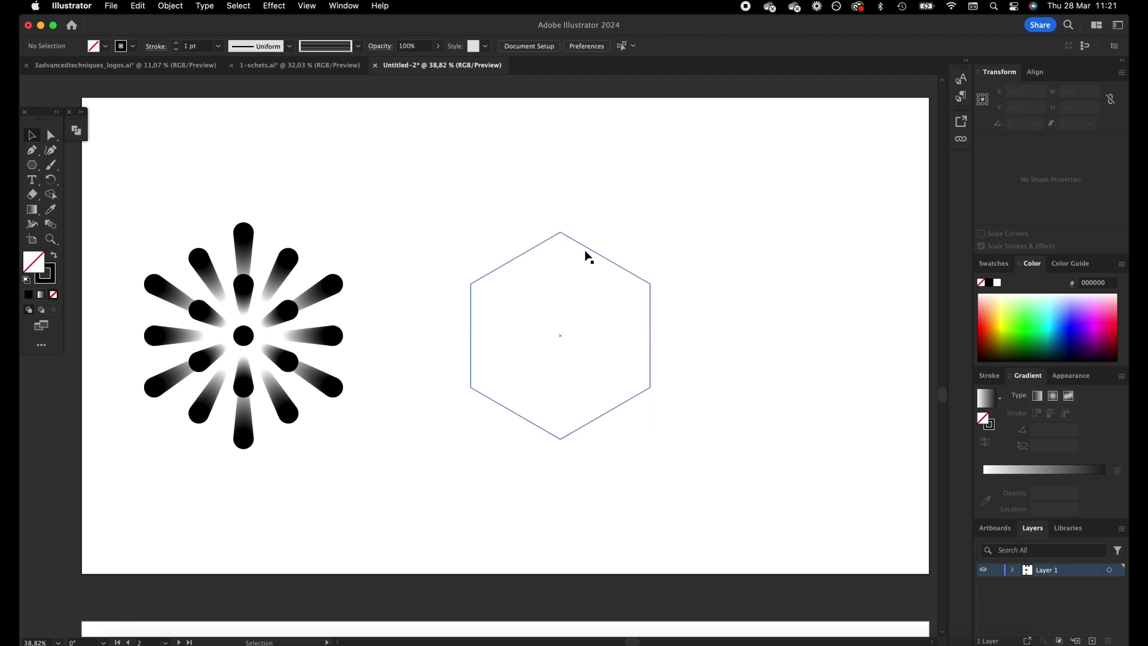
Duplicate the hexagon outline in place, exactly over the original
{"action": "left_click", "coordinate": [586, 246]}
{"action": "key", "text": "super+c"}
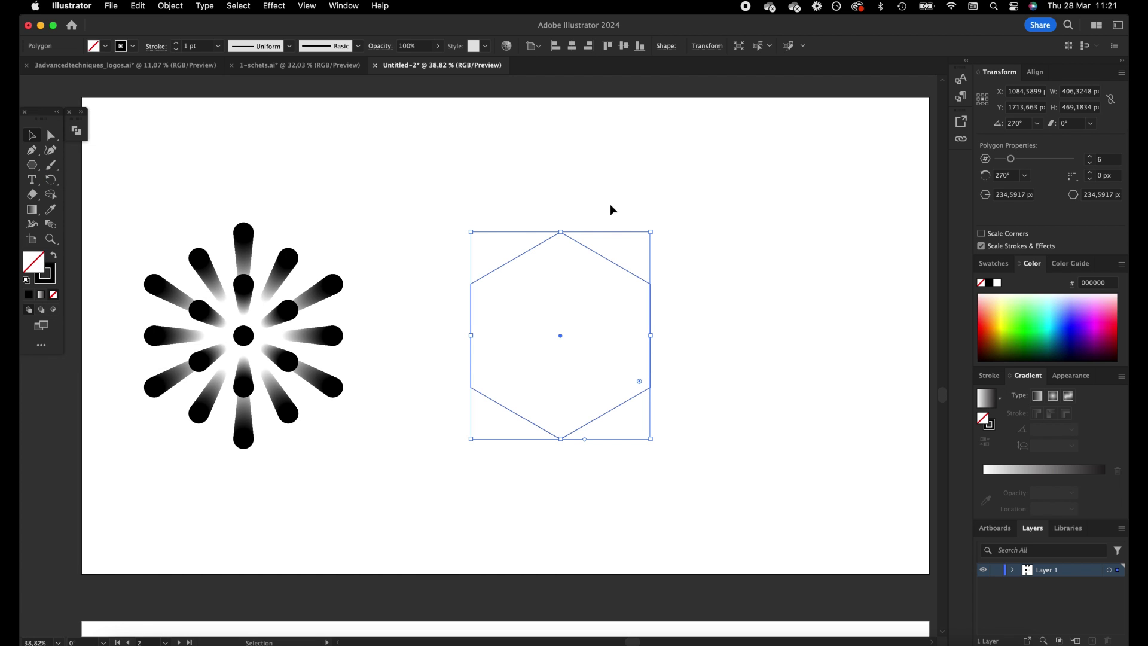
{"action": "left_click", "coordinate": [572, 276]}
{"action": "key", "text": "super+c"}
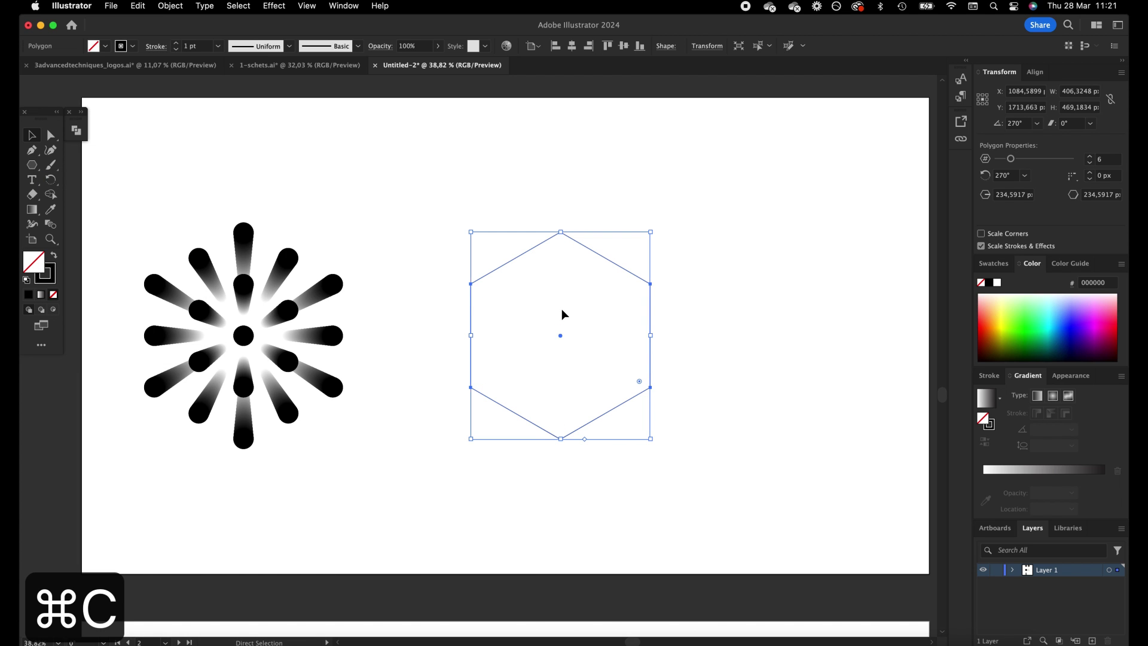
{"action": "key", "text": "super+z"}
{"action": "key", "text": "shift+super+v"}
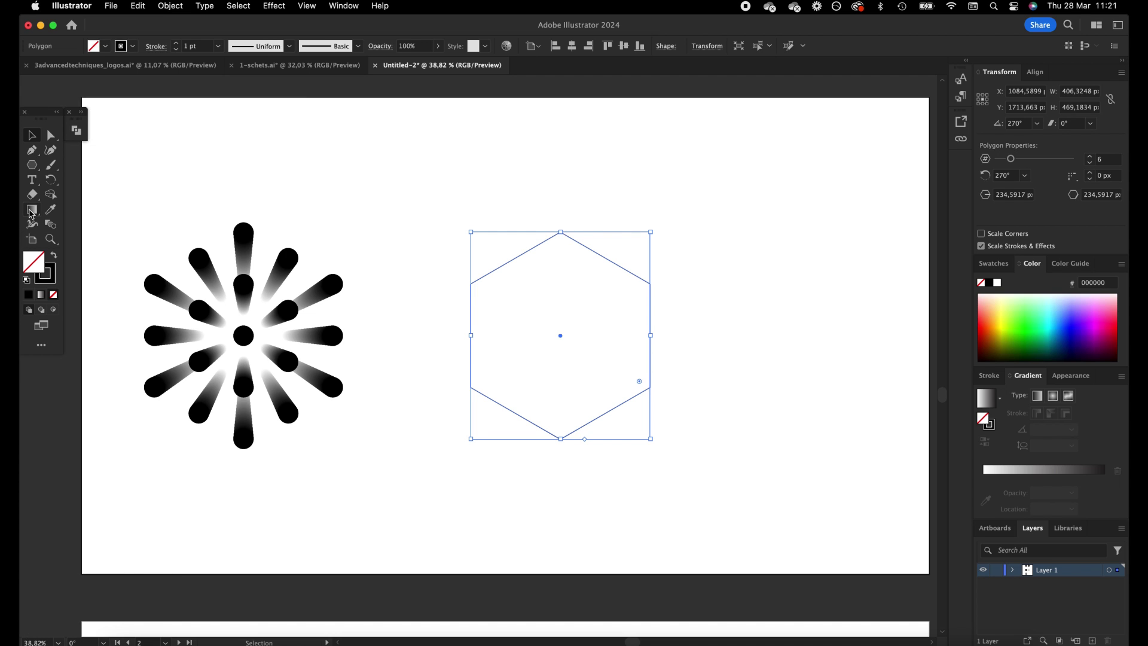
Scale the duplicate hexagon uniformly to 50% about its centre, including its stroke
{"action": "left_click_drag", "start_coordinate": [51, 180], "coordinate": [114, 193]}
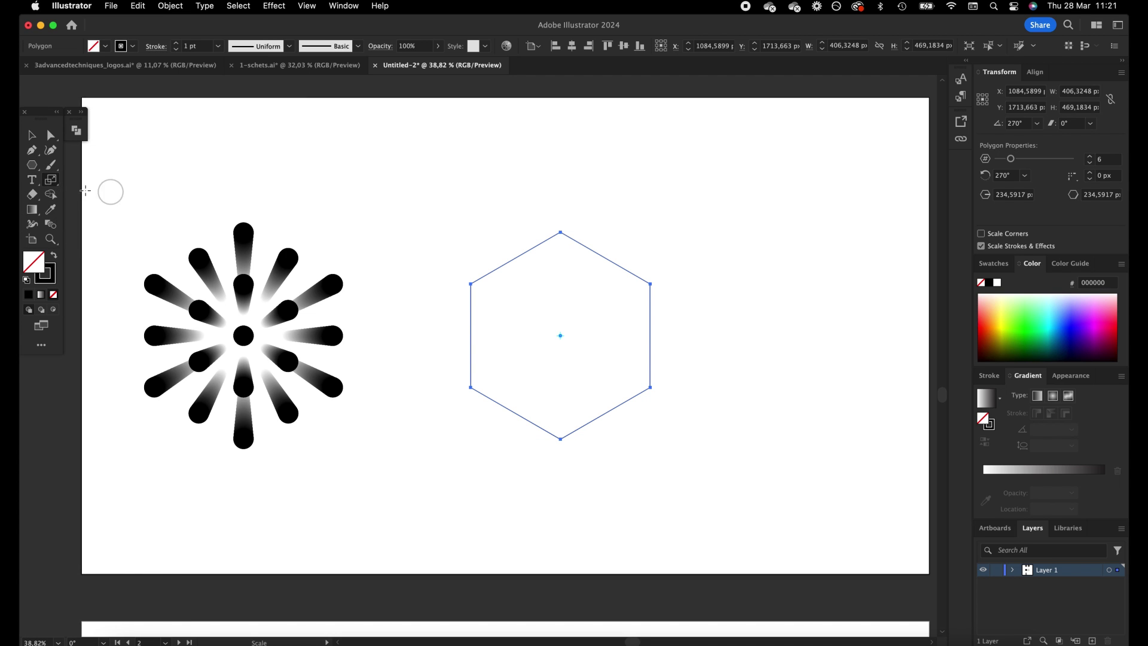
{"action": "double_click", "coordinate": [51, 181]}
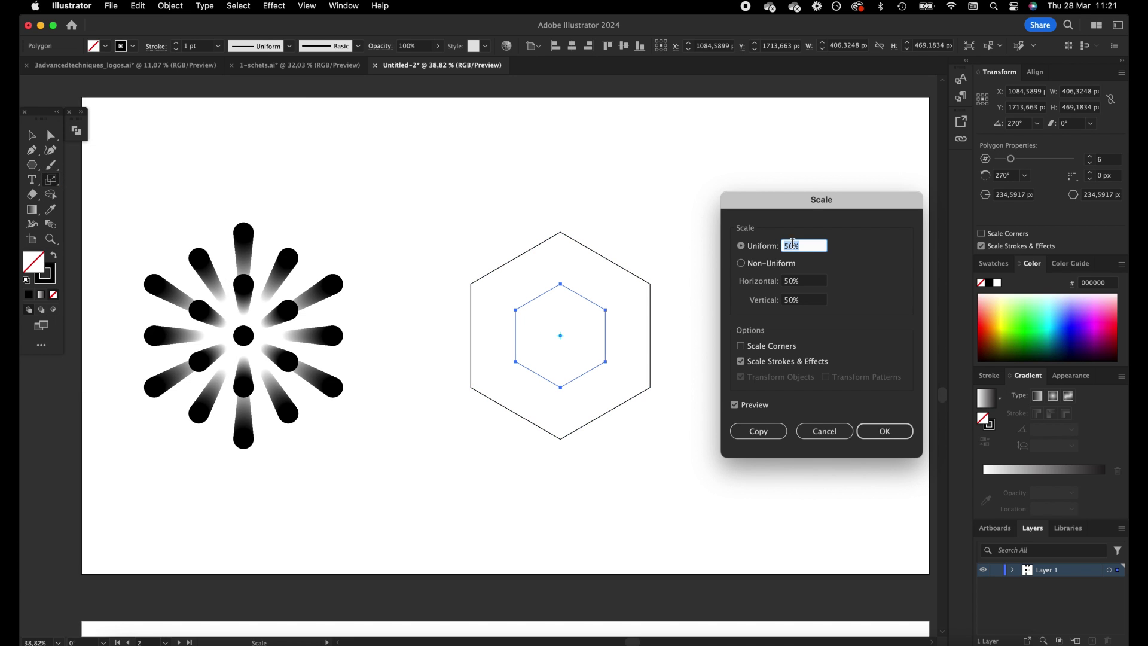
{"action": "left_click", "coordinate": [894, 438]}
{"action": "left_click", "coordinate": [32, 137]}
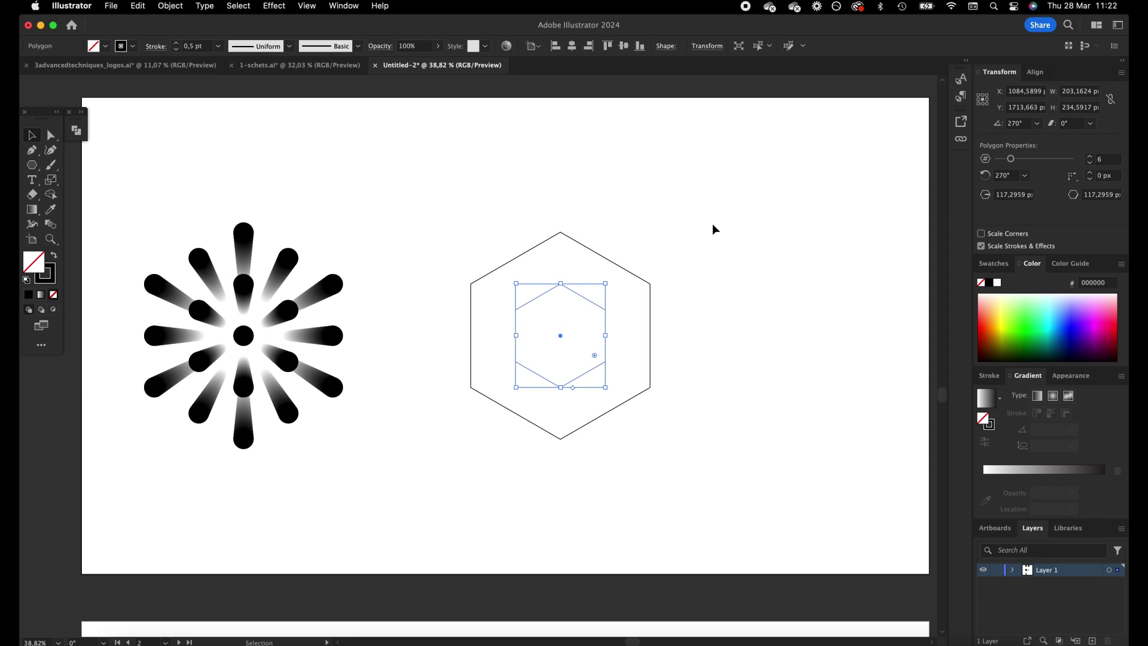
{"action": "left_click", "coordinate": [712, 225]}
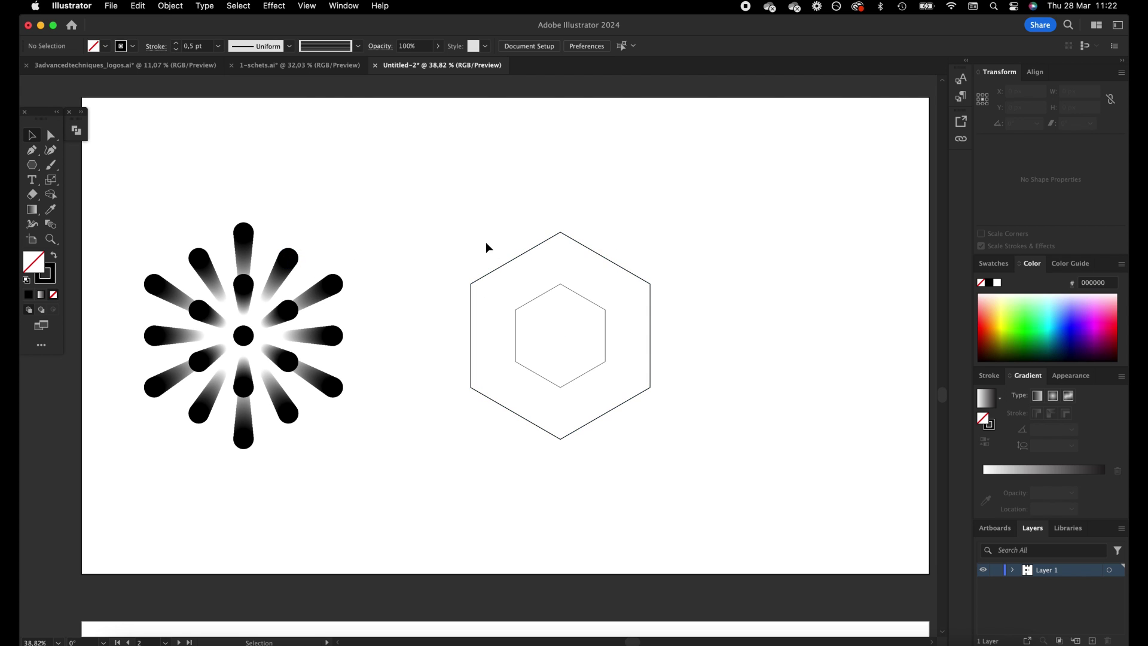
Draw a vertical line about 317 px long from the hexagons' shared centre up past the outer hexagon's top vertex
{"action": "left_click", "coordinate": [35, 168]}
{"action": "left_click", "coordinate": [33, 168]}
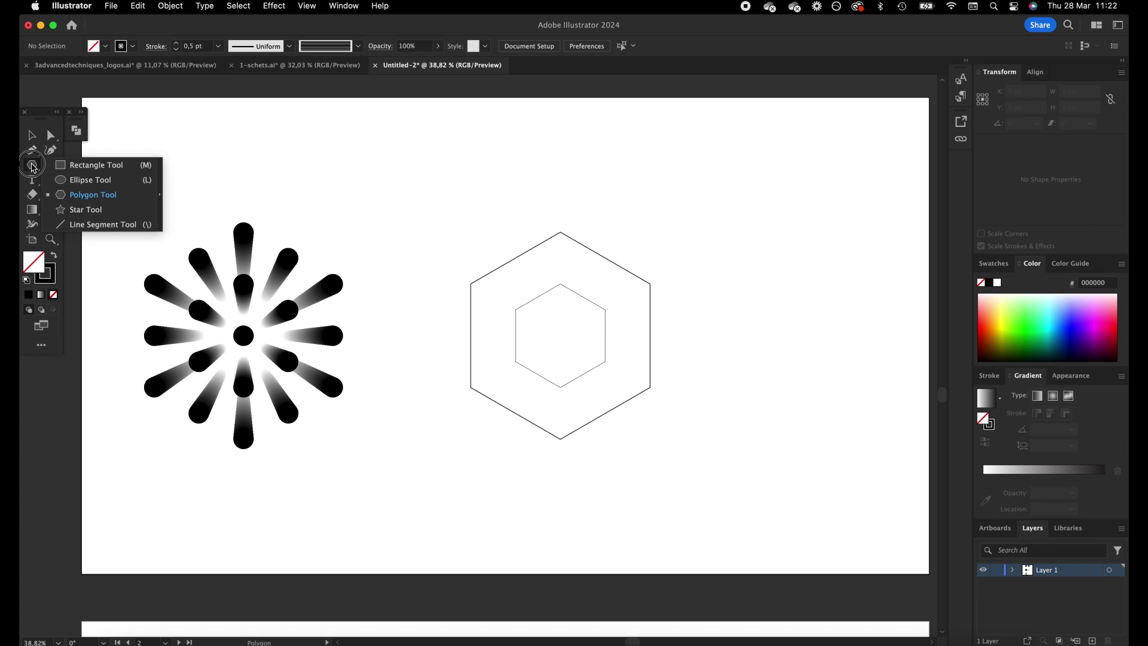
{"action": "left_click", "coordinate": [120, 224]}
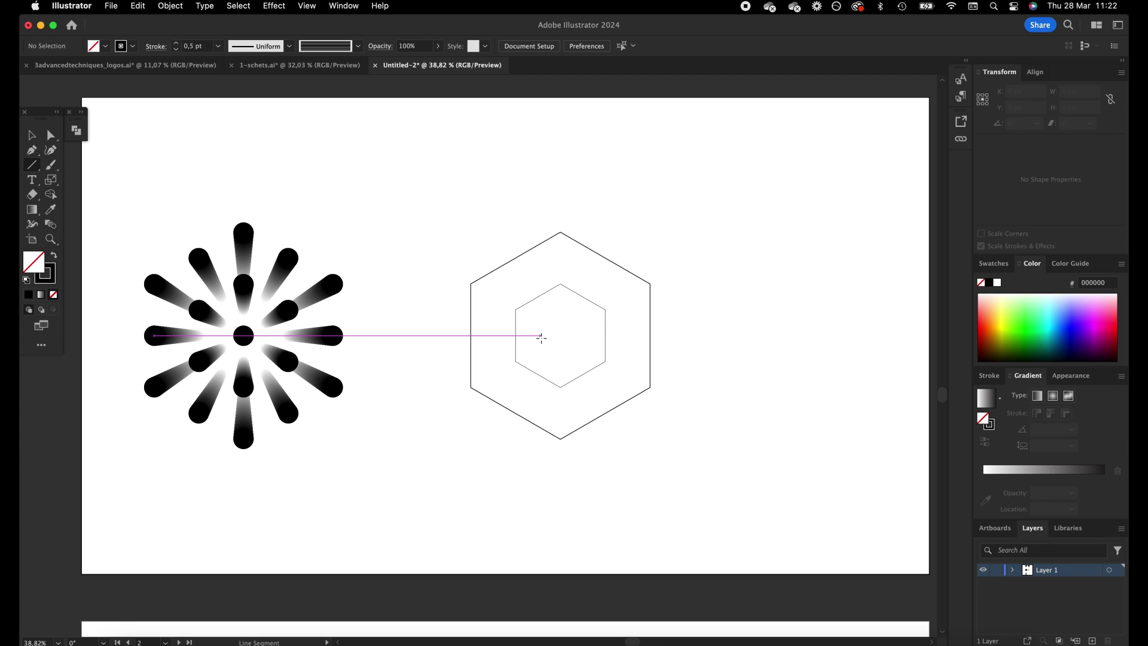
{"action": "left_click_drag", "start_coordinate": [561, 336], "coordinate": [568, 195]}
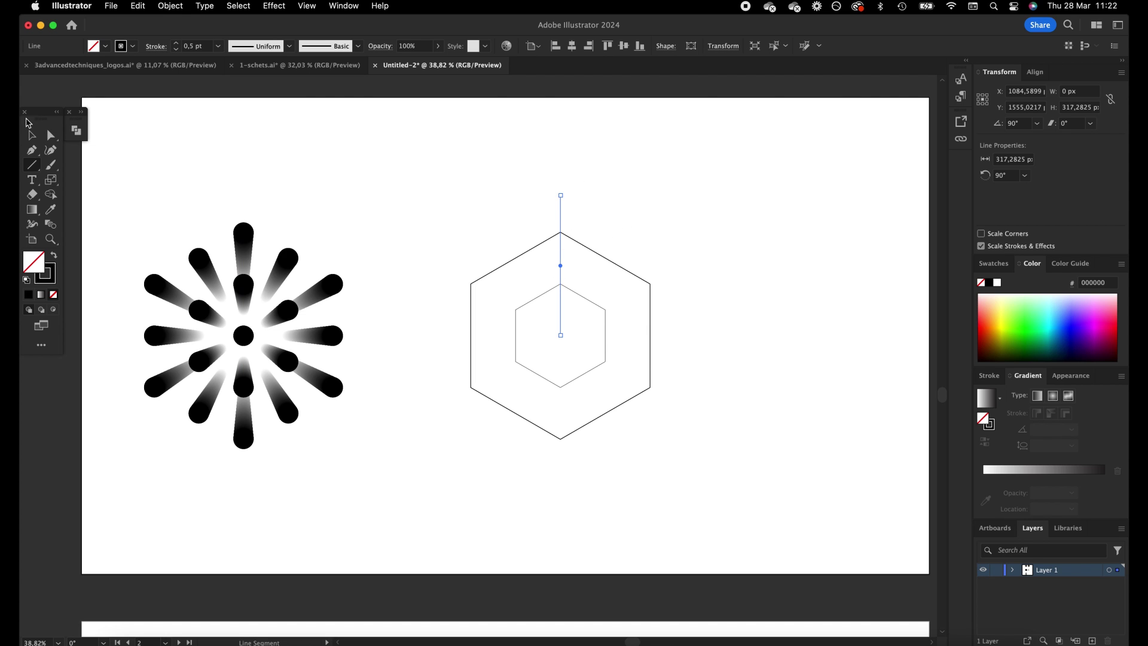
{"action": "left_click", "coordinate": [30, 133]}
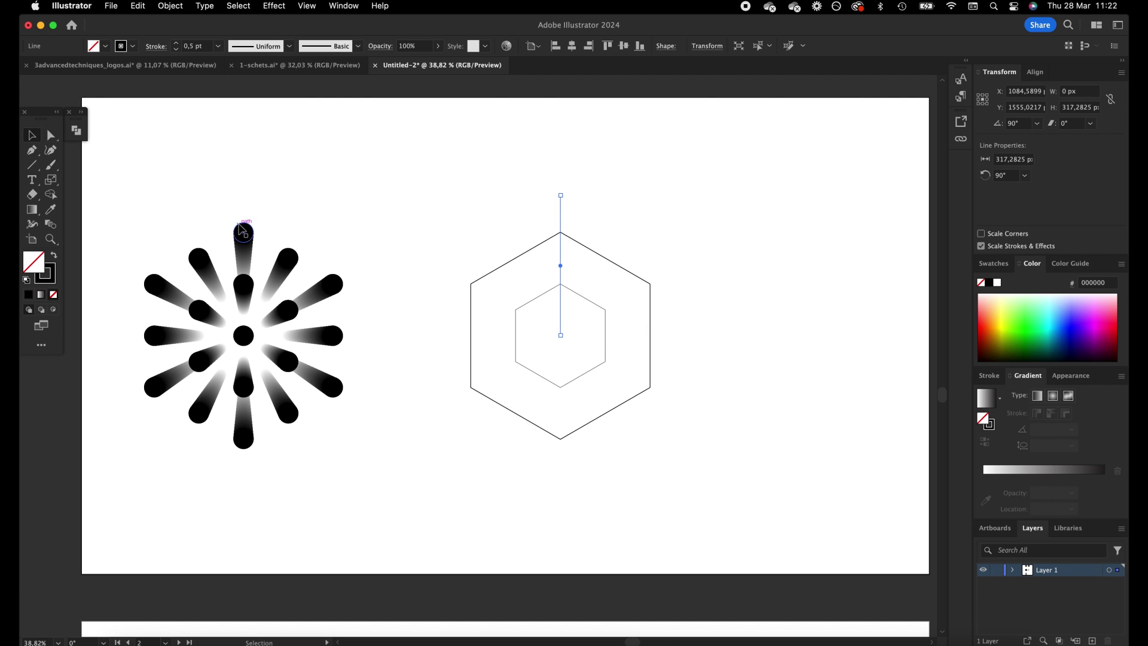
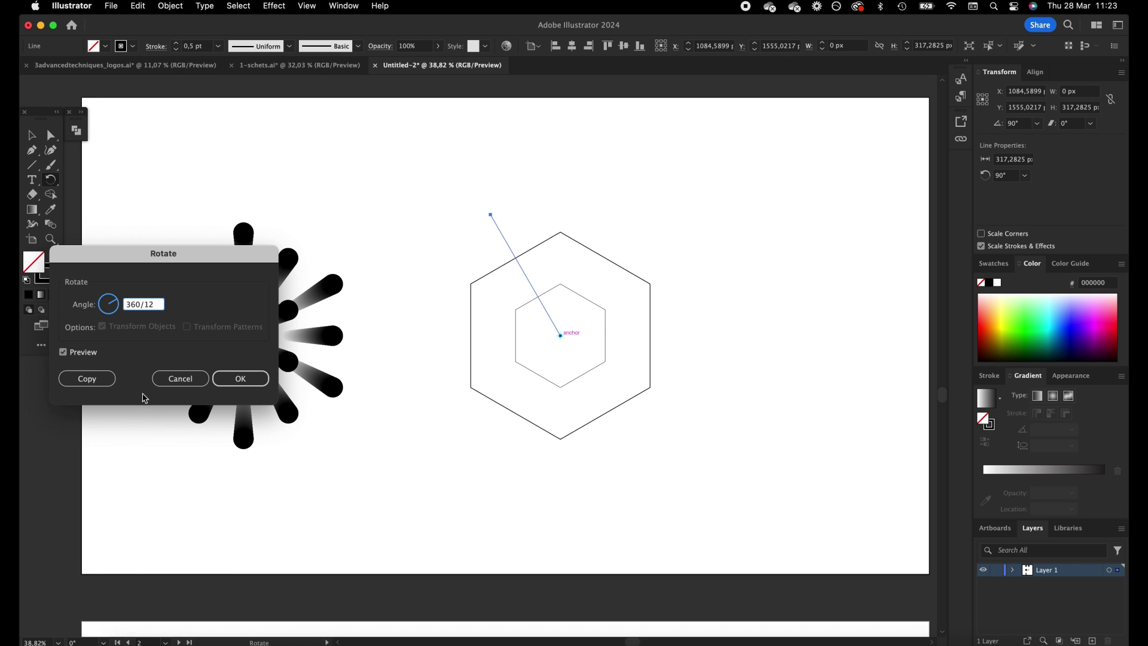
Copy the line around the hexagon centre at 360/12 (30°) intervals until twelve spokes complete the circle
{"action": "key", "text": "Tab"}
{"action": "left_click", "coordinate": [94, 383]}
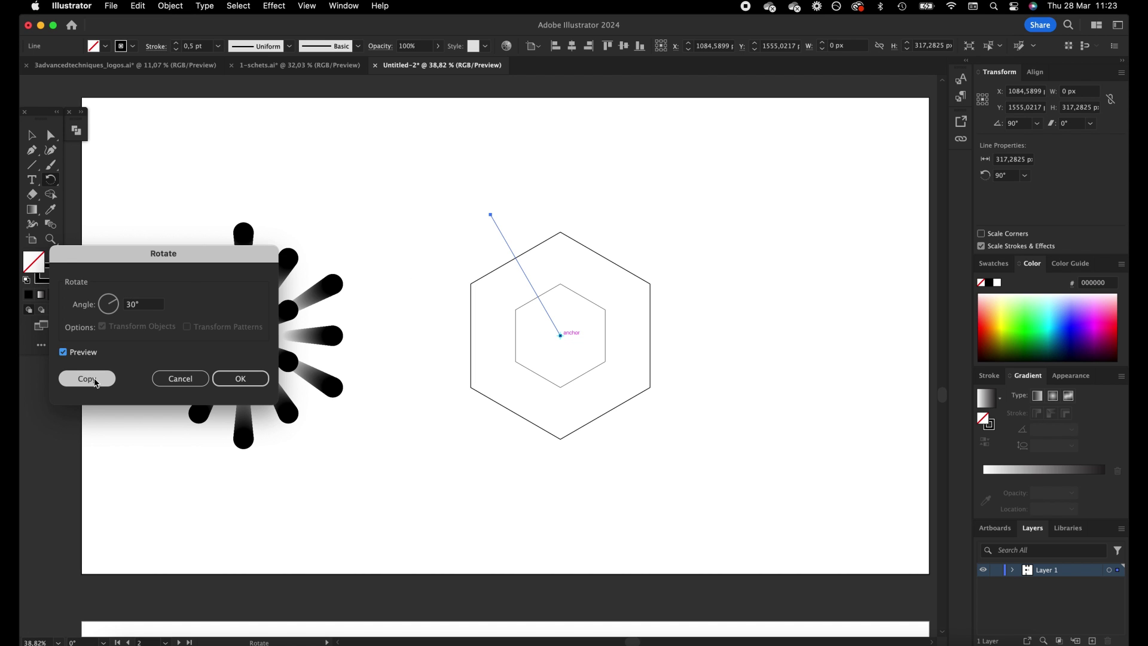
{"action": "key", "text": "super+d"}
{"action": "key", "text": "super+d"}
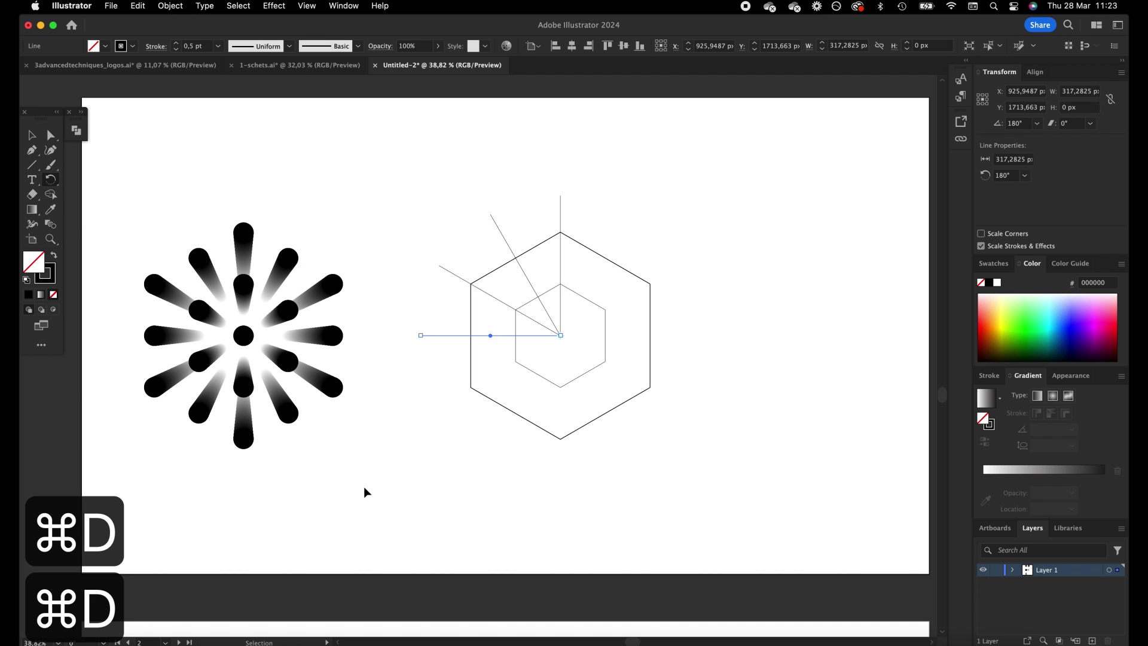
{"action": "key", "text": "super+d"}
{"action": "key", "text": "super+d"}
{"action": "key", "text": "super+d"}
{"action": "key", "text": "super+d"}
{"action": "key", "text": "super+d"}
{"action": "key", "text": "super+d"}
{"action": "key", "text": "super+d"}
{"action": "left_click", "coordinate": [568, 169]}
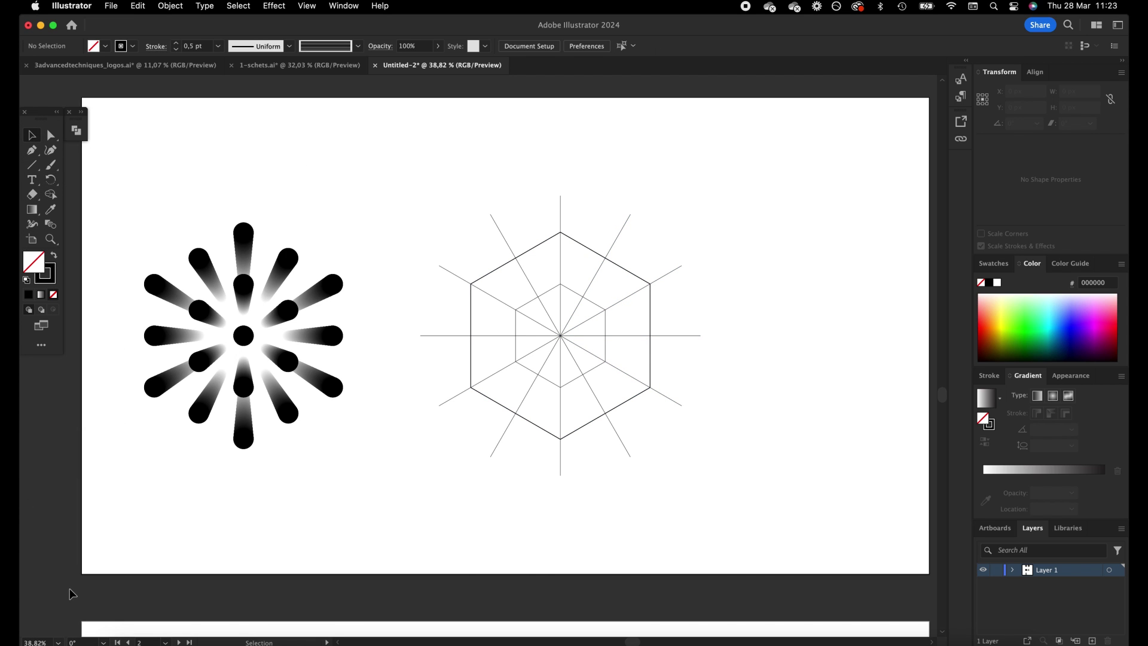
Draw a circle about 60 px across centred on the outer hexagon's top vertex, with a black fill and no stroke
{"action": "left_click_drag", "start_coordinate": [32, 164], "coordinate": [118, 185]}
{"action": "left_click_drag", "start_coordinate": [560, 232], "coordinate": [574, 218]}
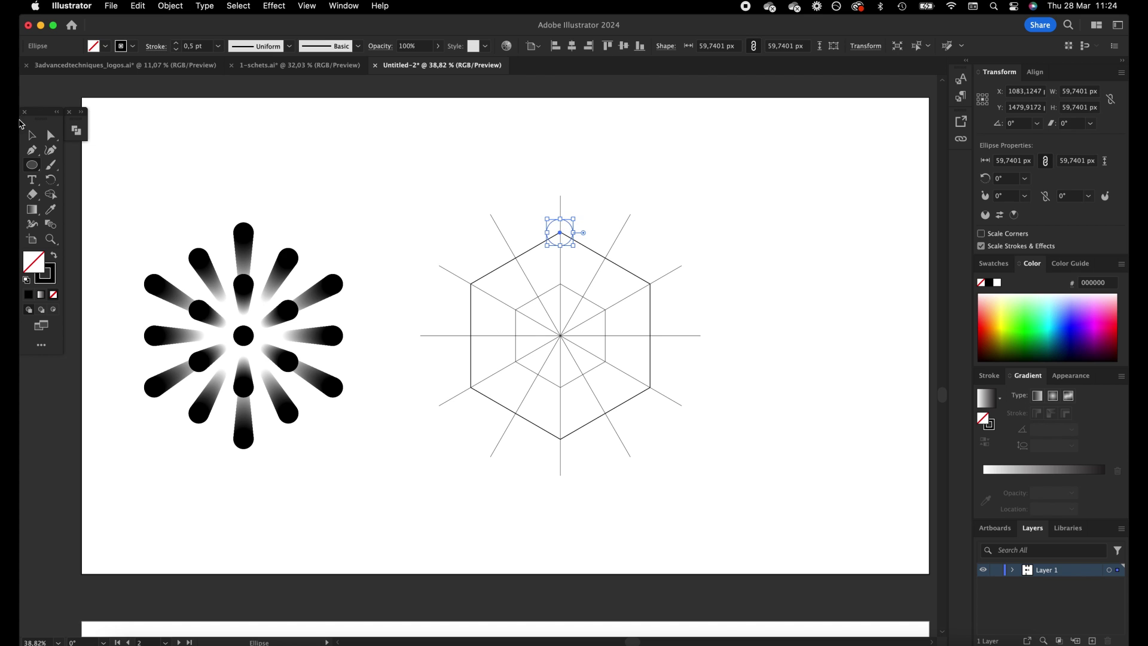
{"action": "left_click", "coordinate": [26, 133]}
{"action": "key", "text": "shift+x"}
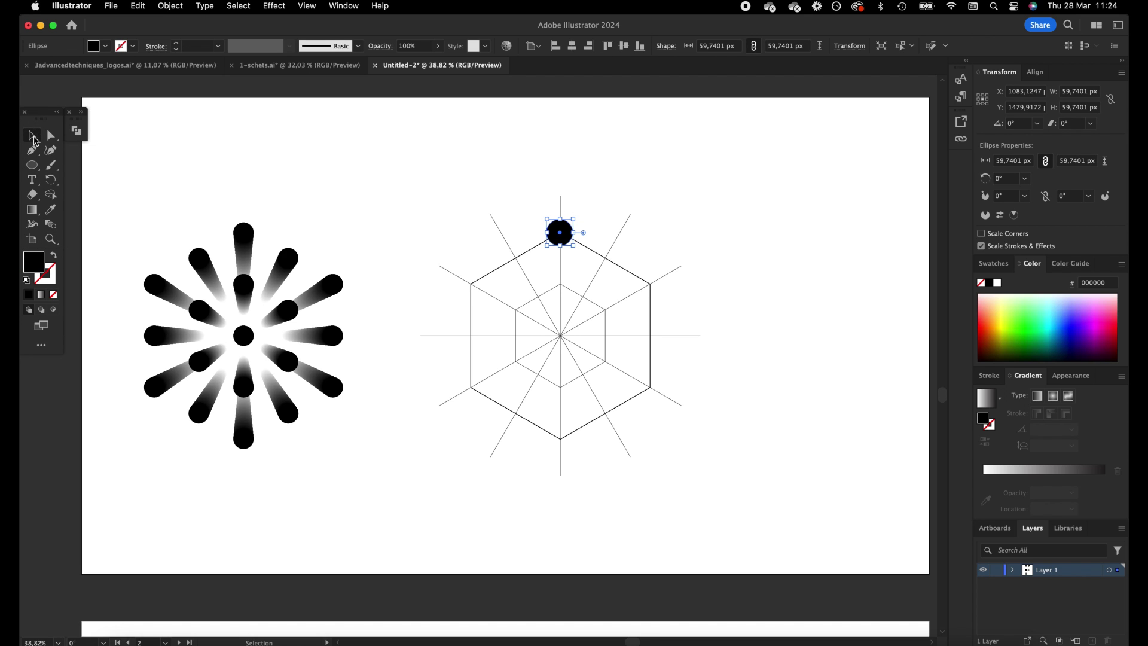
Working in outline view, copy the circle onto every remaining spoke intersection of the outer hexagon, then return to preview
{"action": "left_click_drag", "start_coordinate": [560, 238], "coordinate": [607, 261]}
{"action": "key", "text": "super+z"}
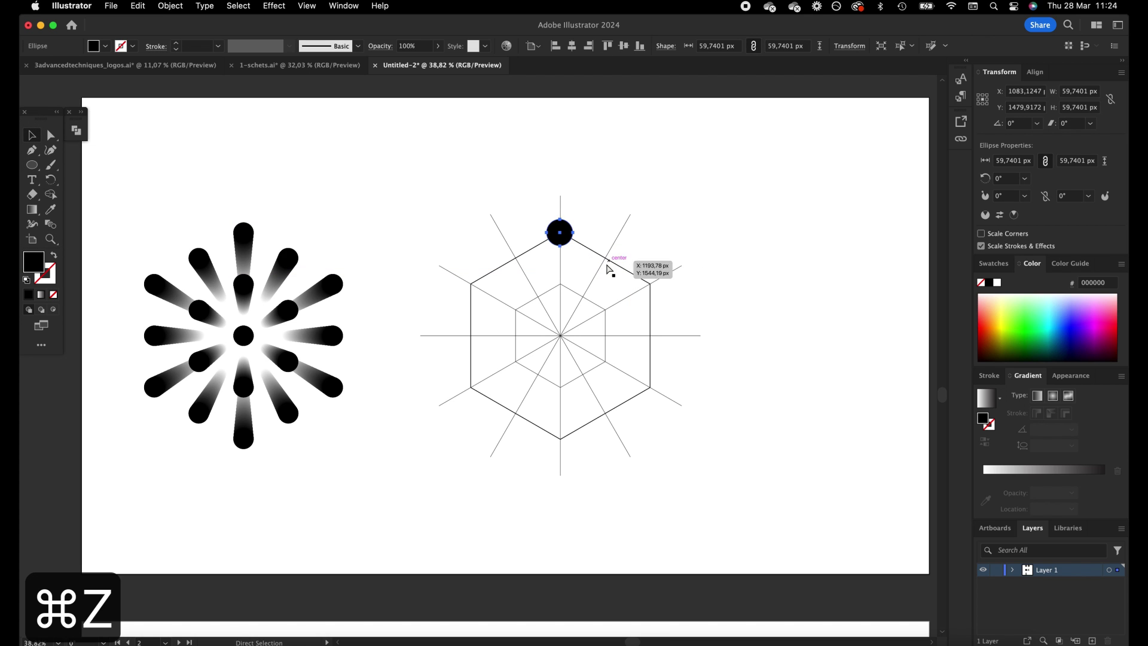
{"action": "key", "text": "super+y"}
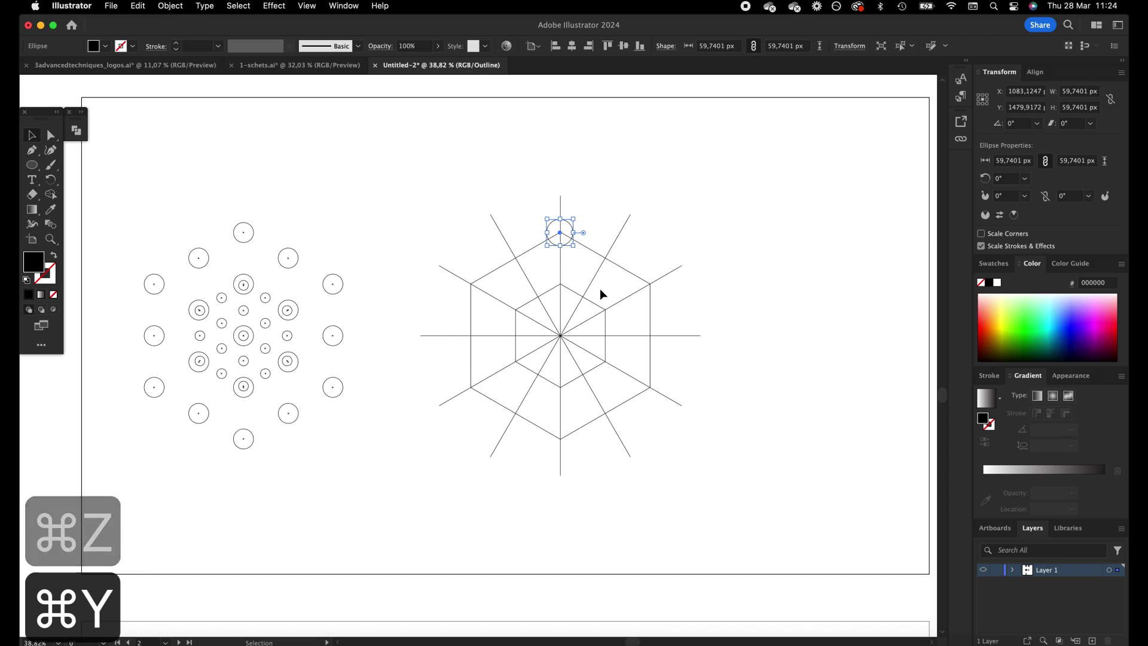
{"action": "left_click_drag", "start_coordinate": [561, 235], "coordinate": [483, 398]}
{"action": "left_click_drag", "start_coordinate": [483, 399], "coordinate": [518, 261]}
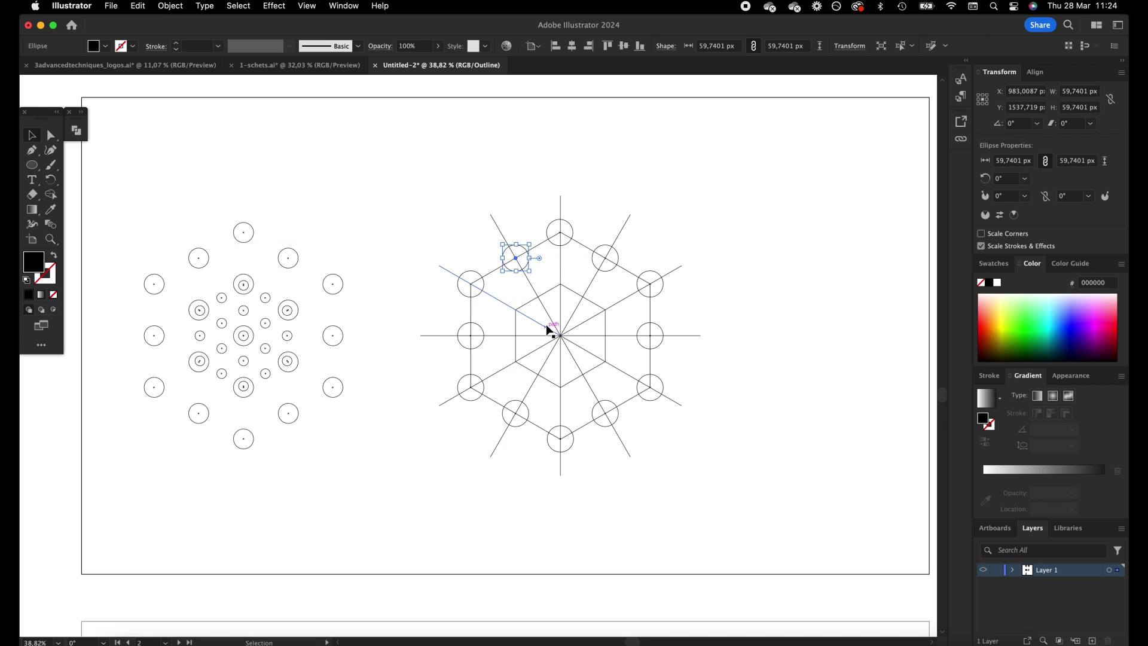
{"action": "left_click", "coordinate": [483, 171]}
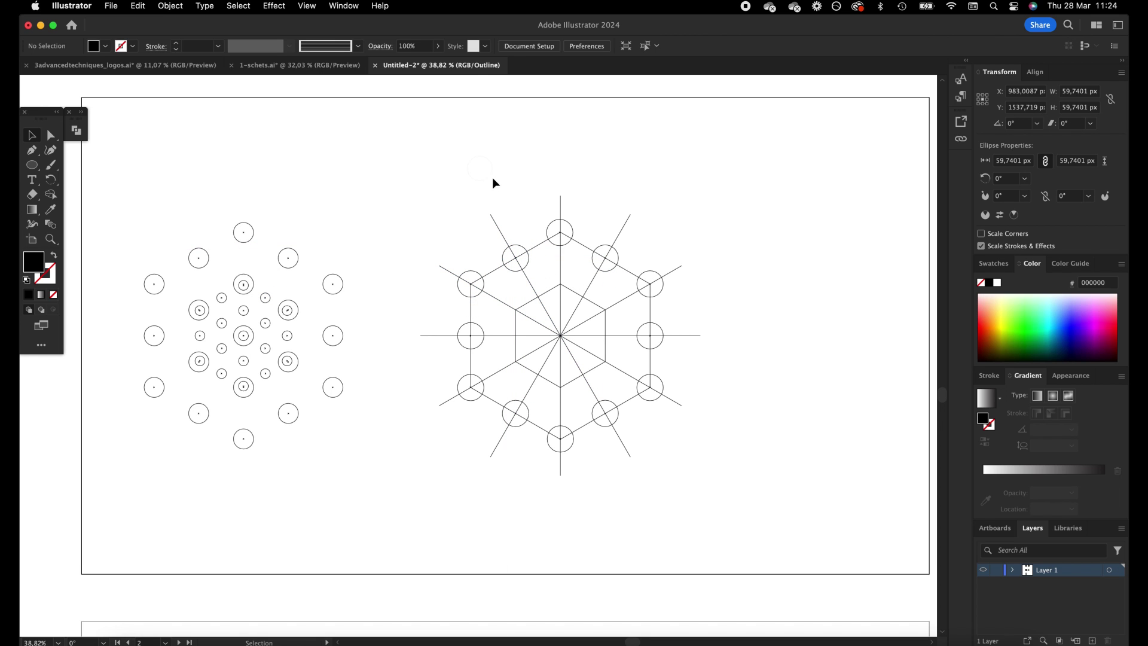
{"action": "key", "text": "super+y"}
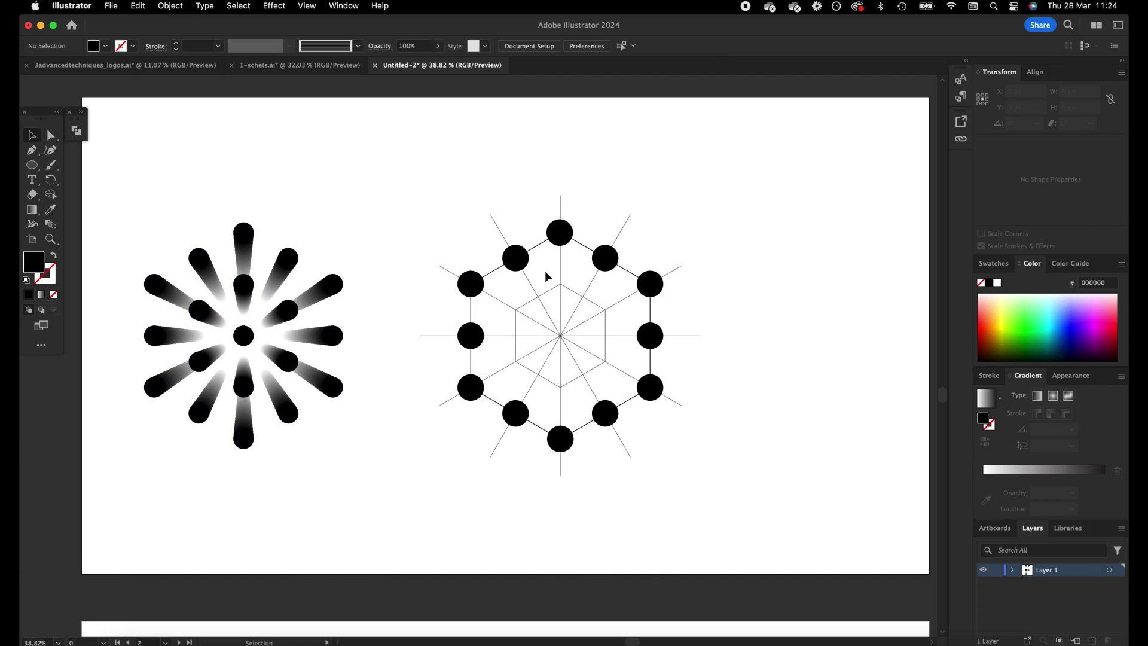
Using outline view, place copies of the circle on all six vertices of the inner hexagon
{"action": "key", "text": "super+z"}
{"action": "key", "text": "super+y"}
{"action": "left_click_drag", "start_coordinate": [570, 245], "coordinate": [526, 323]}
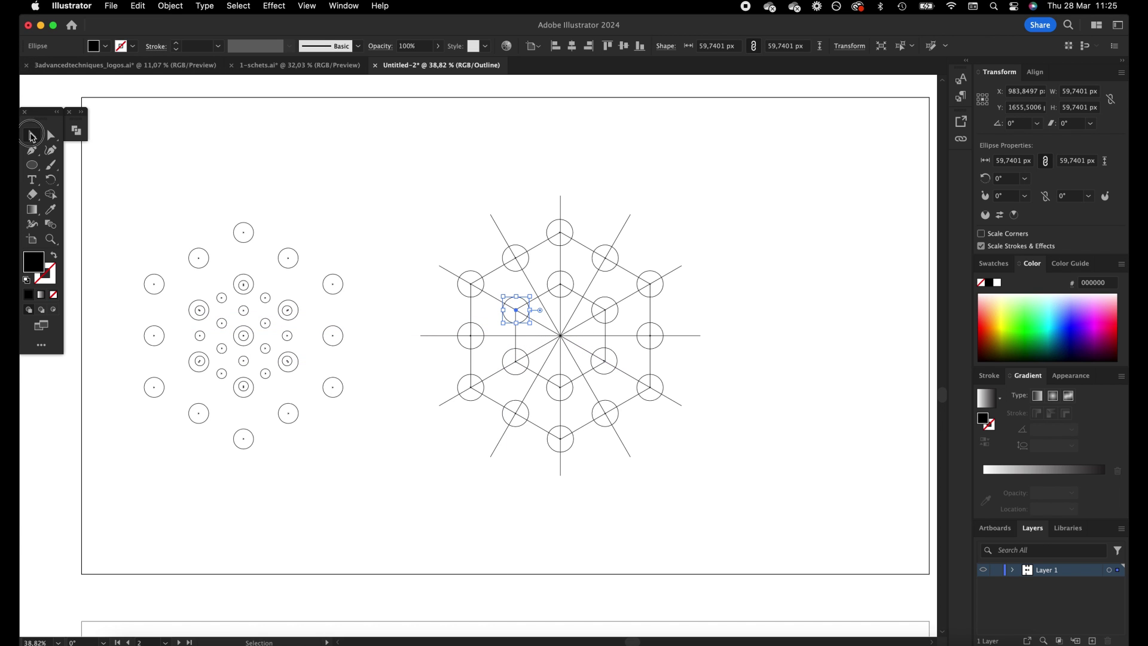
{"action": "left_click", "coordinate": [502, 143]}
{"action": "key", "text": "super+y"}
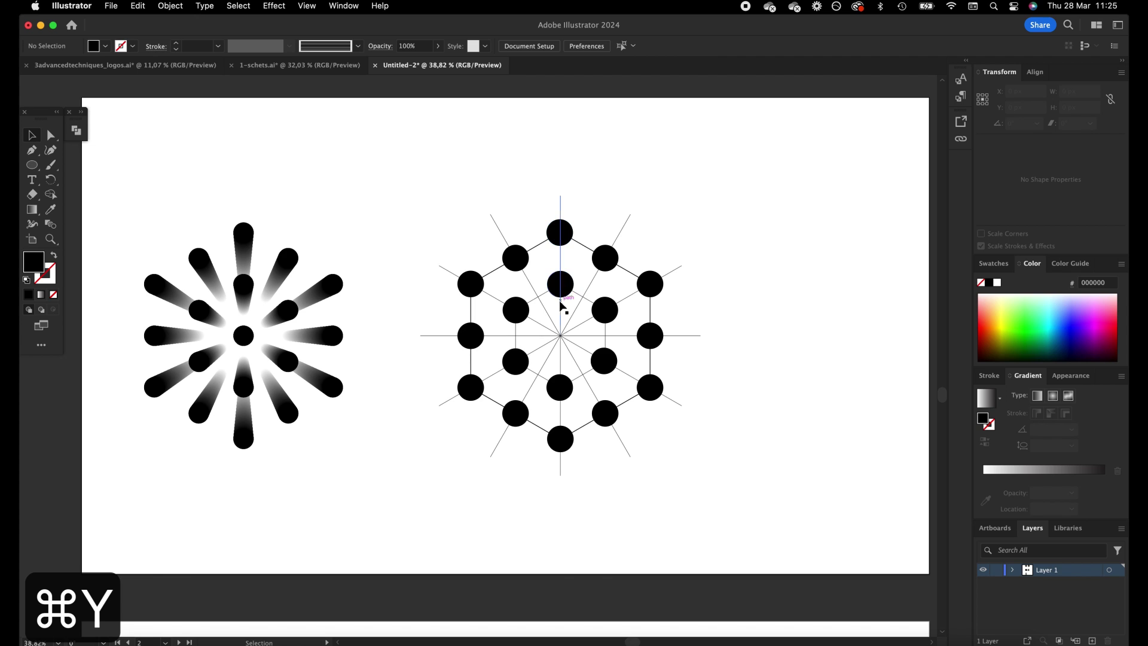
Copy a circle to the hexagons' centre and align its centre precisely with the spoke intersection in outline view
{"action": "left_click_drag", "start_coordinate": [560, 301], "coordinate": [562, 336]}
{"action": "key", "text": "super+z"}
{"action": "key", "text": "super+y"}
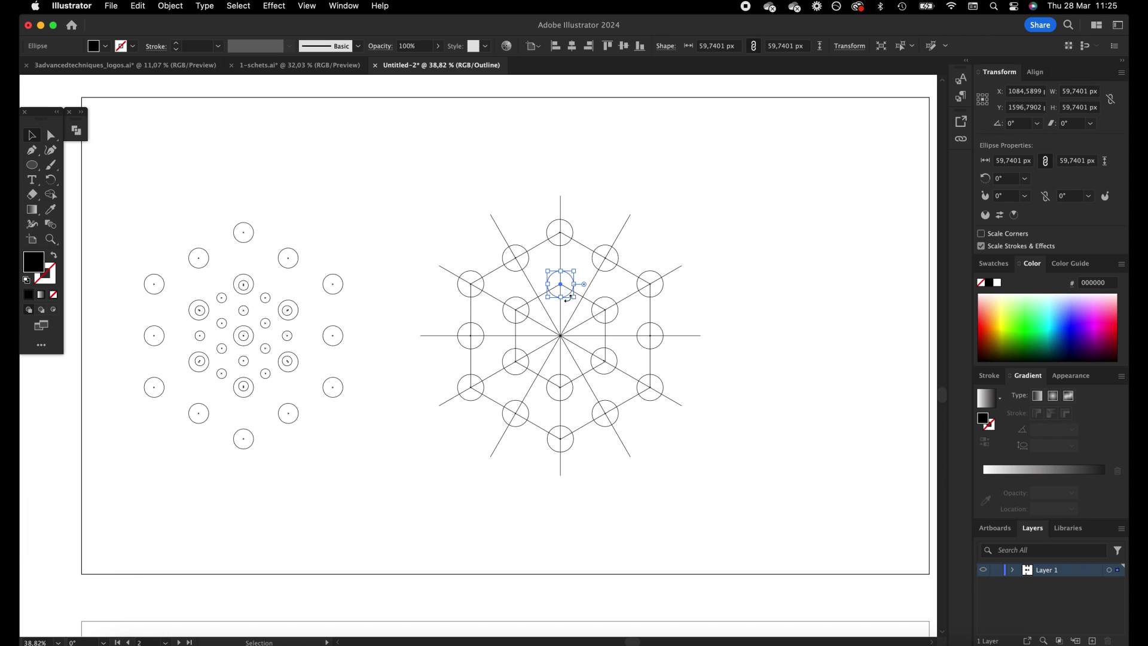
{"action": "left_click_drag", "start_coordinate": [571, 279], "coordinate": [572, 330]}
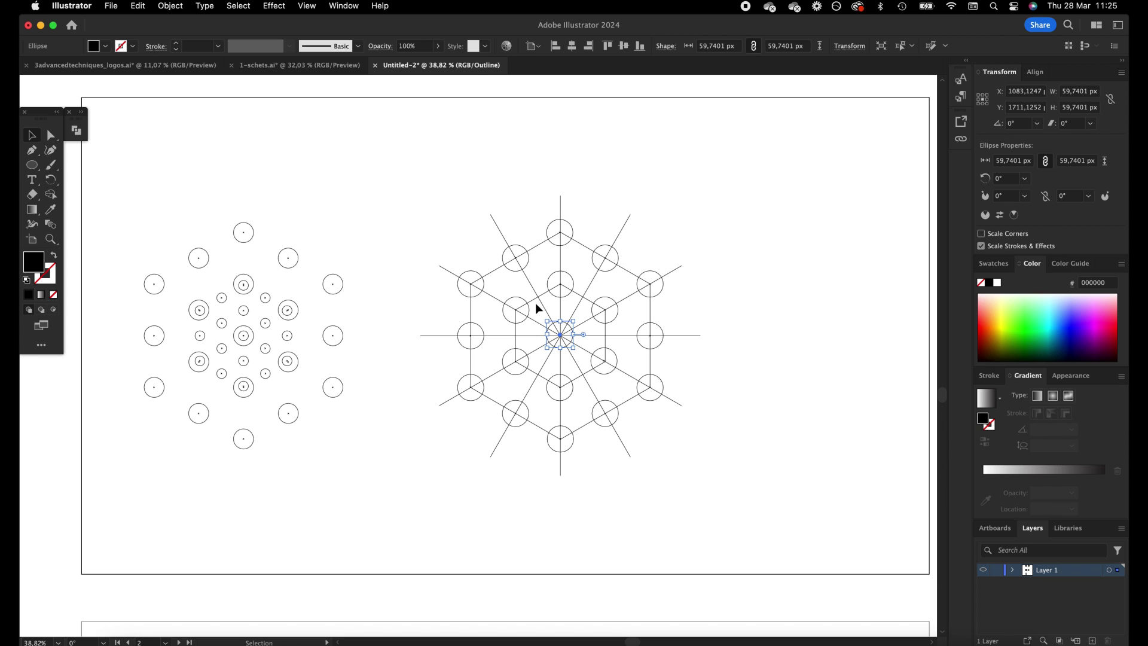
{"action": "key", "text": "z"}
{"action": "left_click_drag", "start_coordinate": [563, 334], "coordinate": [828, 233]}
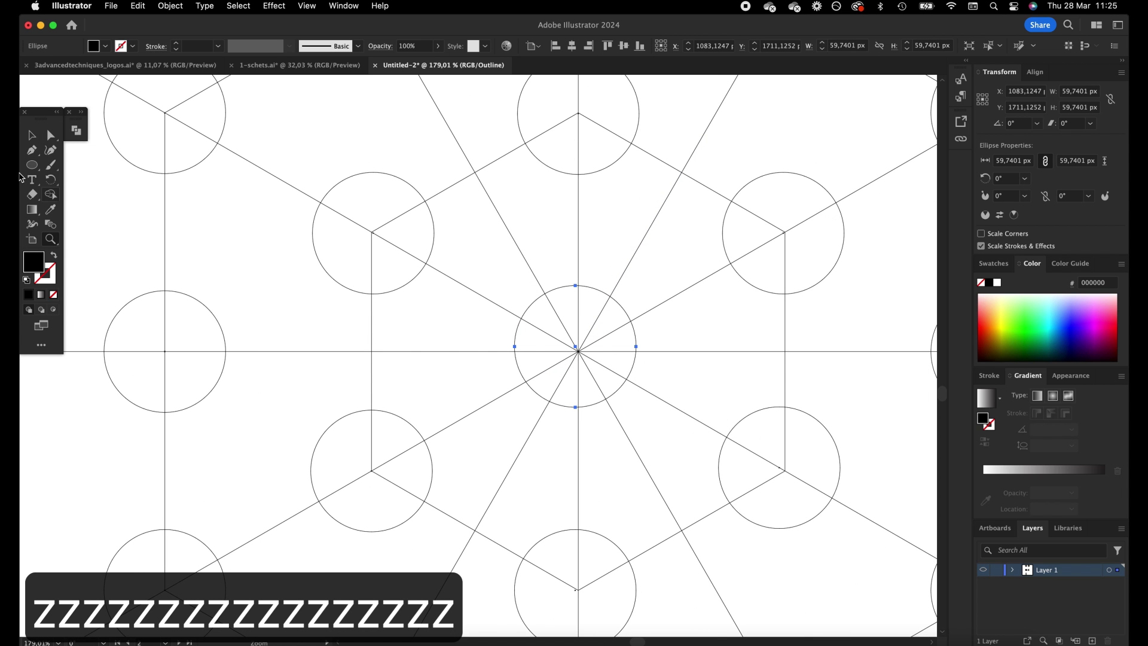
{"action": "left_click_drag", "start_coordinate": [617, 399], "coordinate": [617, 397]}
{"action": "key", "text": "z"}
{"action": "left_click_drag", "start_coordinate": [666, 357], "coordinate": [457, 405]}
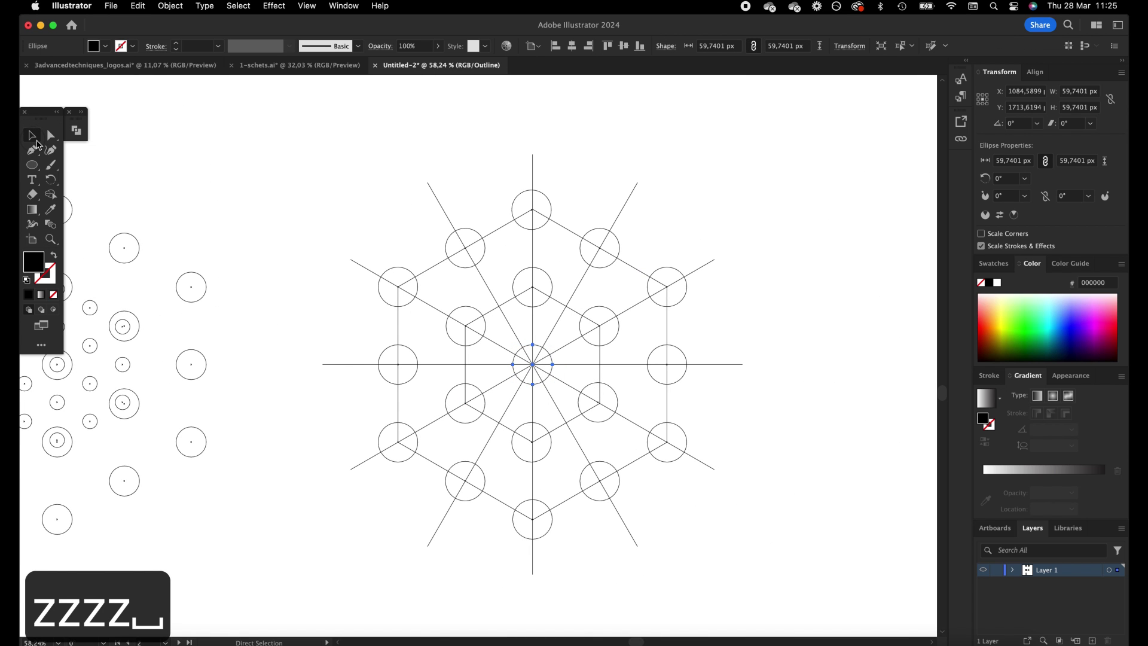
{"action": "key", "text": "super+y"}
Delete all the construction spokes and both hexagon outlines, keeping only the black dots
{"action": "left_click", "coordinate": [601, 199]}
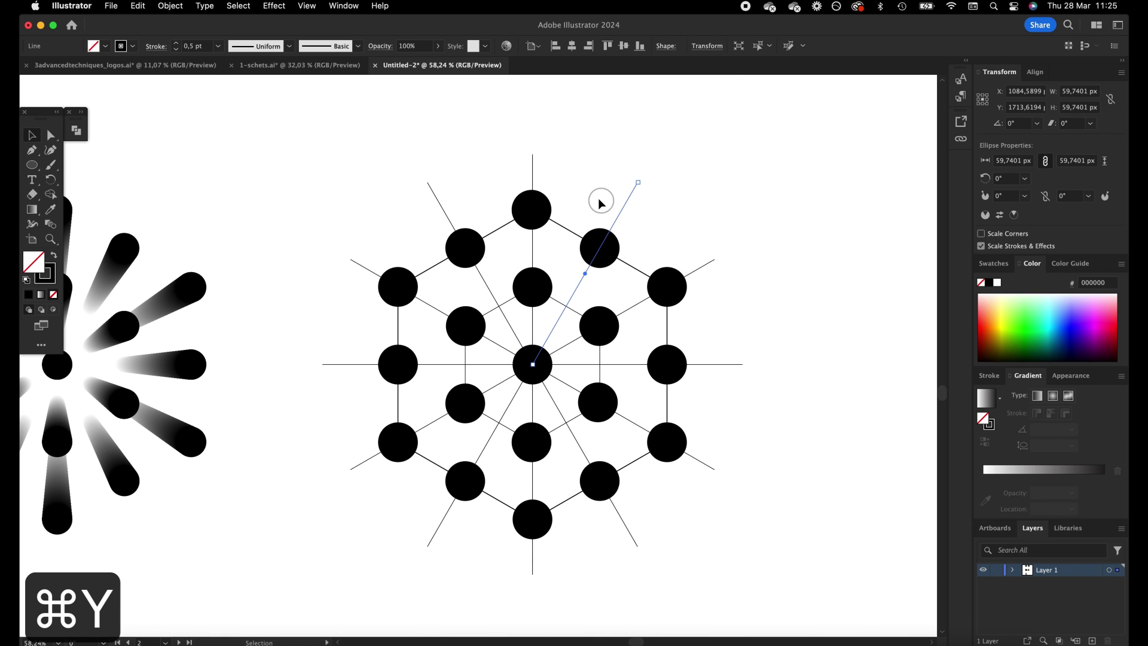
{"action": "left_click_drag", "start_coordinate": [376, 141], "coordinate": [454, 200]}
{"action": "key", "text": "BackSpace"}
{"action": "left_click_drag", "start_coordinate": [509, 144], "coordinate": [555, 162]}
{"action": "key", "text": "BackSpace"}
{"action": "left_click_drag", "start_coordinate": [627, 190], "coordinate": [700, 520]}
{"action": "key", "text": "BackSpace"}
{"action": "key", "text": "BackSpace"}
{"action": "left_click_drag", "start_coordinate": [673, 567], "coordinate": [568, 514]}
{"action": "key", "text": "BackSpace"}
{"action": "key", "text": "BackSpace"}
{"action": "key", "text": "BackSpace"}
{"action": "left_click_drag", "start_coordinate": [308, 526], "coordinate": [358, 238]}
{"action": "key", "text": "BackSpace"}
{"action": "left_click", "coordinate": [496, 301]}
{"action": "key", "text": "BackSpace"}
Select all the black dots of the new pattern and group them
{"action": "key", "text": "z"}
{"action": "left_click_drag", "start_coordinate": [564, 281], "coordinate": [22, 184]}
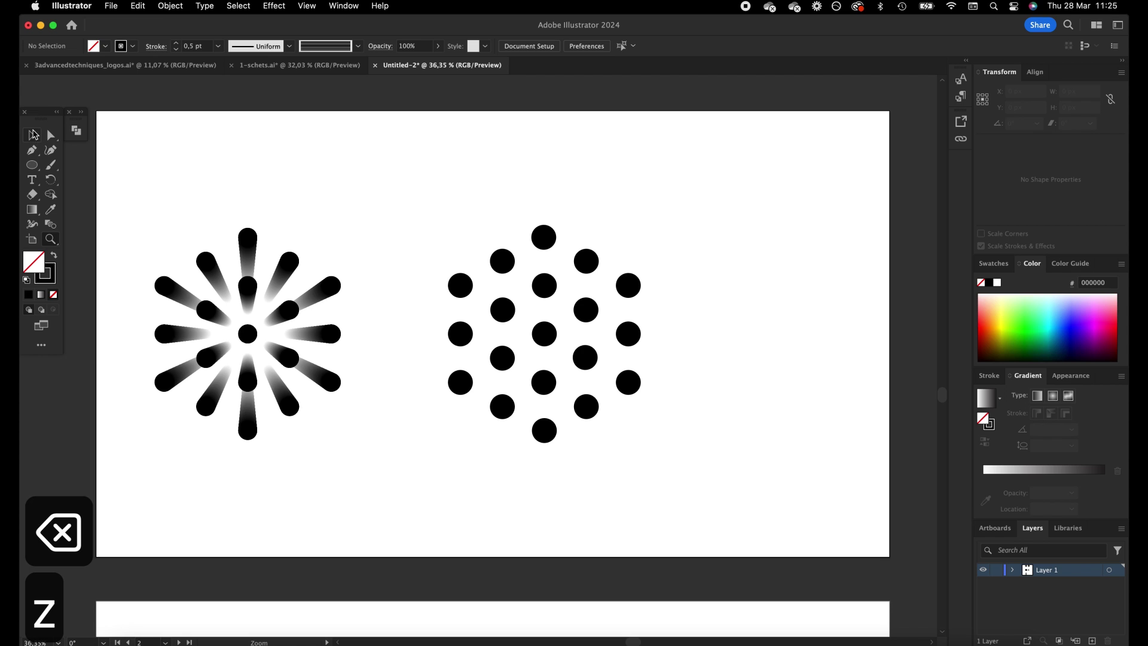
{"action": "left_click", "coordinate": [33, 135]}
{"action": "left_click_drag", "start_coordinate": [693, 216], "coordinate": [411, 491]}
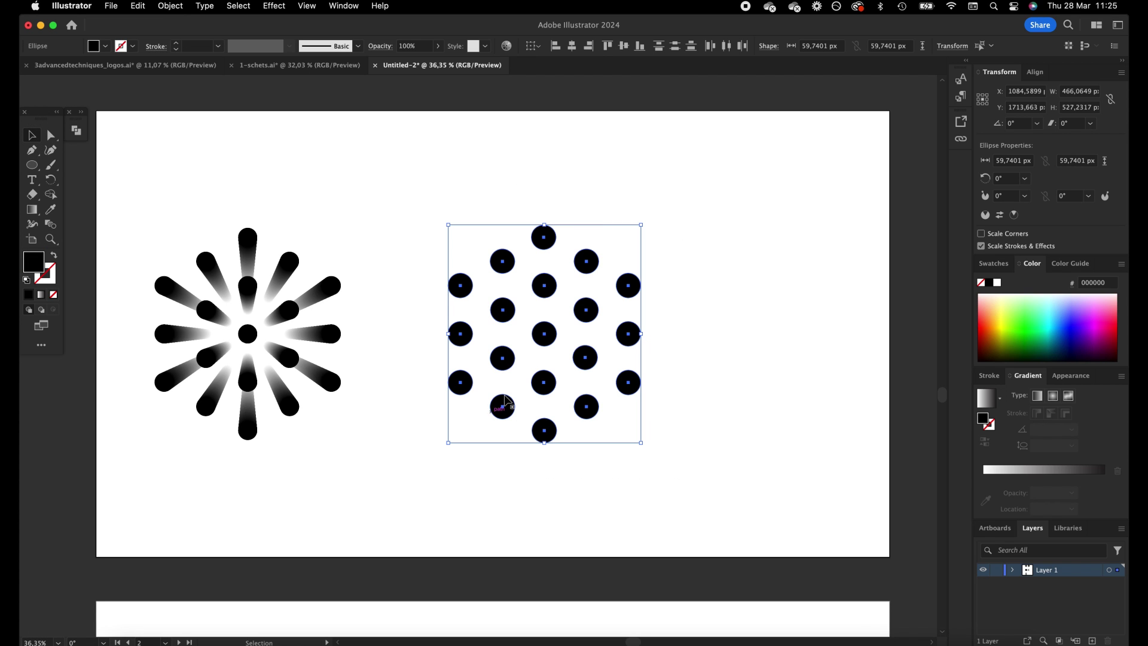
{"action": "key", "text": "super+g"}
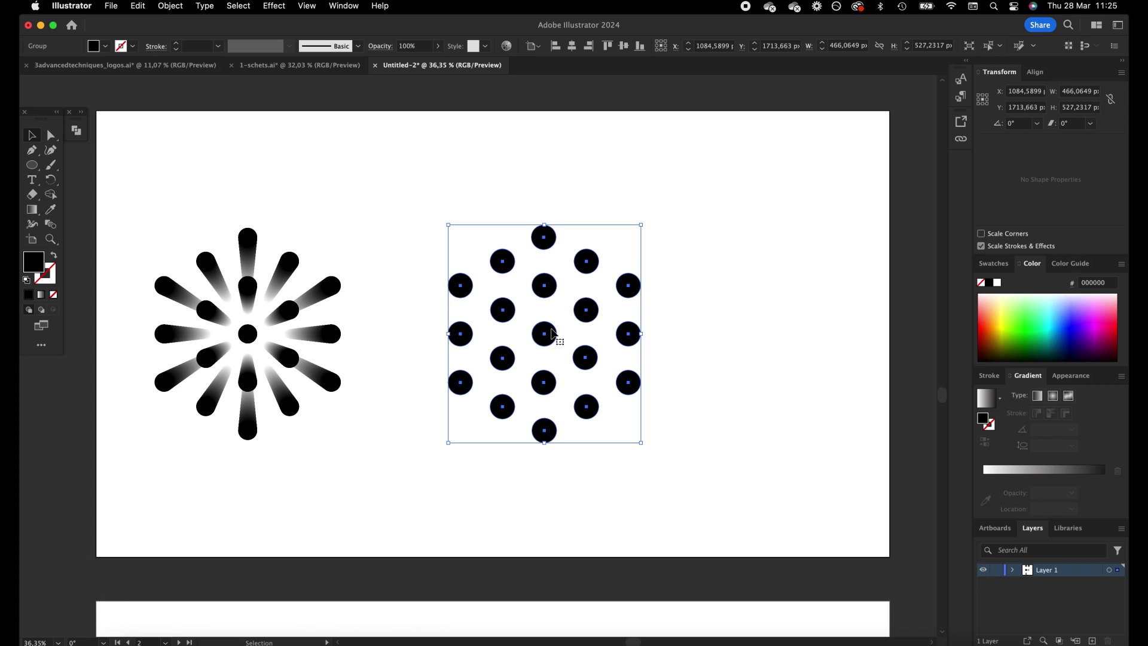
Duplicate the dot group in place and scale the duplicate proportionally from its centre to about 234 by 264 px
{"action": "key", "text": "super+c"}
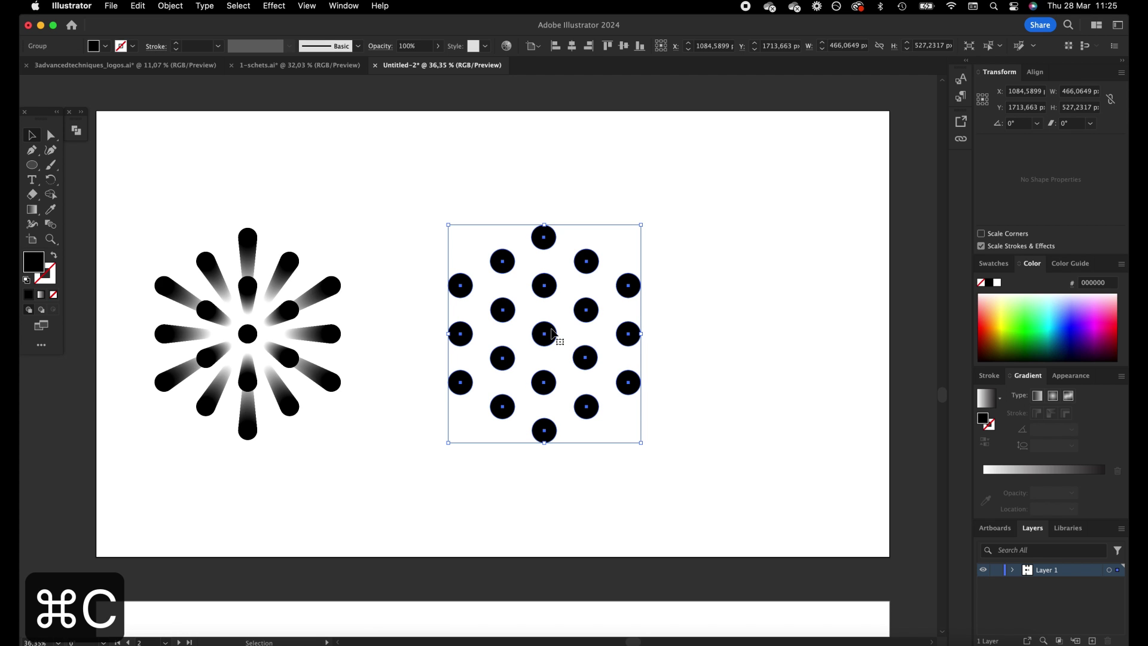
{"action": "key", "text": "shift+super+v"}
{"action": "left_click_drag", "start_coordinate": [540, 230], "coordinate": [548, 282]}
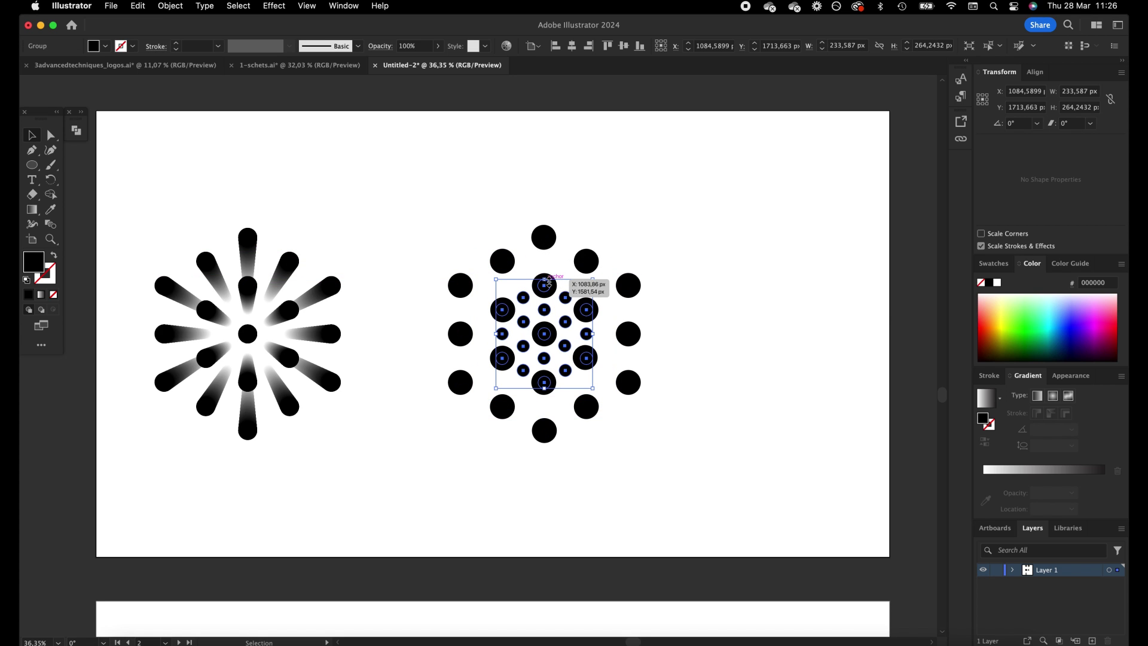
Fill the smaller dot group white and send it behind the large black dots
{"action": "left_click", "coordinate": [997, 284]}
{"action": "key", "text": "super+shift+bracketleft"}
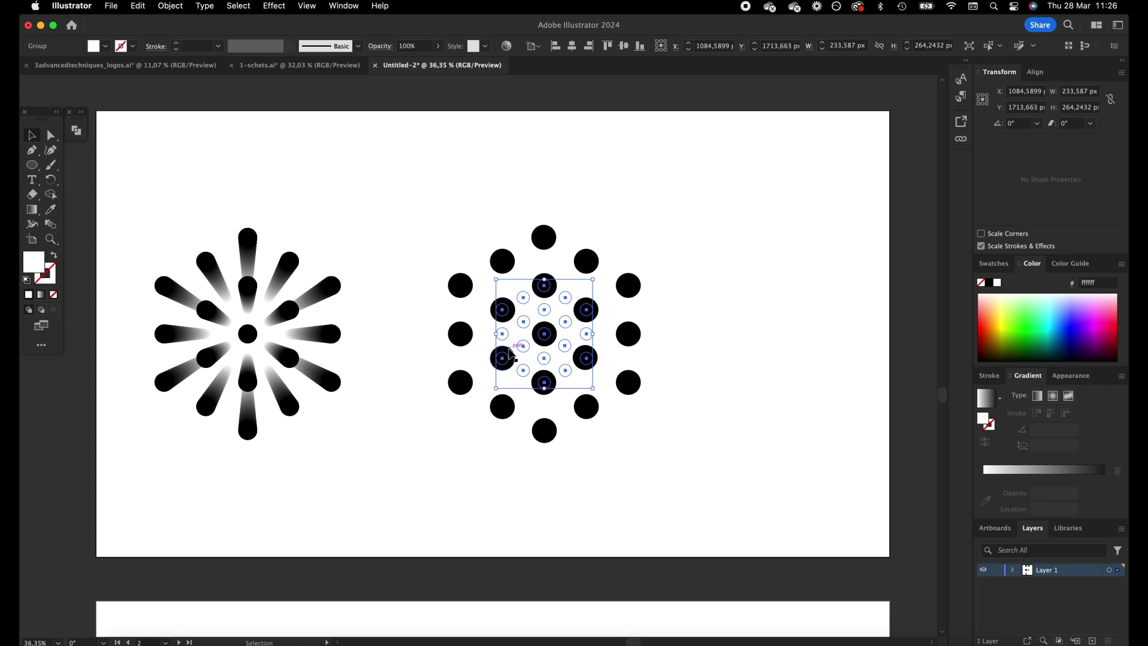
Select the large black dot group together with the small white dot group and make a blend between them
{"action": "left_click_drag", "start_coordinate": [443, 240], "coordinate": [694, 492]}
{"action": "left_click", "coordinate": [732, 317]}
{"action": "left_click", "coordinate": [632, 278]}
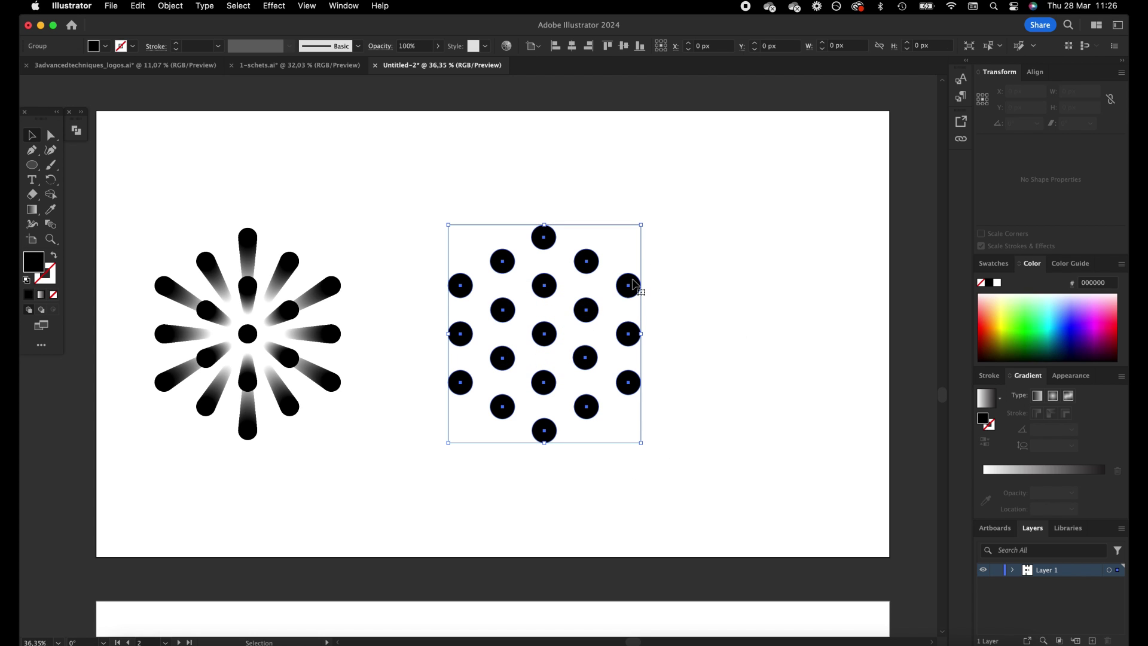
{"action": "left_click", "coordinate": [563, 302]}
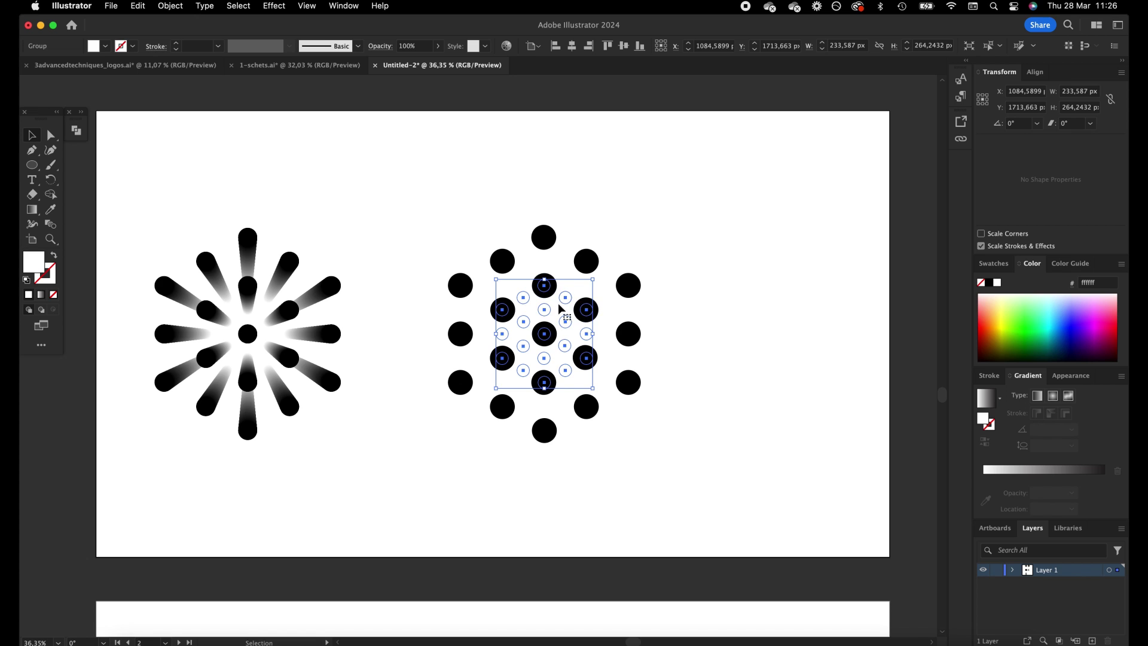
{"action": "left_click_drag", "start_coordinate": [662, 193], "coordinate": [399, 510]}
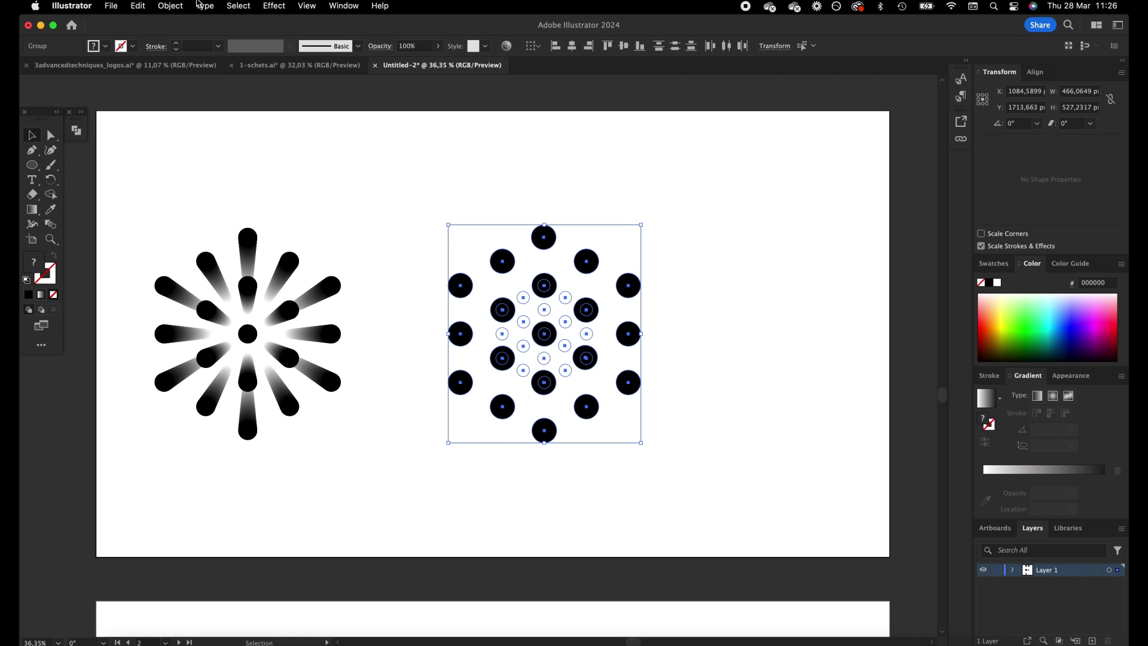
{"action": "left_click", "coordinate": [171, 5]}
{"action": "mouse_move", "coordinate": [272, 398]}
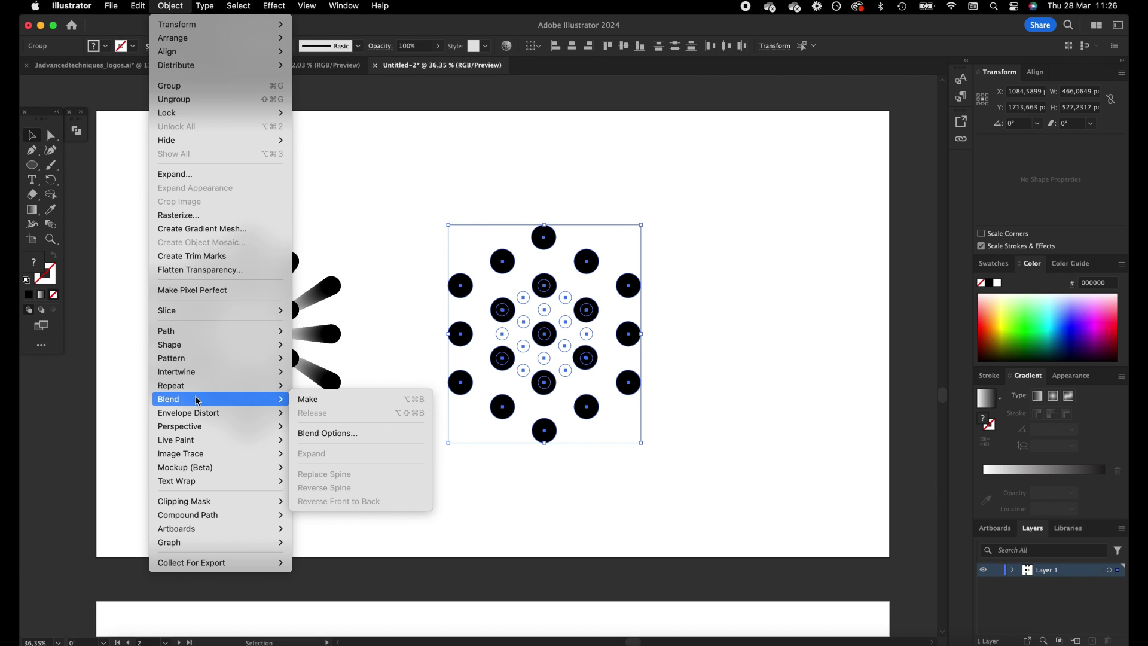
{"action": "left_click", "coordinate": [313, 397]}
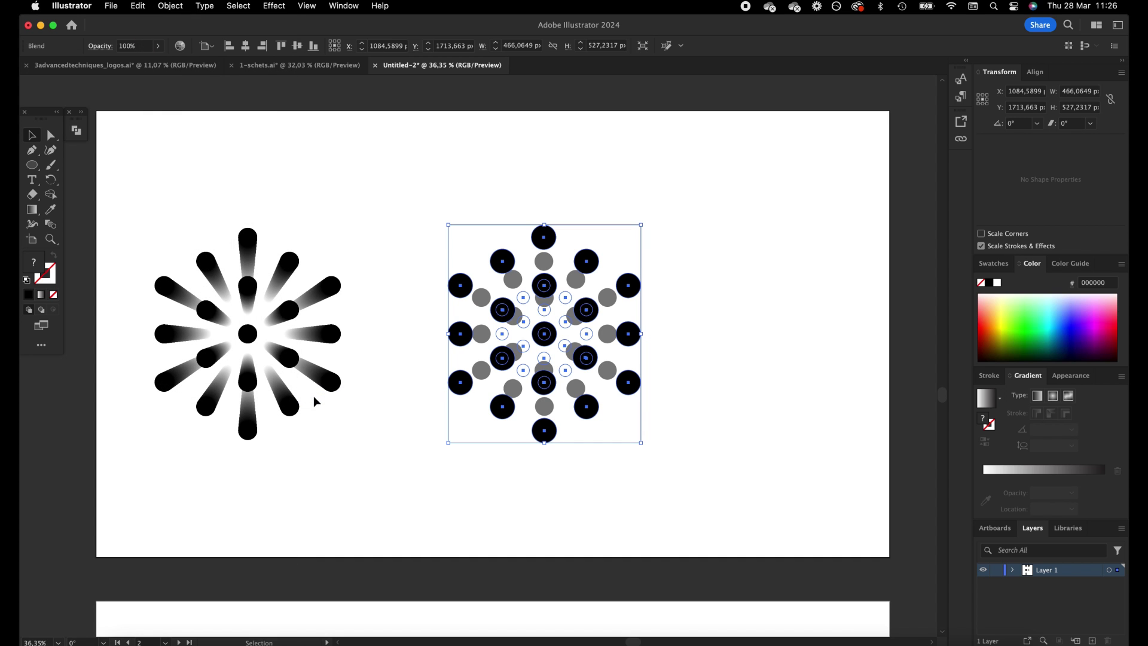
Set the blend's spacing to Specified Steps with 100 steps, then deselect the artwork
{"action": "left_click", "coordinate": [176, 6]}
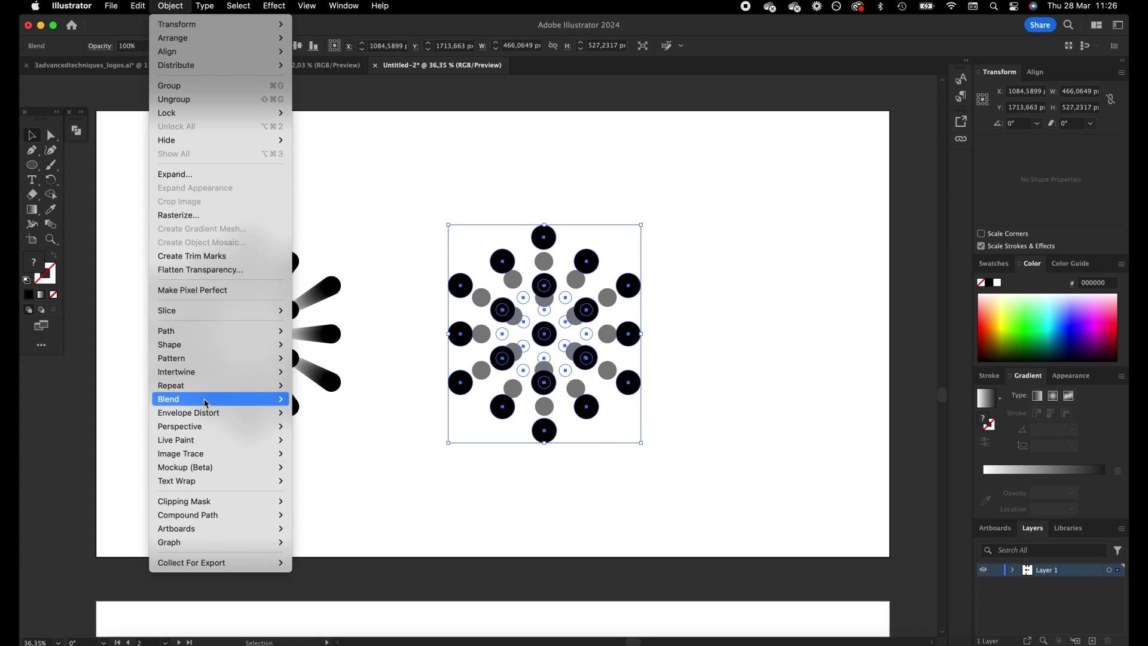
{"action": "mouse_move", "coordinate": [206, 403]}
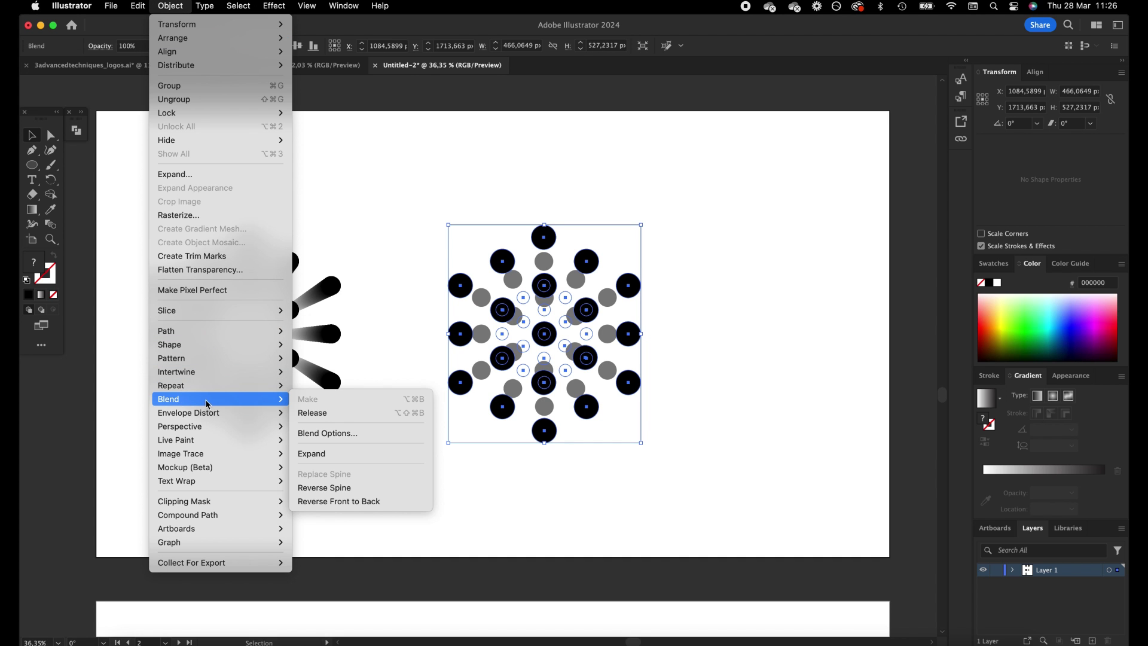
{"action": "left_click", "coordinate": [357, 437]}
{"action": "left_click", "coordinate": [777, 369]}
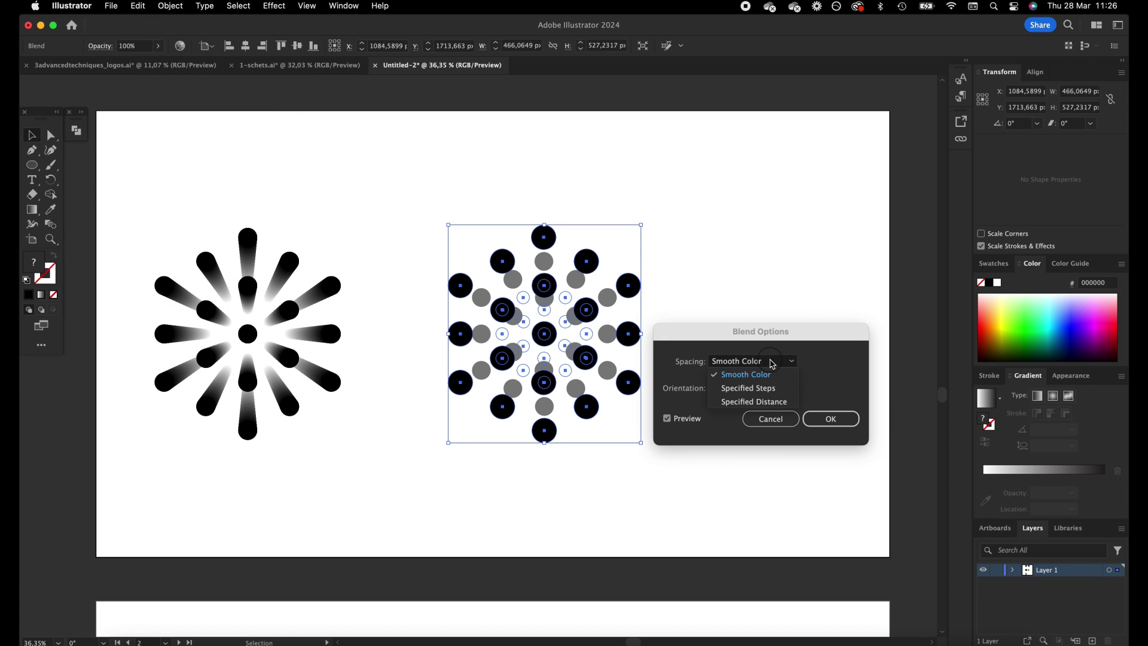
{"action": "left_click", "coordinate": [788, 389]}
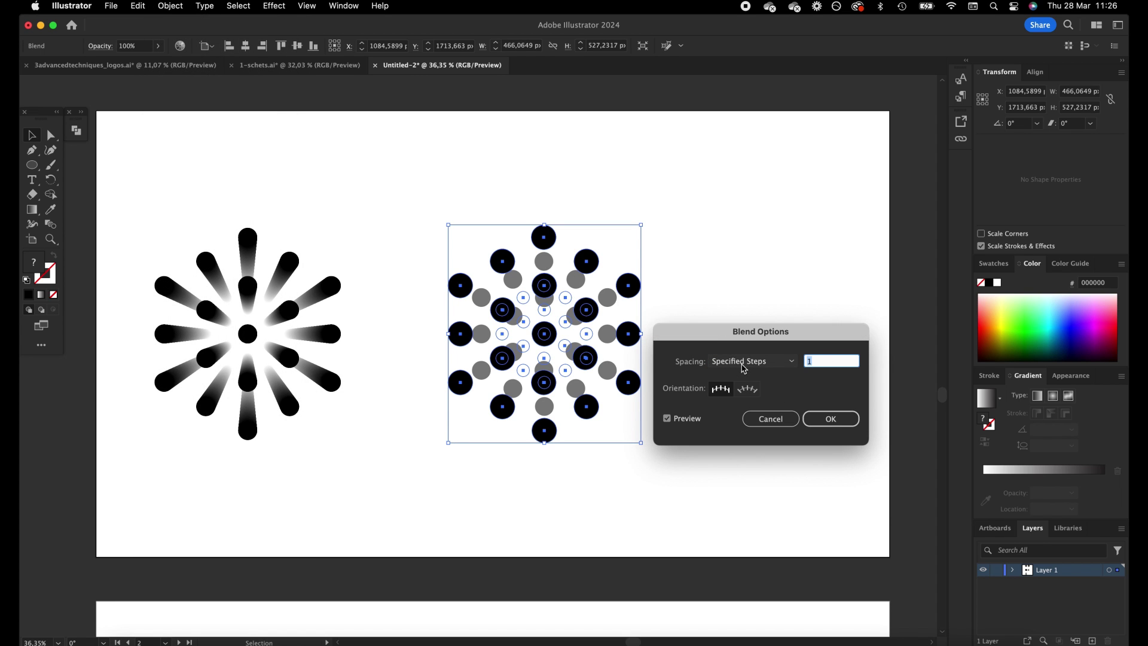
{"action": "type", "text": "100"}
{"action": "key", "text": "Tab"}
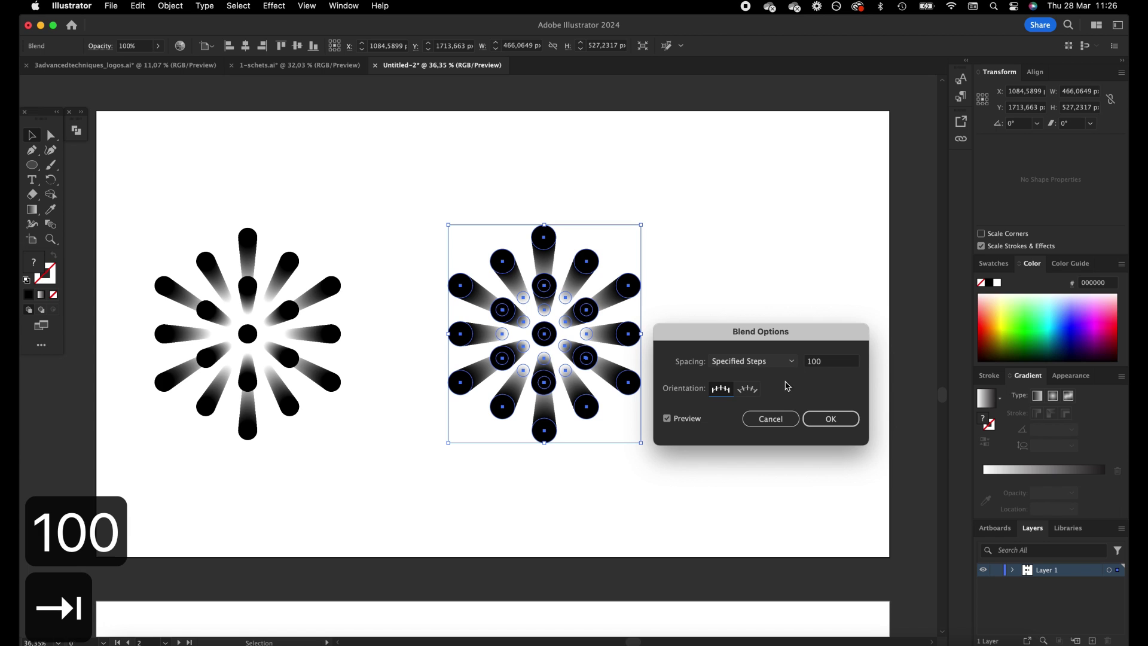
{"action": "left_click", "coordinate": [823, 423]}
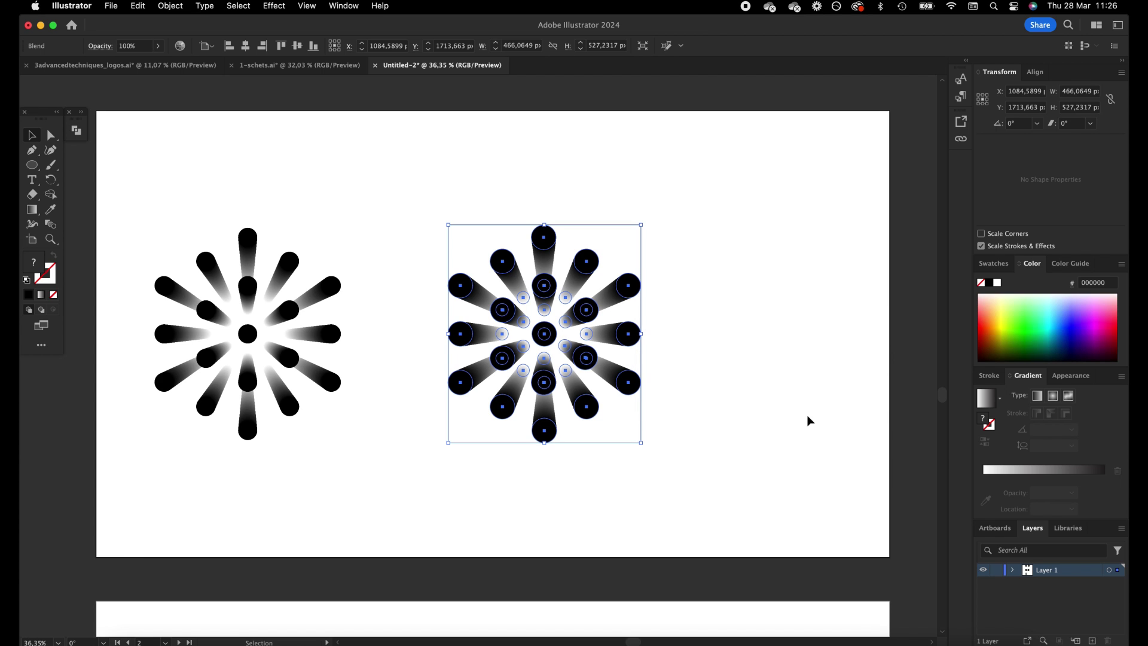
{"action": "left_click", "coordinate": [372, 153]}
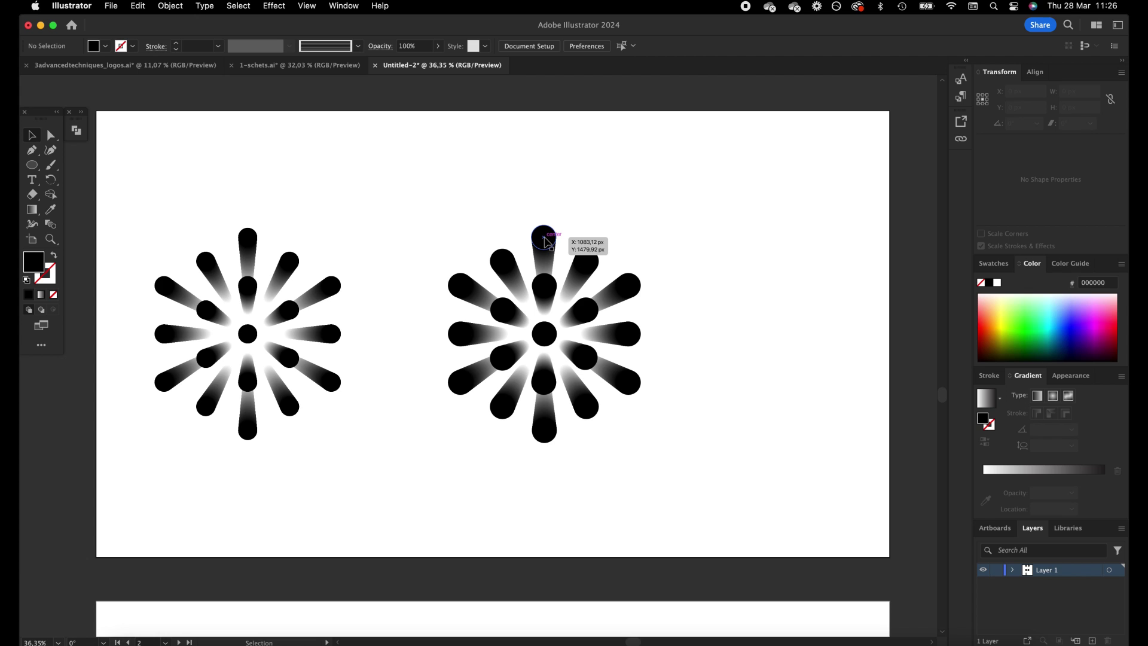
Isolate the blend, move its large black dot group straight up, and leave isolation
{"action": "double_click", "coordinate": [546, 242]}
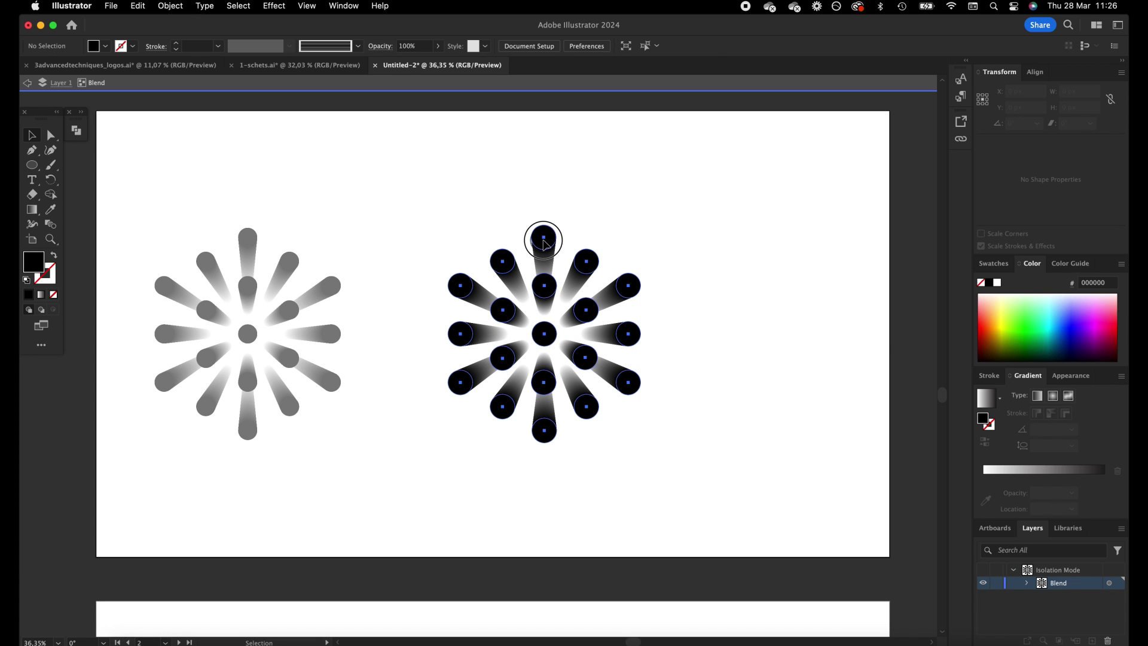
{"action": "left_click", "coordinate": [542, 246]}
{"action": "left_click_drag", "start_coordinate": [545, 239], "coordinate": [545, 190]}
{"action": "left_click", "coordinate": [714, 332]}
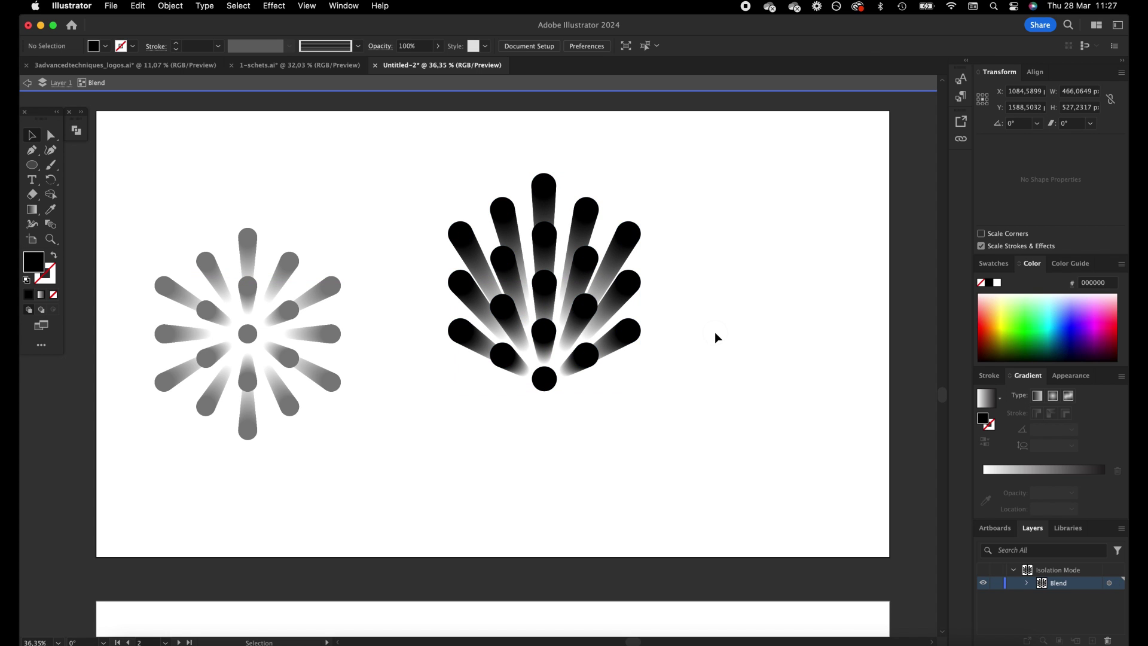
{"action": "double_click", "coordinate": [714, 333]}
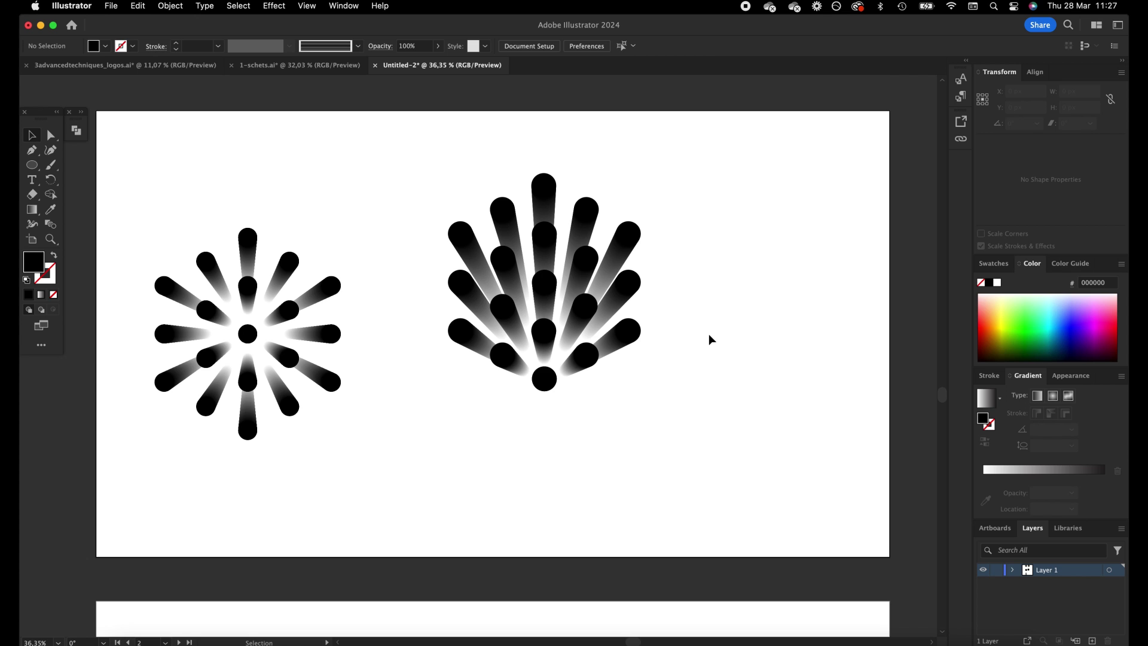
{"action": "key", "text": "a"}
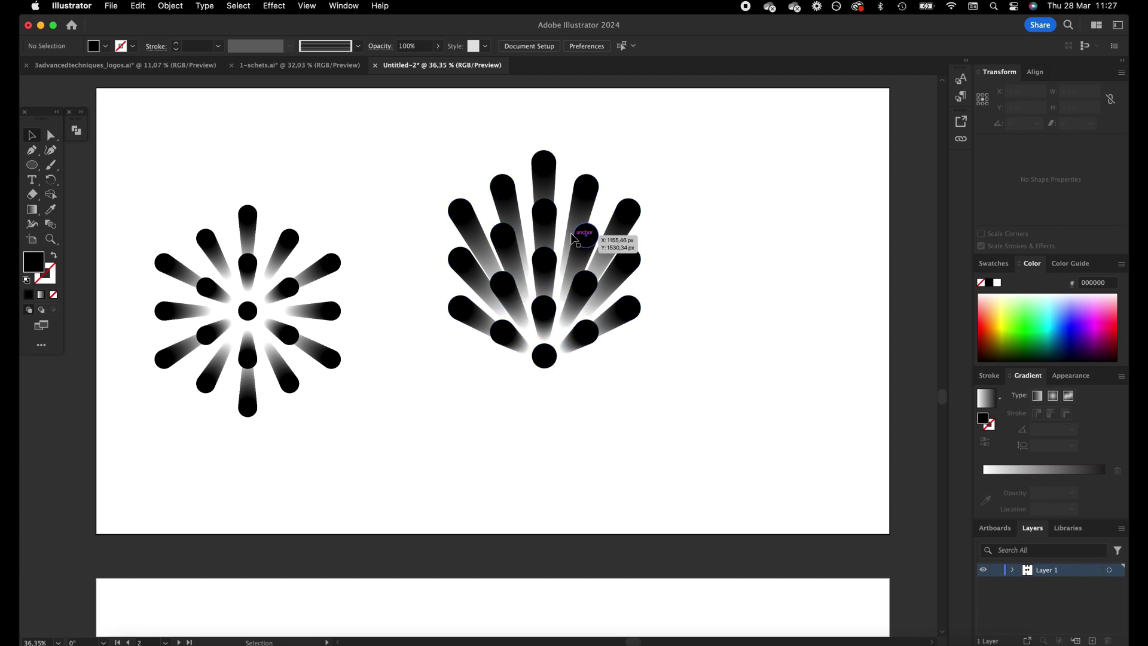
Undo the upward move of the large black dots and leave the blend's isolation
{"action": "key", "text": "super+z"}
{"action": "key", "text": "super+z"}
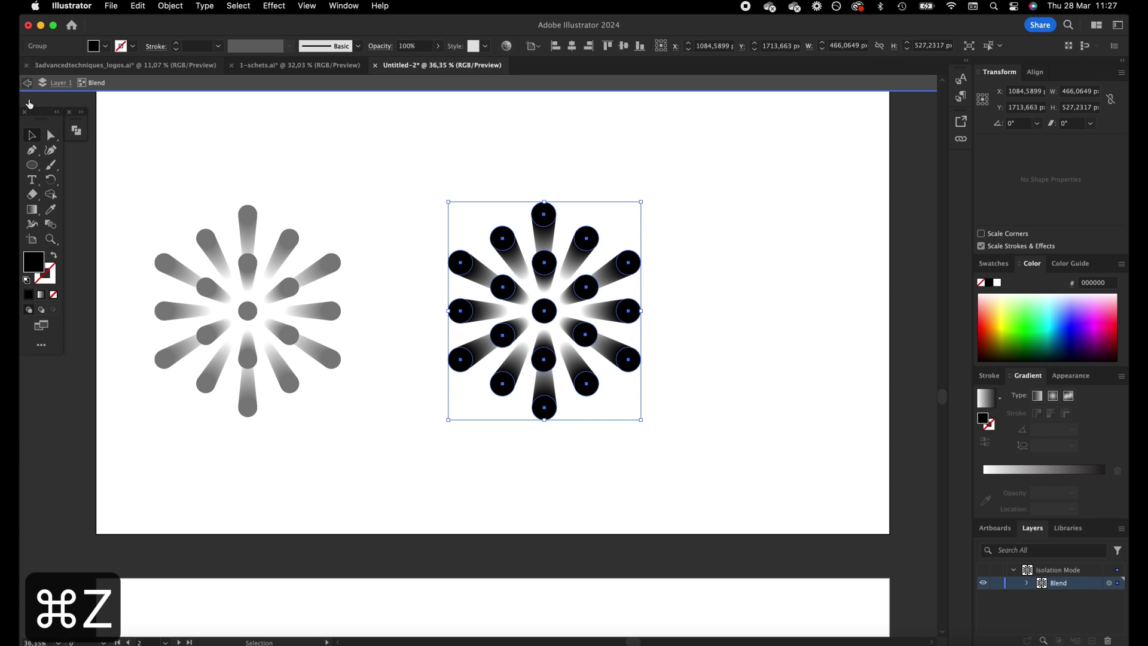
{"action": "left_click", "coordinate": [365, 132]}
{"action": "double_click", "coordinate": [404, 149]}
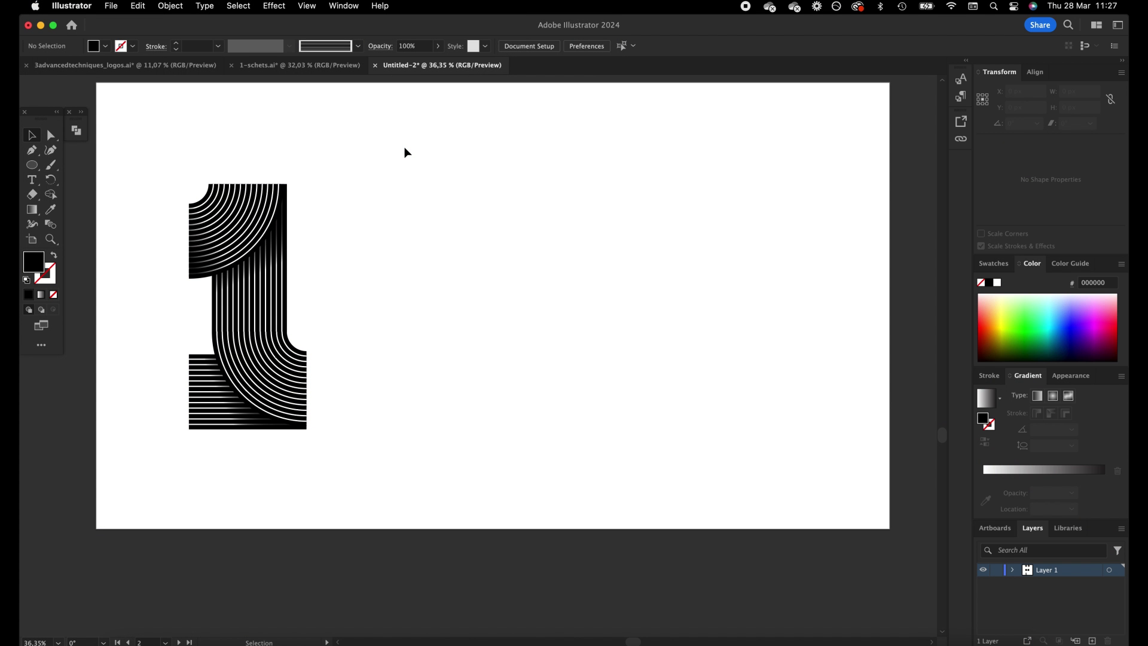
Draw a tall black rectangle of about 40 by 439 px beside the striped number 1 on the third artboard
{"action": "key", "text": "space"}
{"action": "left_click_drag", "start_coordinate": [258, 165], "coordinate": [268, 194]}
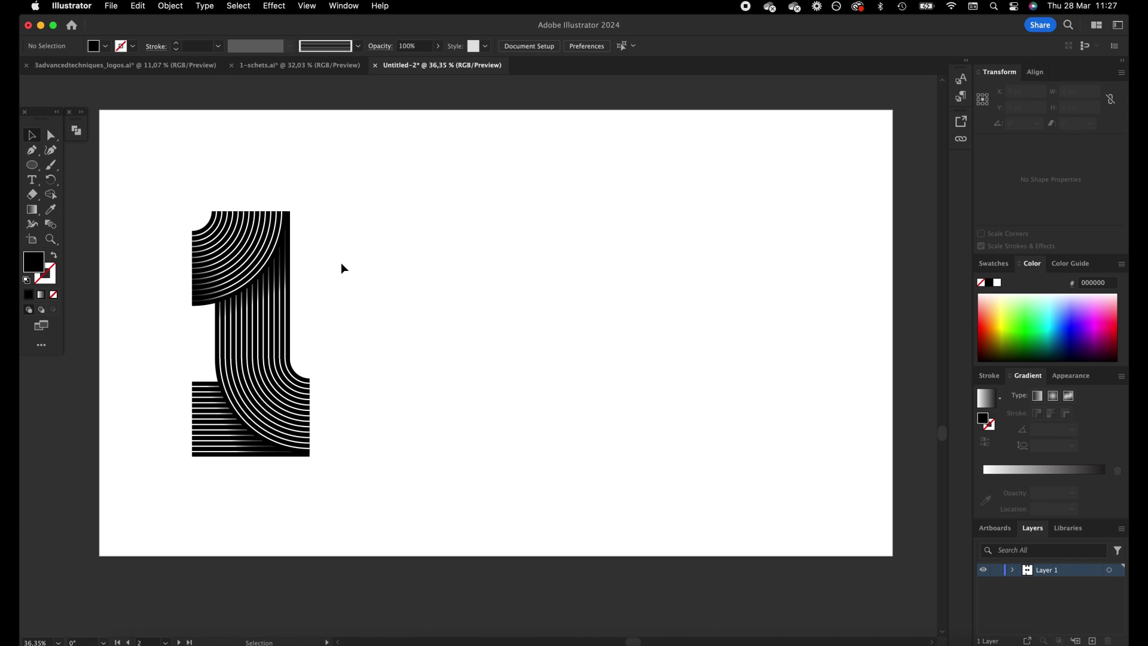
{"action": "left_click_drag", "start_coordinate": [34, 169], "coordinate": [73, 164]}
{"action": "left_click_drag", "start_coordinate": [432, 211], "coordinate": [448, 393]}
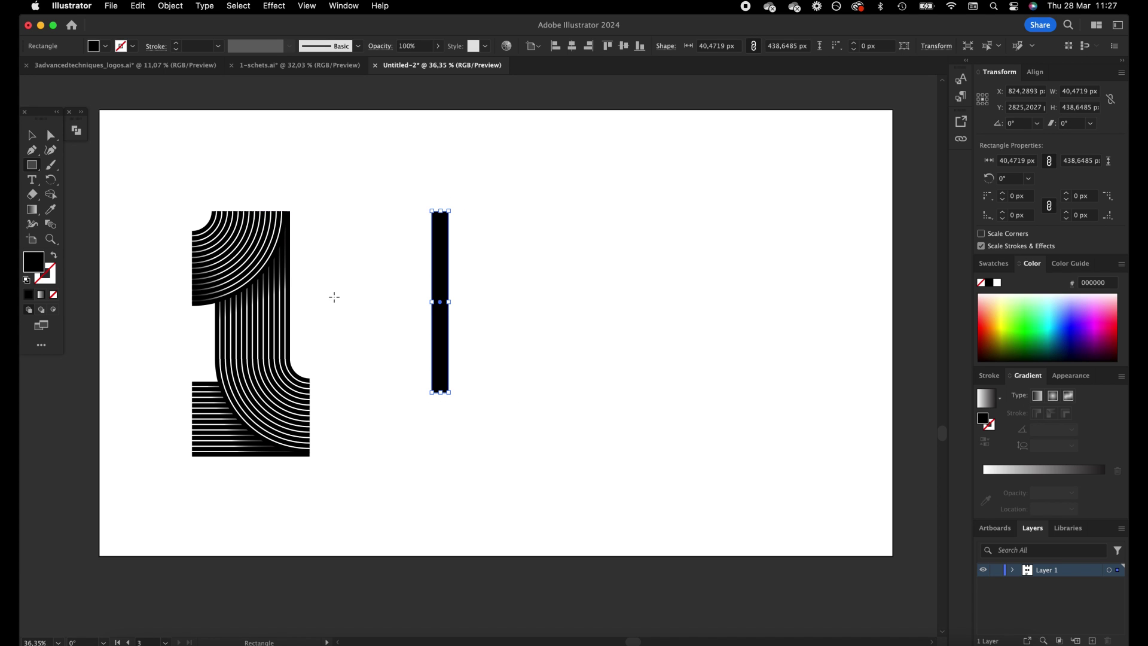
{"action": "key", "text": "v"}
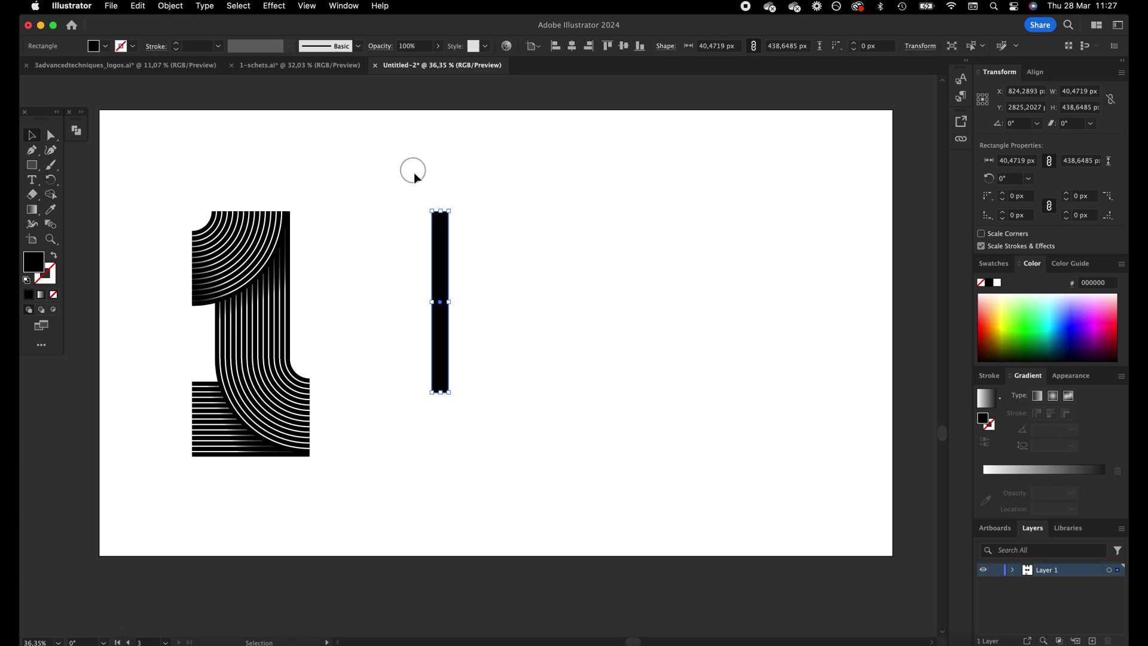
{"action": "left_click", "coordinate": [414, 172]}
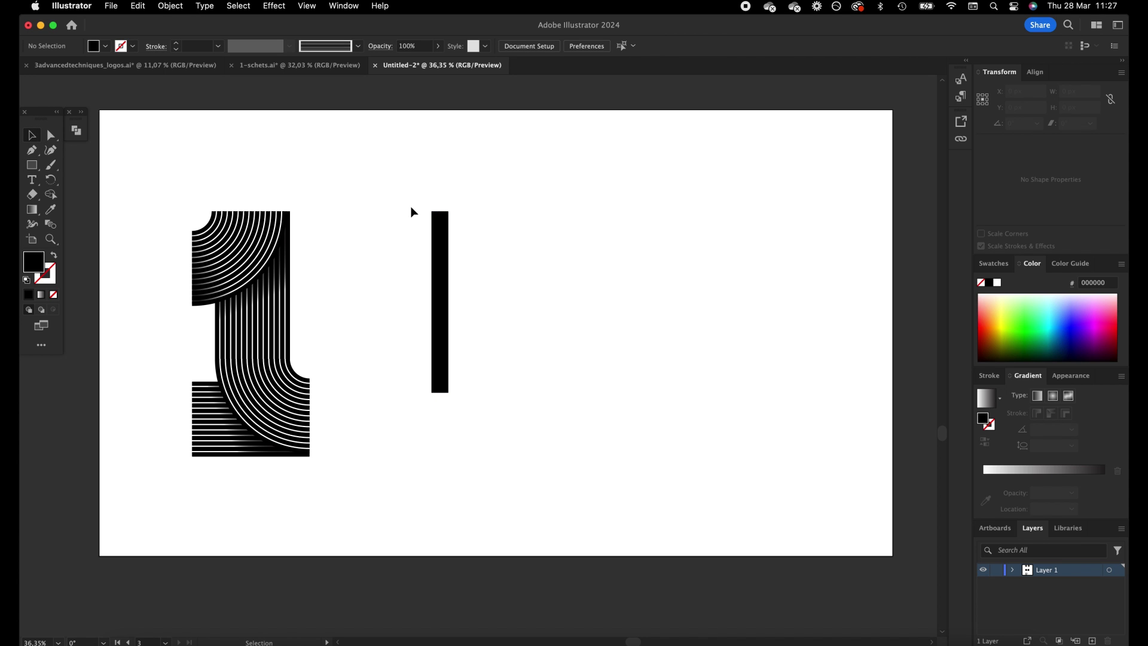
Duplicate the black rectangle flush against its right edge, narrow the duplicate to about 20 px wide, and fill it white
{"action": "left_click", "coordinate": [441, 236]}
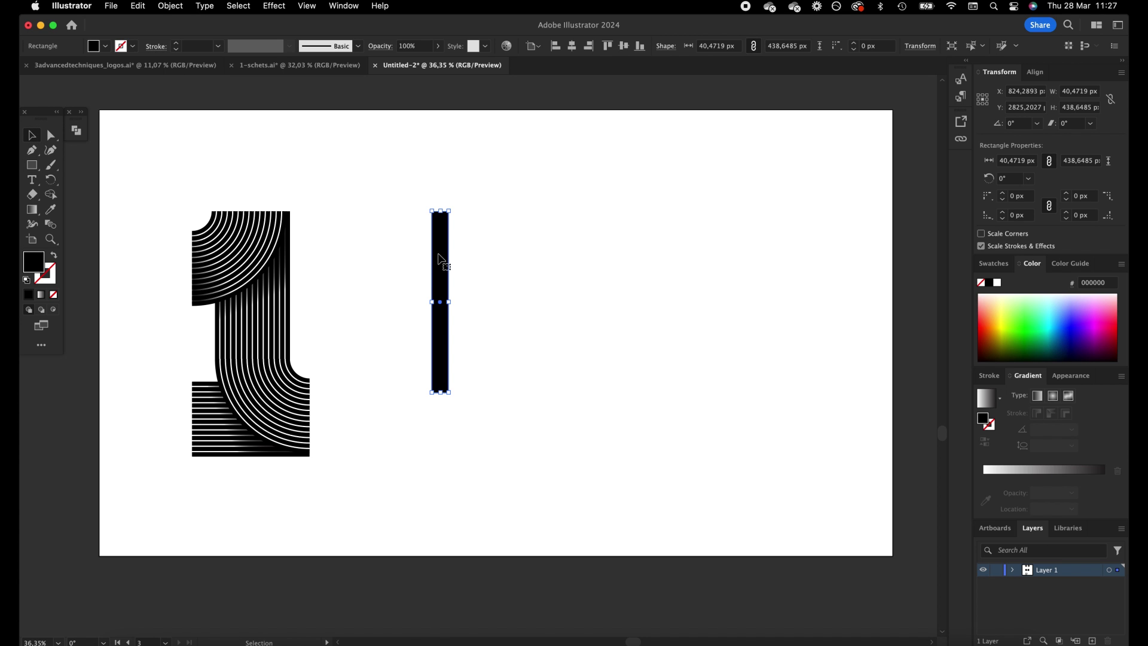
{"action": "left_click_drag", "start_coordinate": [436, 254], "coordinate": [458, 303]}
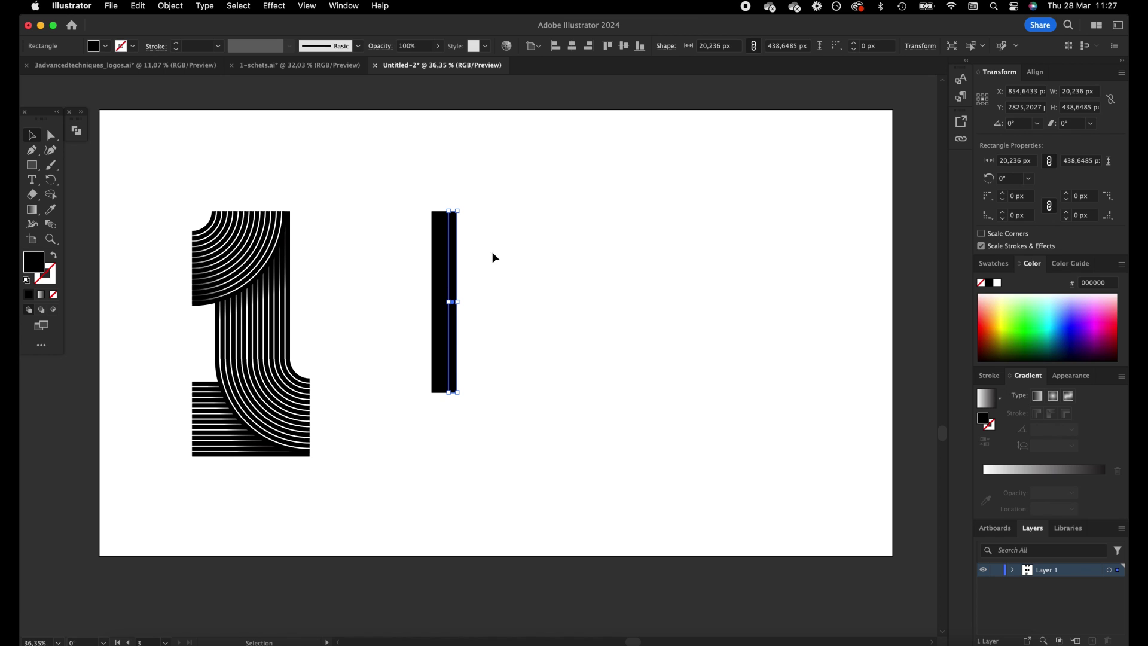
{"action": "left_click", "coordinate": [998, 283]}
Duplicate the black-and-white stripe pair repeatedly edge to edge until there are seven pairs, and delete the last white stripe
{"action": "left_click_drag", "start_coordinate": [565, 182], "coordinate": [386, 304]}
{"action": "key", "text": "cmd+z"}
{"action": "left_click_drag", "start_coordinate": [445, 257], "coordinate": [470, 257]}
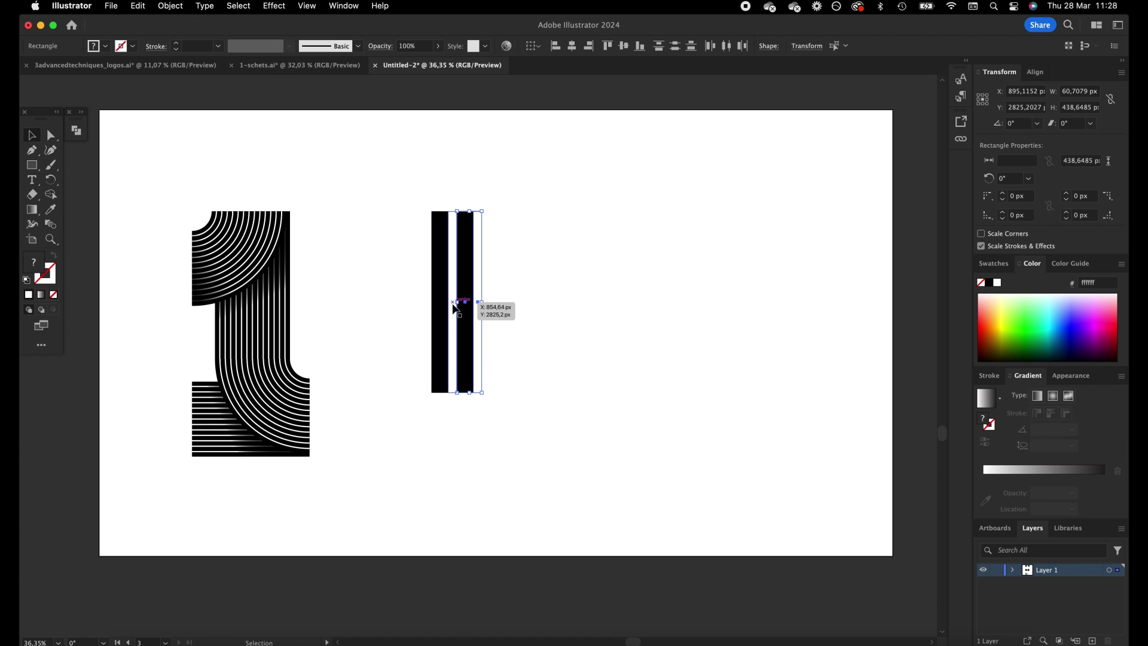
{"action": "key", "text": "super+d"}
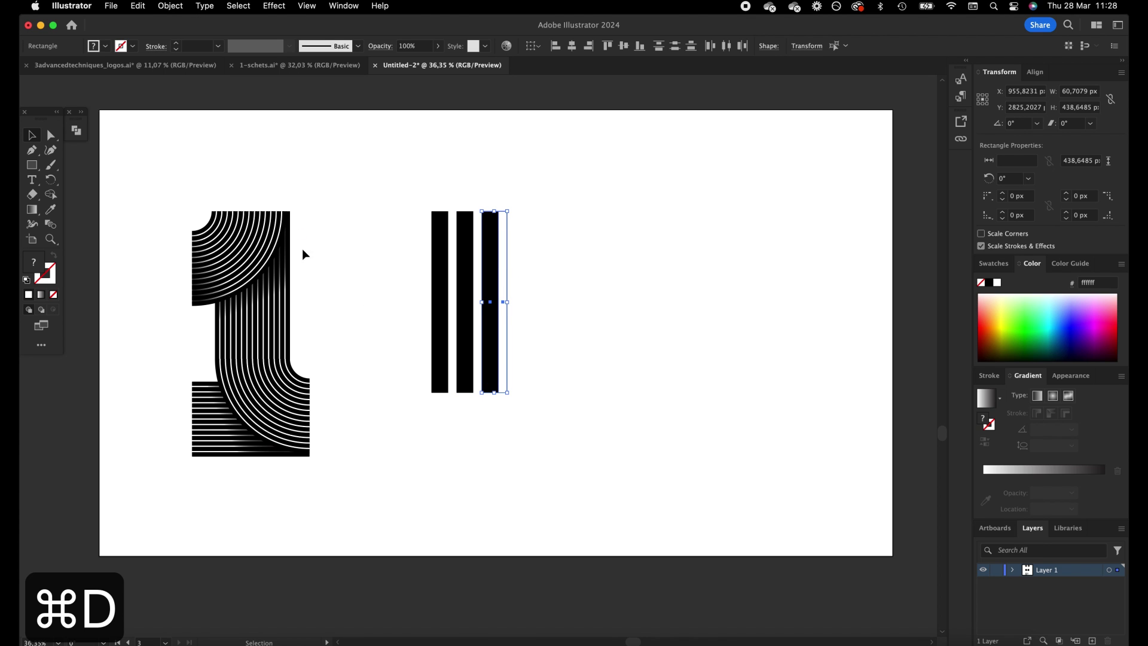
{"action": "key", "text": "super+d"}
{"action": "key", "text": "super+d"}
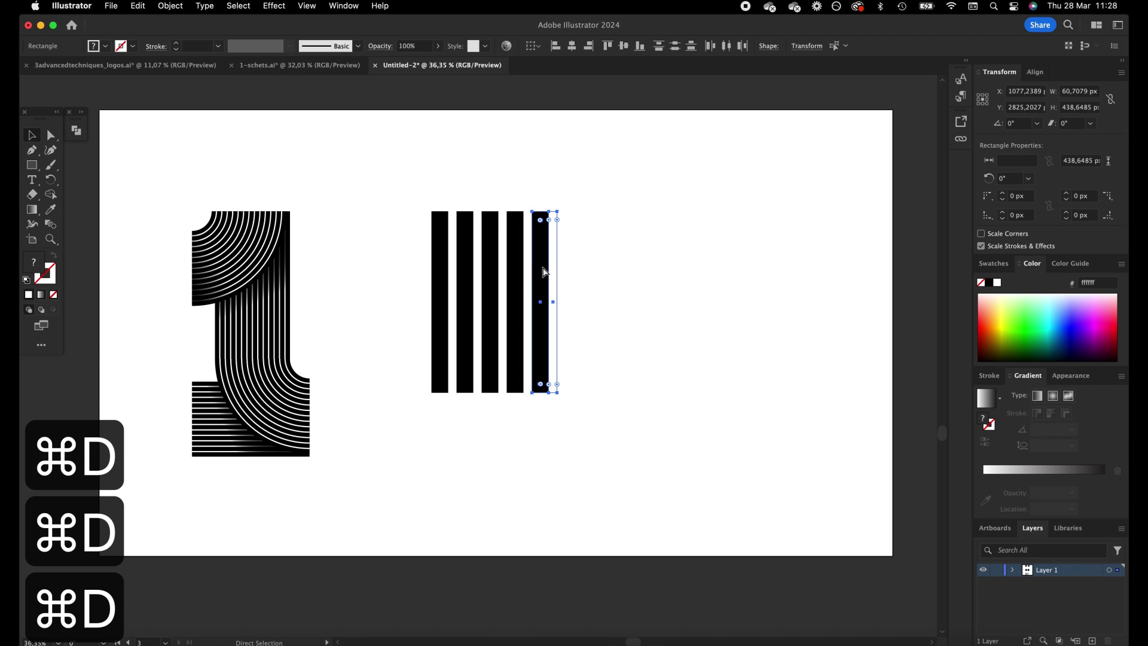
{"action": "key", "text": "super+d"}
{"action": "key", "text": "super+d"}
{"action": "key", "text": "super+d"}
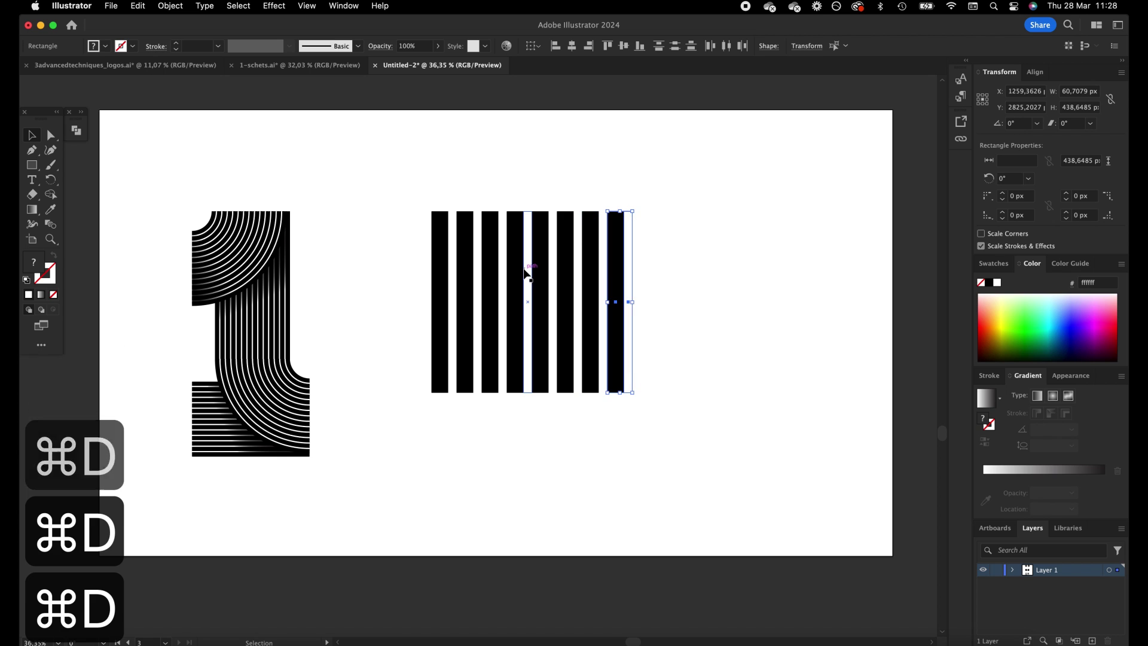
{"action": "key", "text": "super+z"}
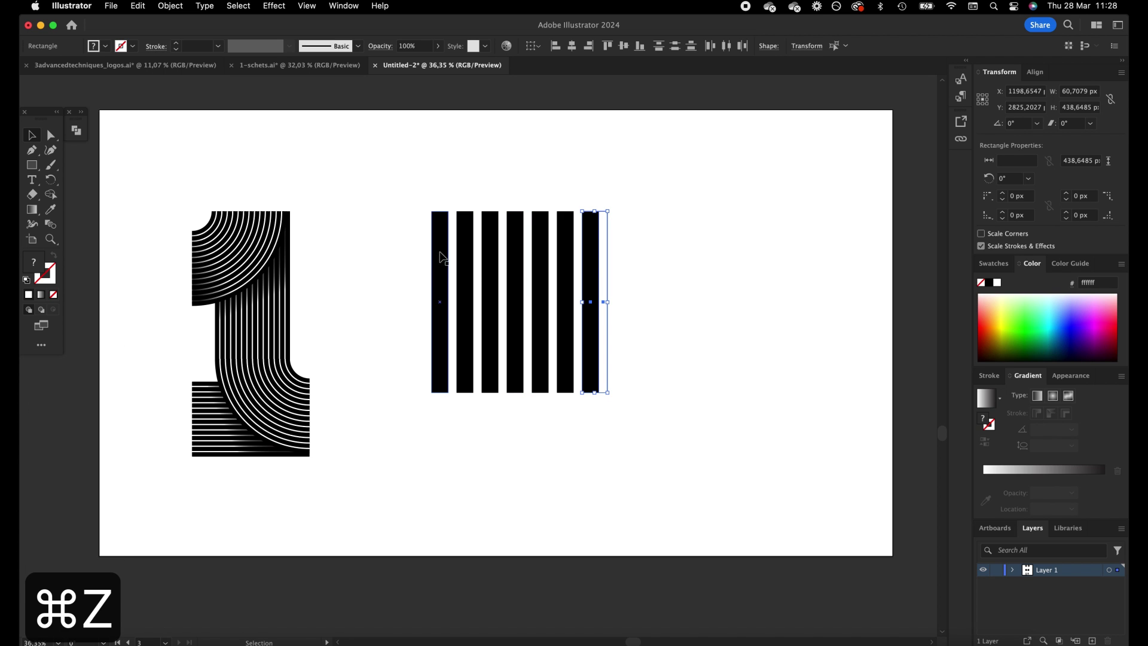
{"action": "left_click_drag", "start_coordinate": [642, 195], "coordinate": [604, 245]}
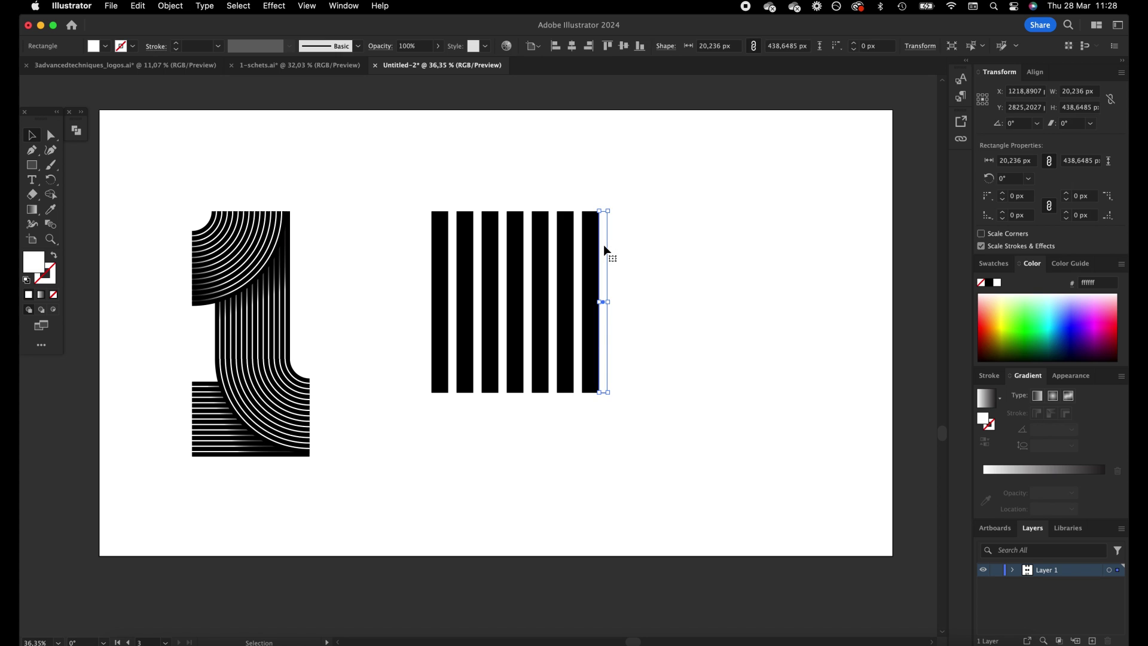
{"action": "key", "text": "BackSpace"}
Define the seven black and white stripe pairs as a new art brush with default options, and delete the original stripes from the artboard
{"action": "left_click_drag", "start_coordinate": [310, 170], "coordinate": [393, 192]}
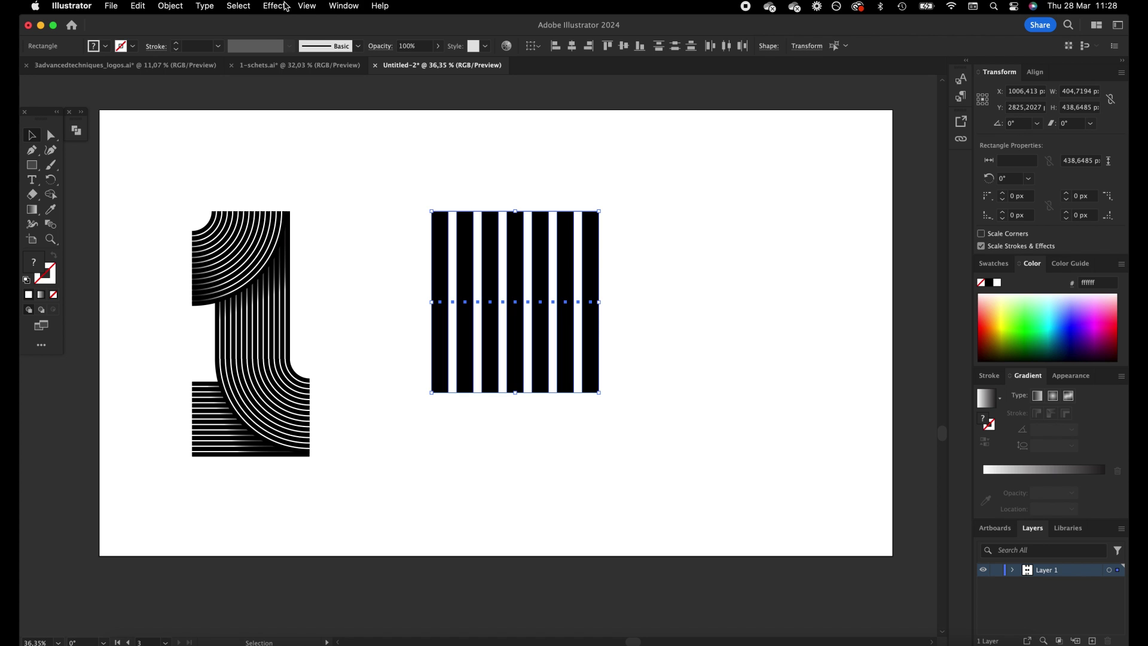
{"action": "left_click", "coordinate": [343, 6]}
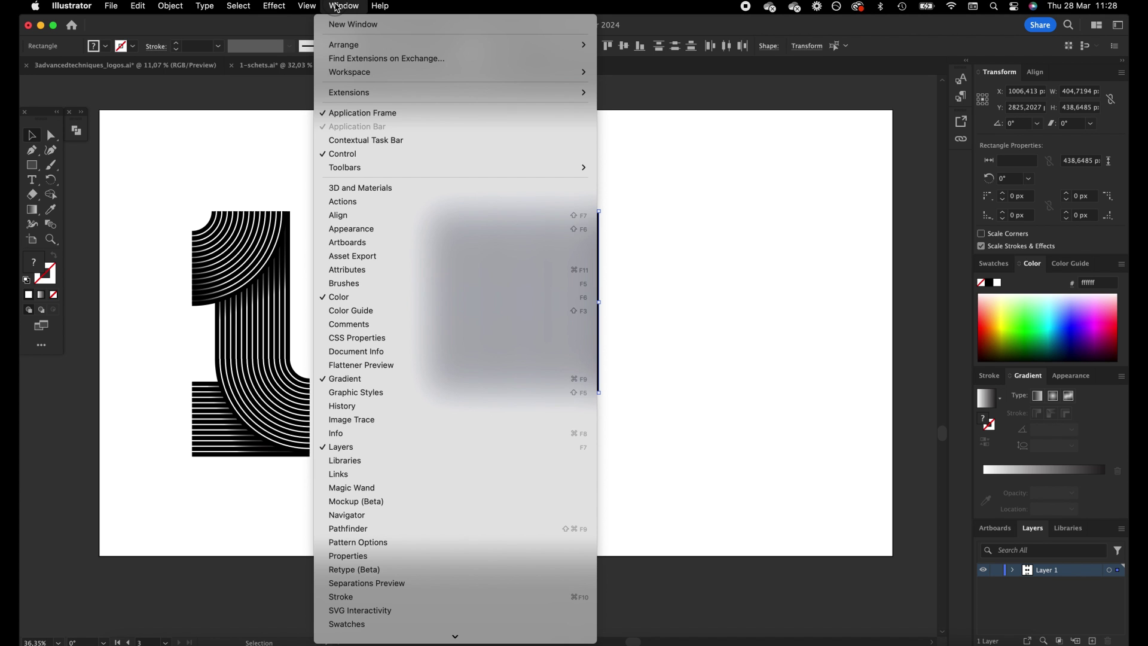
{"action": "left_click", "coordinate": [379, 284]}
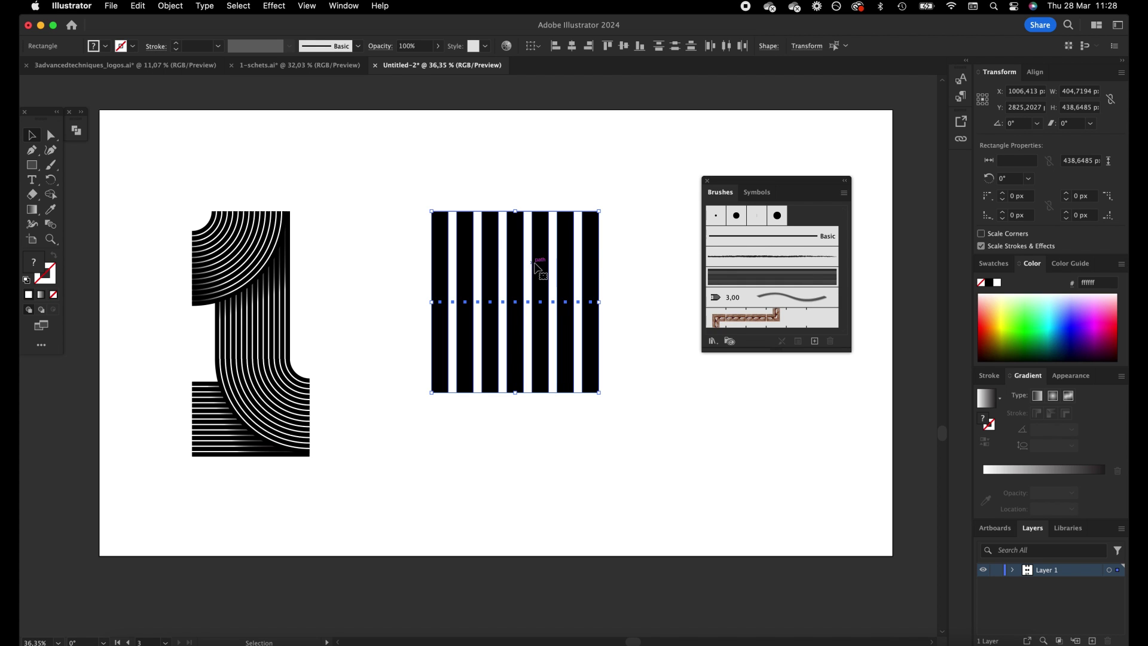
{"action": "mouse_move", "coordinate": [554, 264]}
{"action": "left_mouse_down"}
{"action": "mouse_move", "coordinate": [810, 338]}
{"action": "mouse_move", "coordinate": [843, 330]}
{"action": "left_mouse_up"}
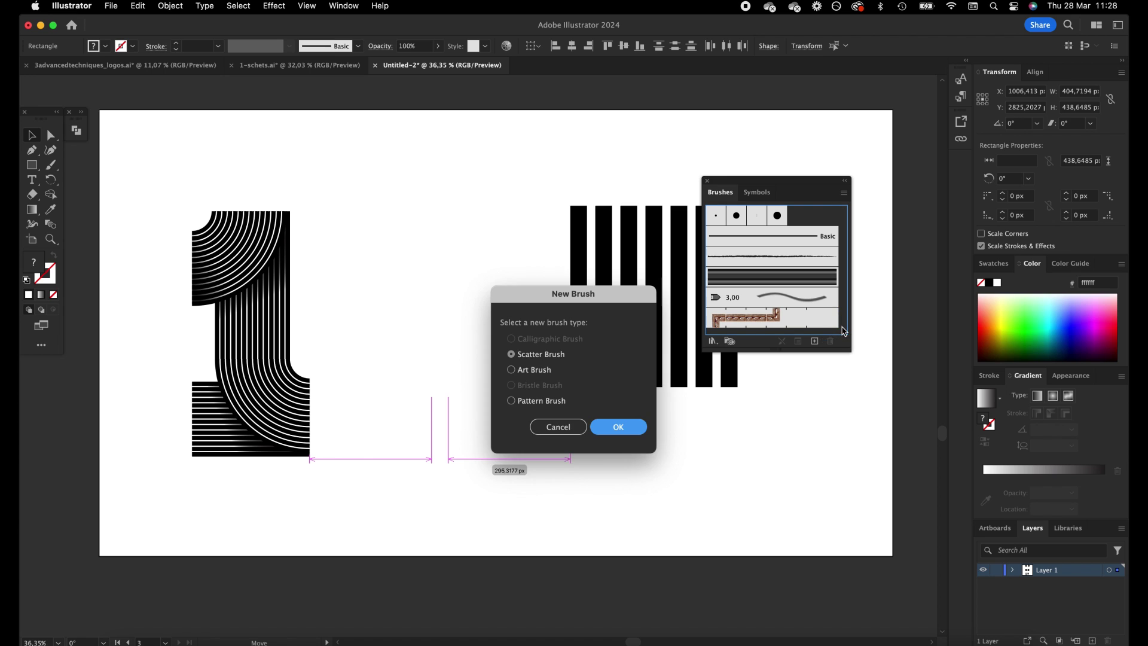
{"action": "left_click", "coordinate": [538, 372]}
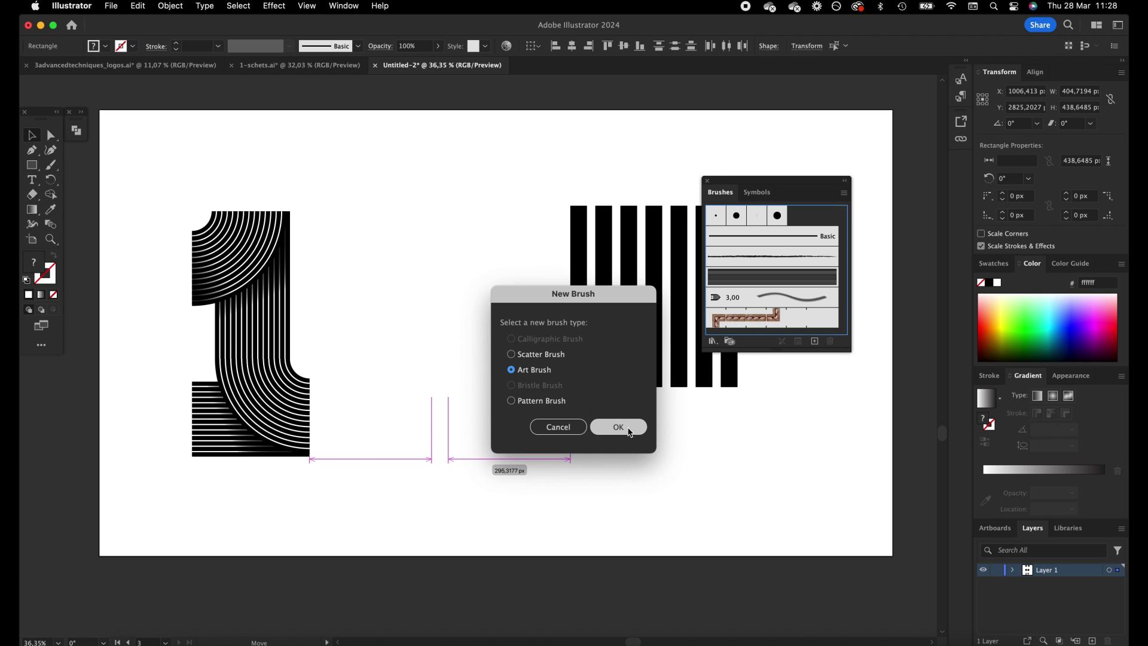
{"action": "left_click", "coordinate": [627, 427]}
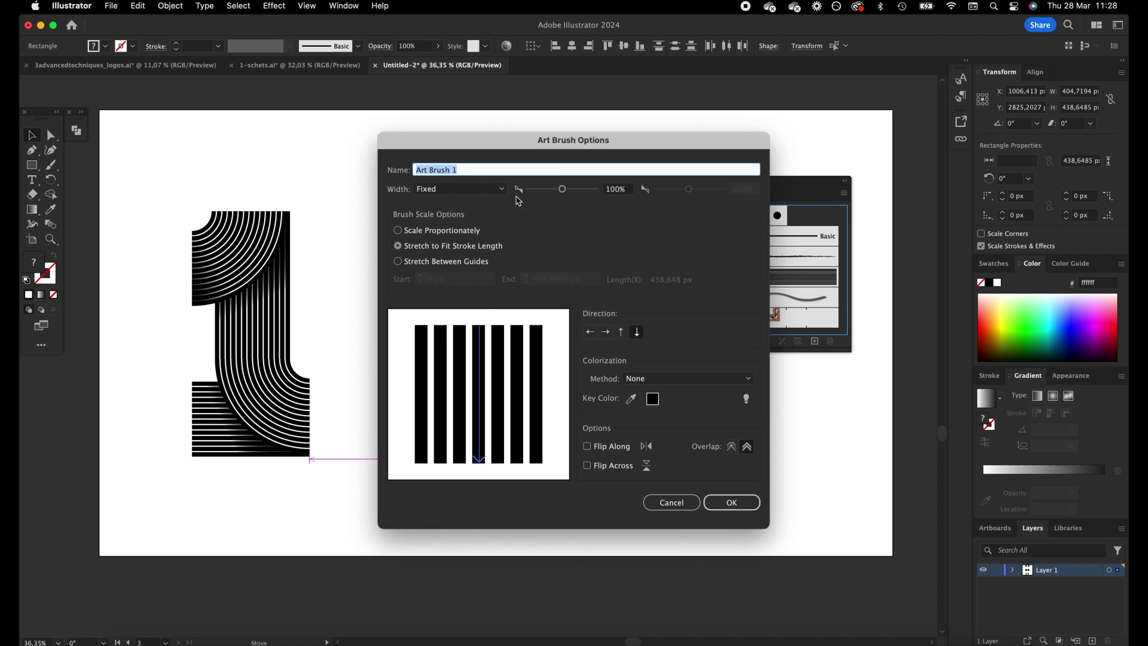
{"action": "left_click", "coordinate": [733, 503]}
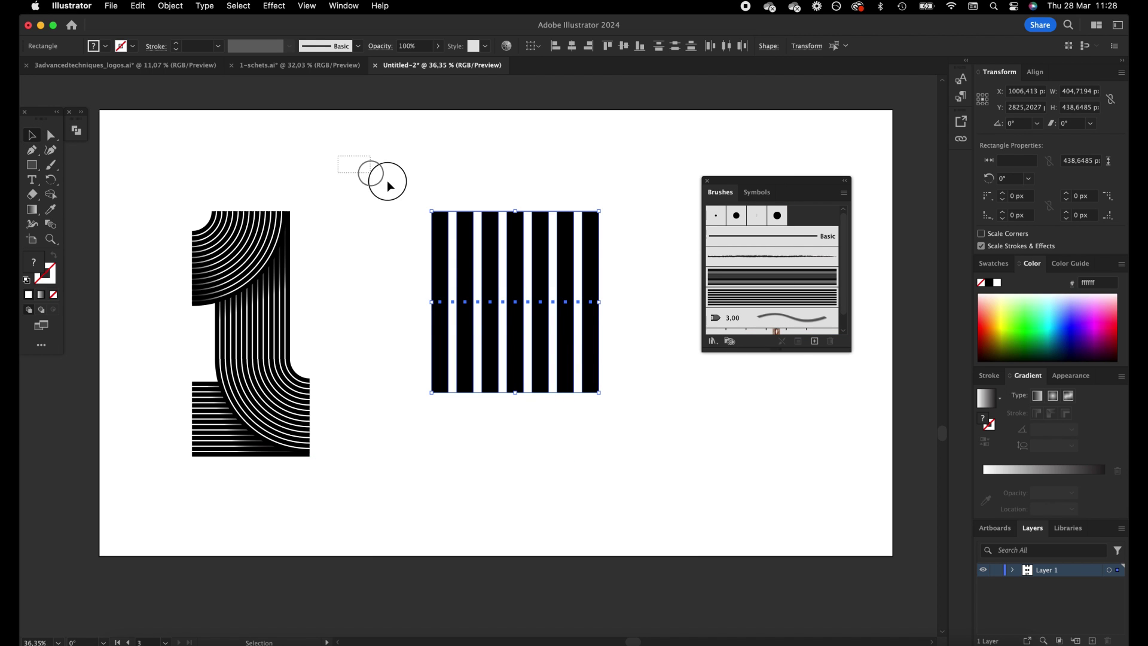
{"action": "key", "text": "BackSpace"}
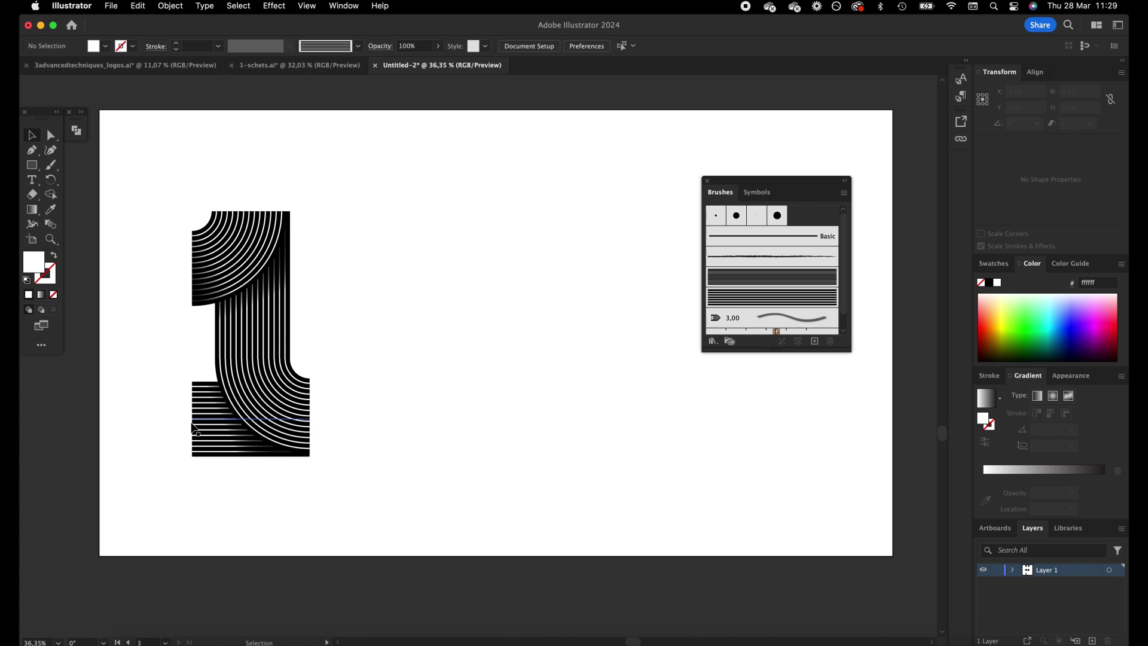
Draw a circle about 323 px in diameter beside the striped number 1, with a black stroke and no fill
{"action": "left_click_drag", "start_coordinate": [30, 162], "coordinate": [98, 178]}
{"action": "left_click_drag", "start_coordinate": [473, 214], "coordinate": [541, 148]}
{"action": "key", "text": "x"}
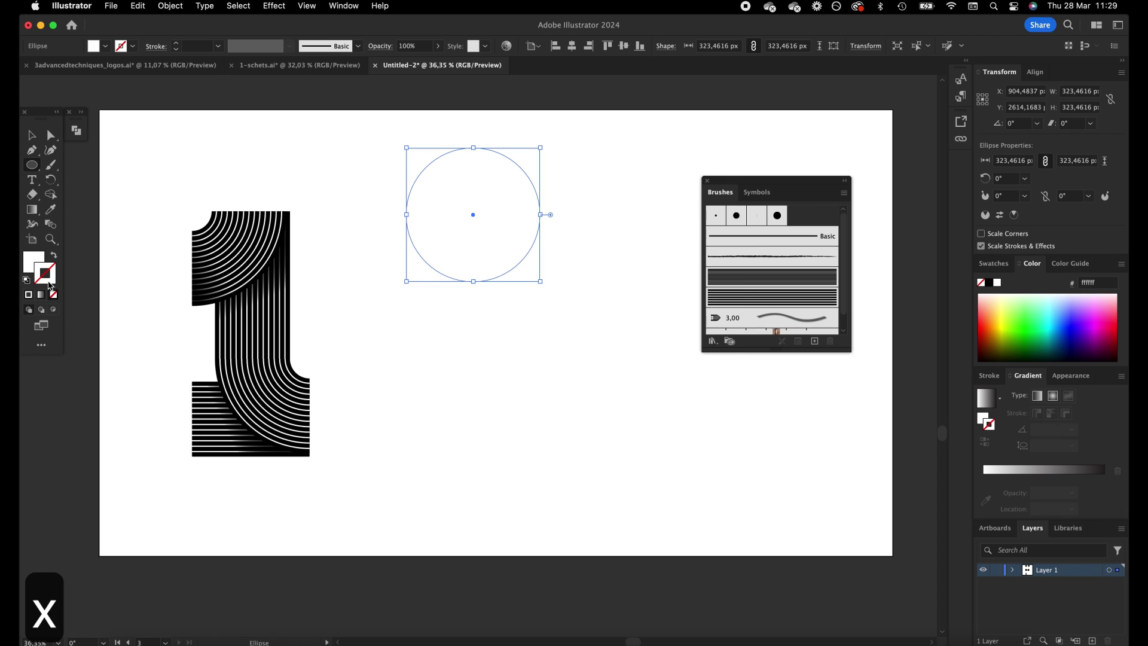
{"action": "double_click", "coordinate": [50, 283]}
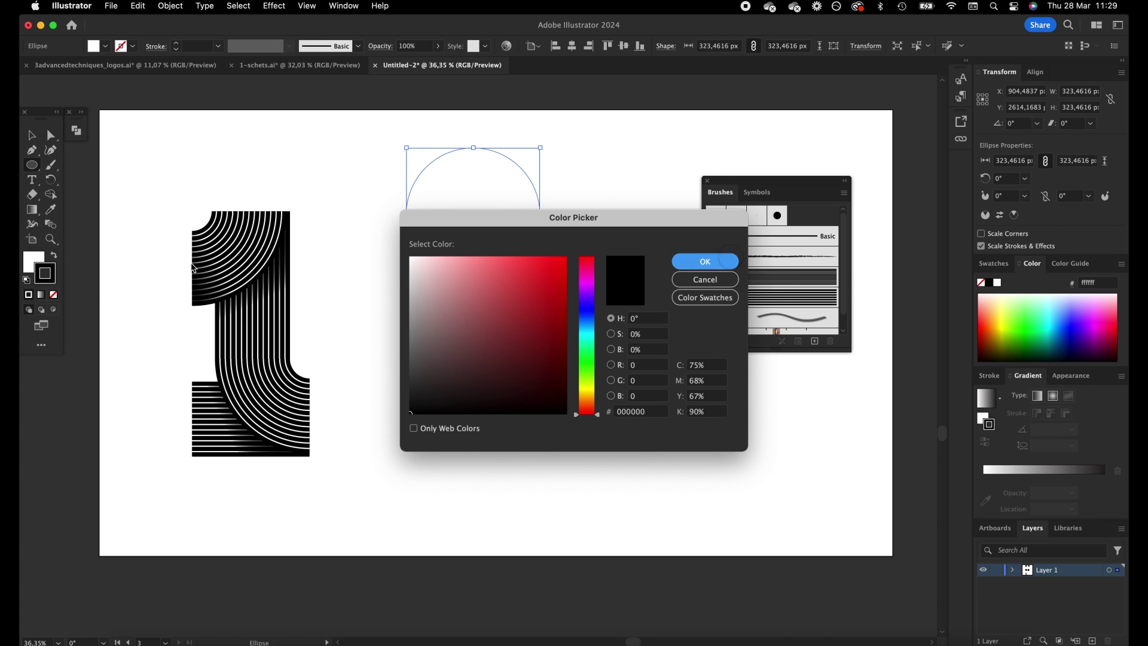
{"action": "left_click", "coordinate": [708, 262]}
{"action": "double_click", "coordinate": [45, 271]}
{"action": "left_click", "coordinate": [410, 413]}
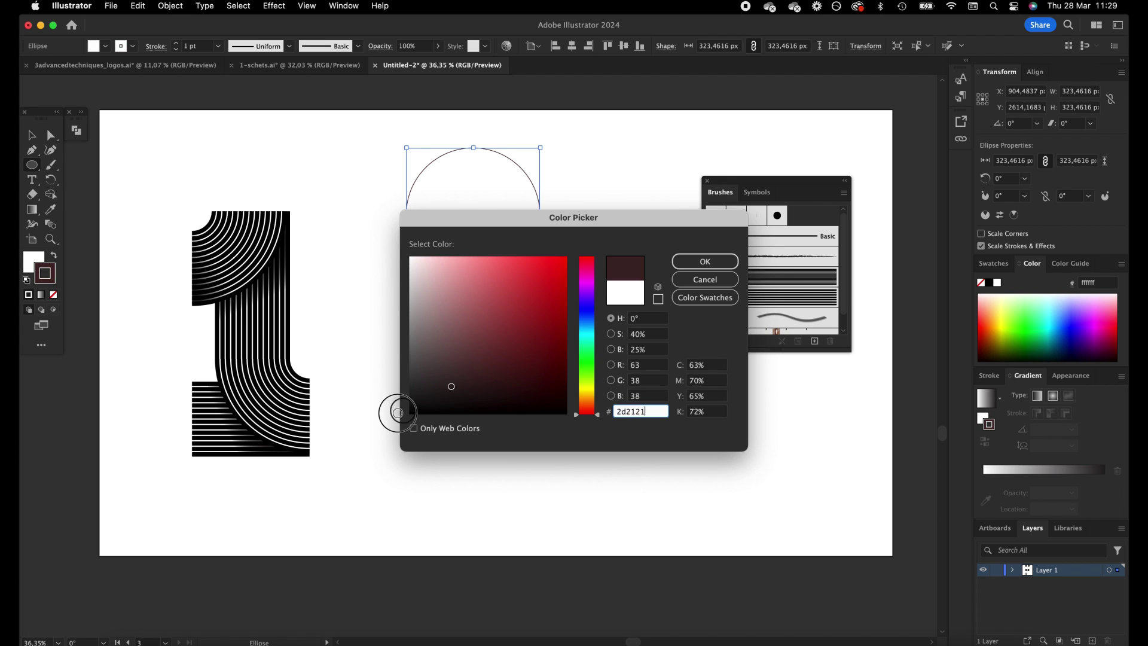
{"action": "left_click", "coordinate": [706, 263]}
{"action": "left_click", "coordinate": [36, 258]}
{"action": "left_click", "coordinate": [54, 296]}
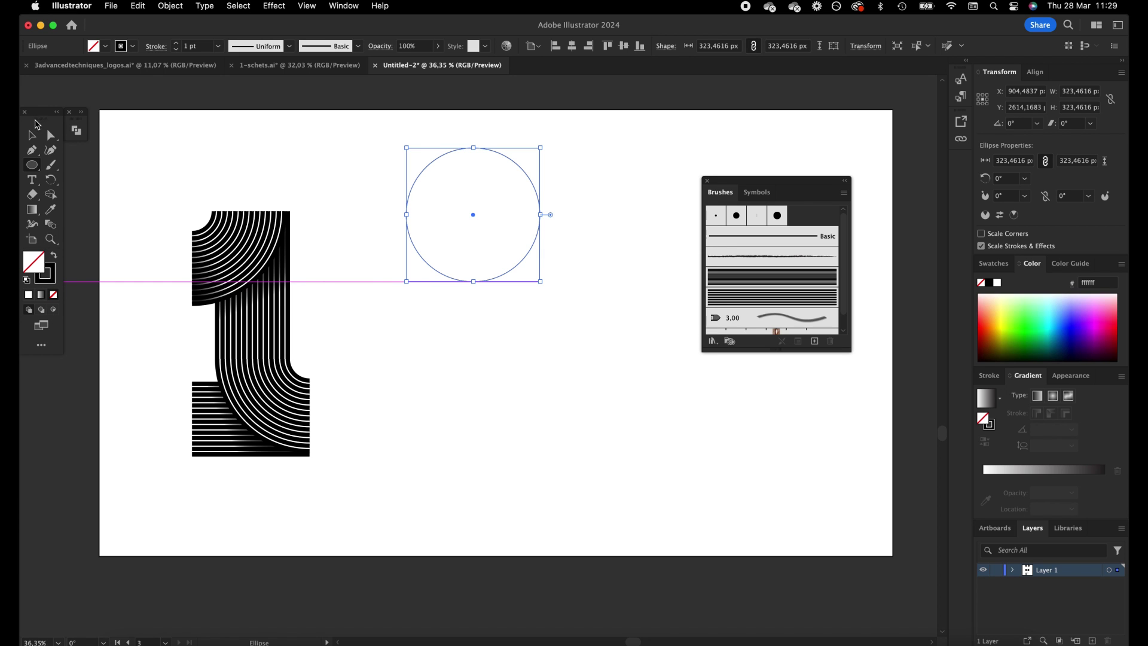
Delete the circle's upper and left anchor points to leave its lower-right quarter arc, and shift the arc about 170 px left
{"action": "left_click", "coordinate": [53, 136]}
{"action": "left_click_drag", "start_coordinate": [344, 122], "coordinate": [500, 227]}
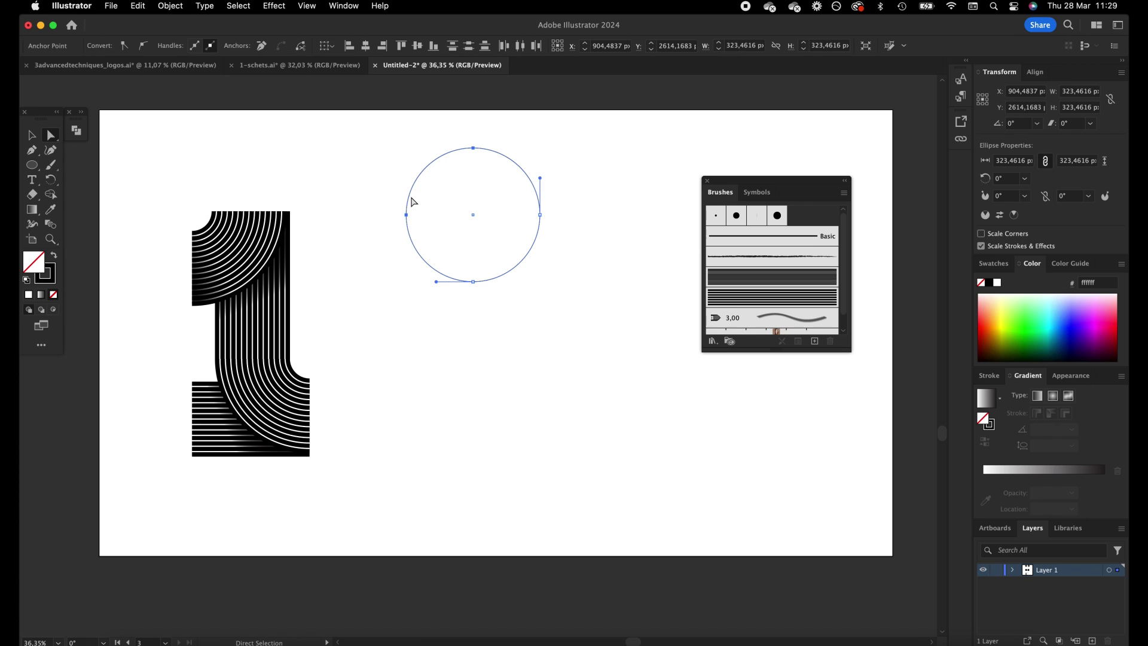
{"action": "key", "text": "BackSpace"}
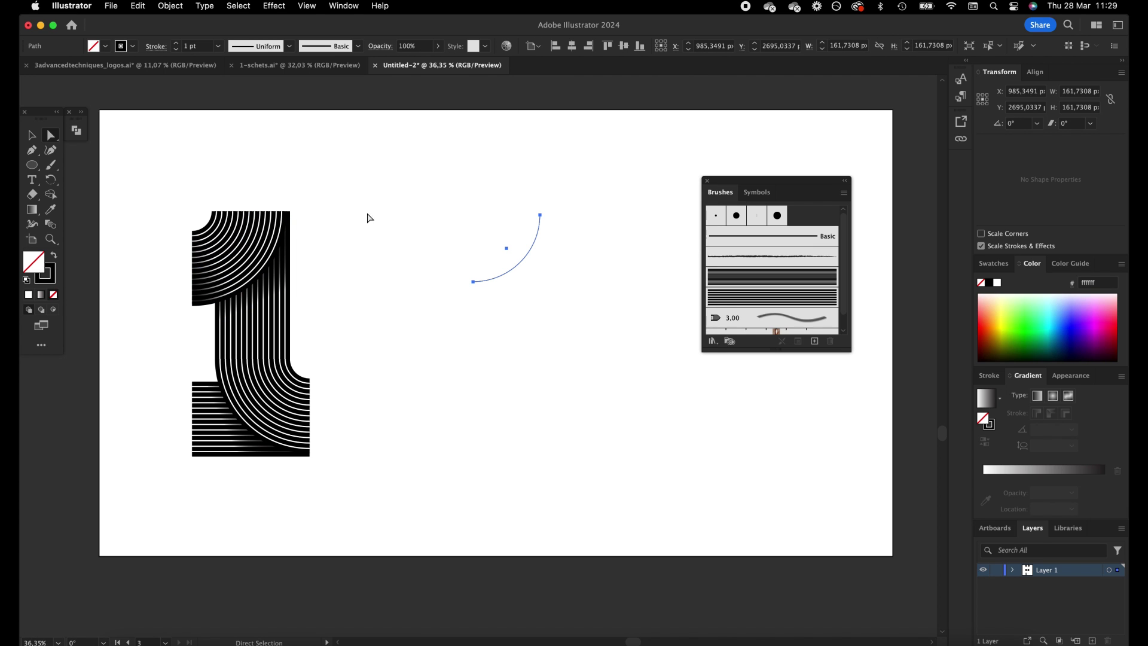
{"action": "left_click", "coordinate": [32, 136]}
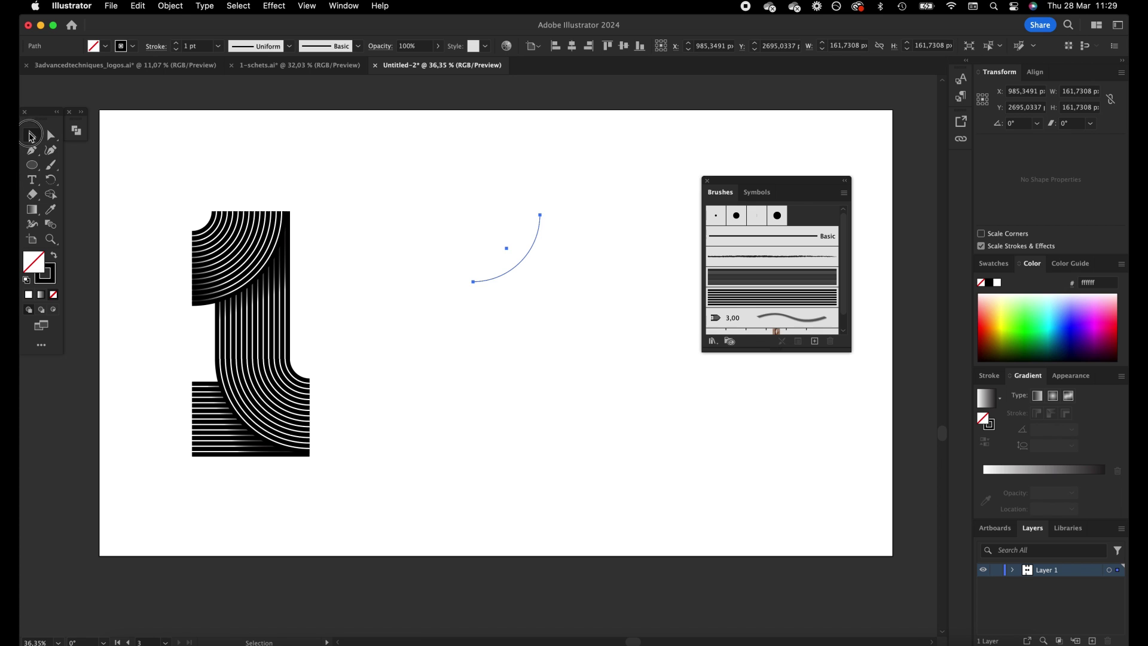
{"action": "left_click", "coordinate": [527, 289]}
{"action": "left_click_drag", "start_coordinate": [518, 263], "coordinate": [448, 263]}
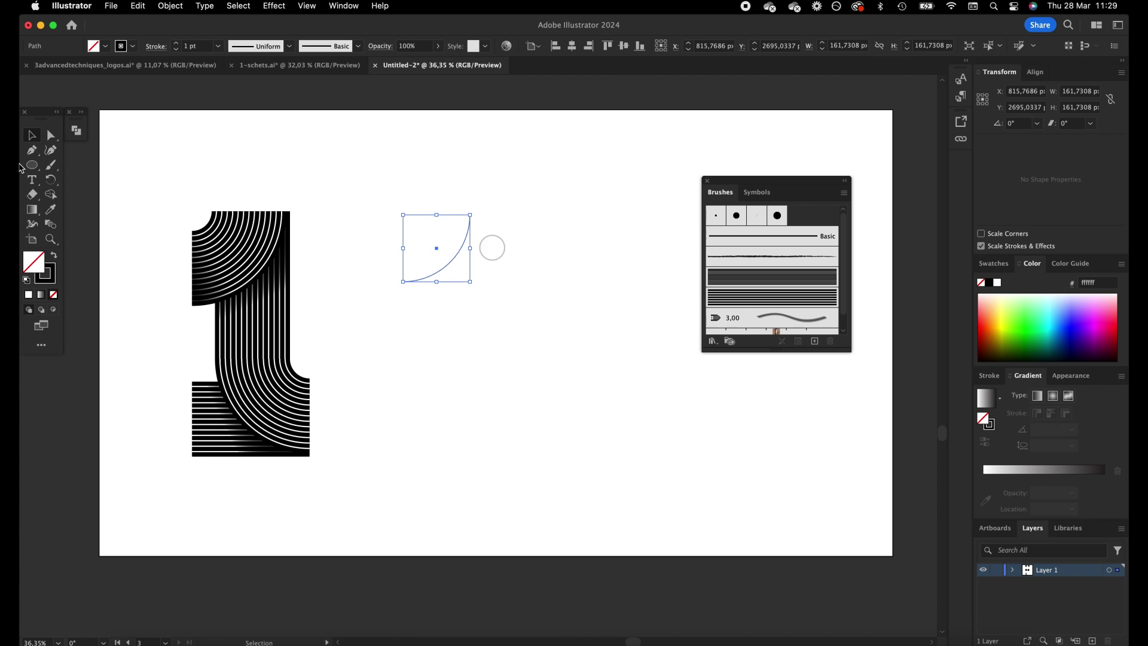
Draw a vertical line about 494 px long just right of the quarter arc, starting level with the arc's upper end
{"action": "left_click_drag", "start_coordinate": [26, 168], "coordinate": [107, 232]}
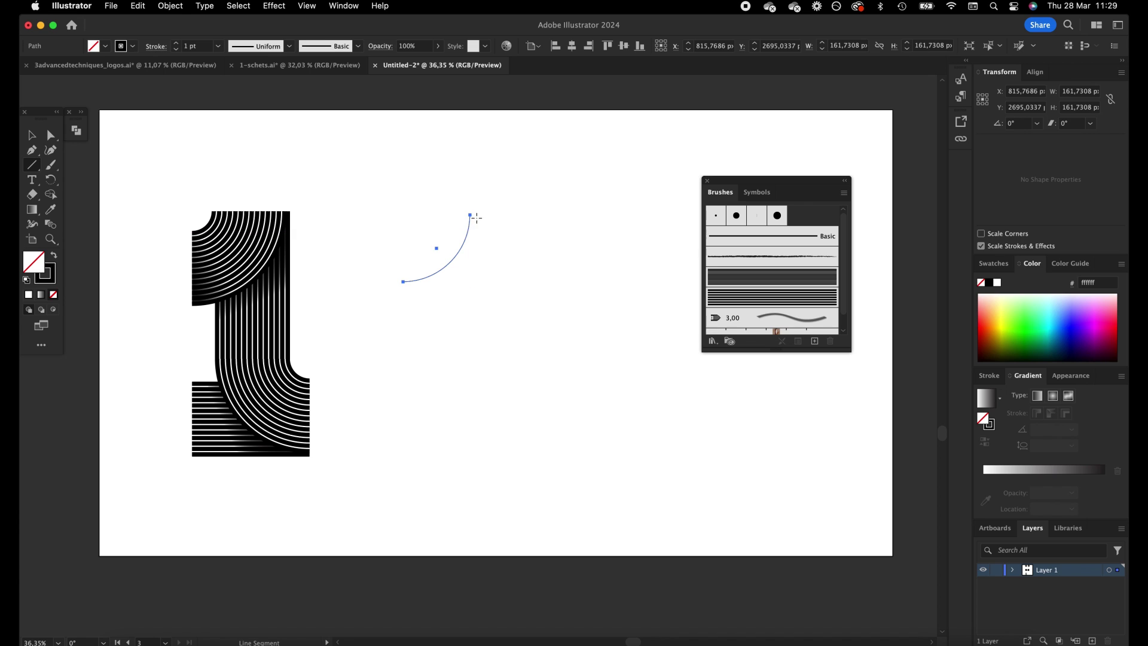
{"action": "left_click_drag", "start_coordinate": [479, 214], "coordinate": [480, 420]}
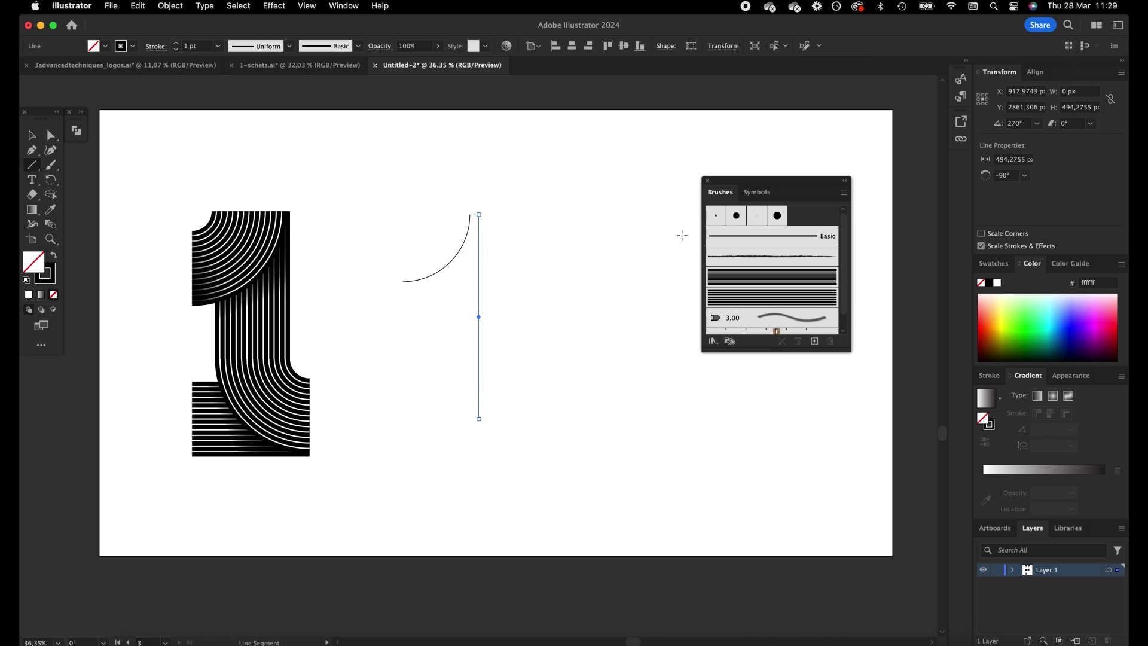
{"action": "left_click", "coordinate": [32, 135]}
{"action": "left_click", "coordinate": [448, 163]}
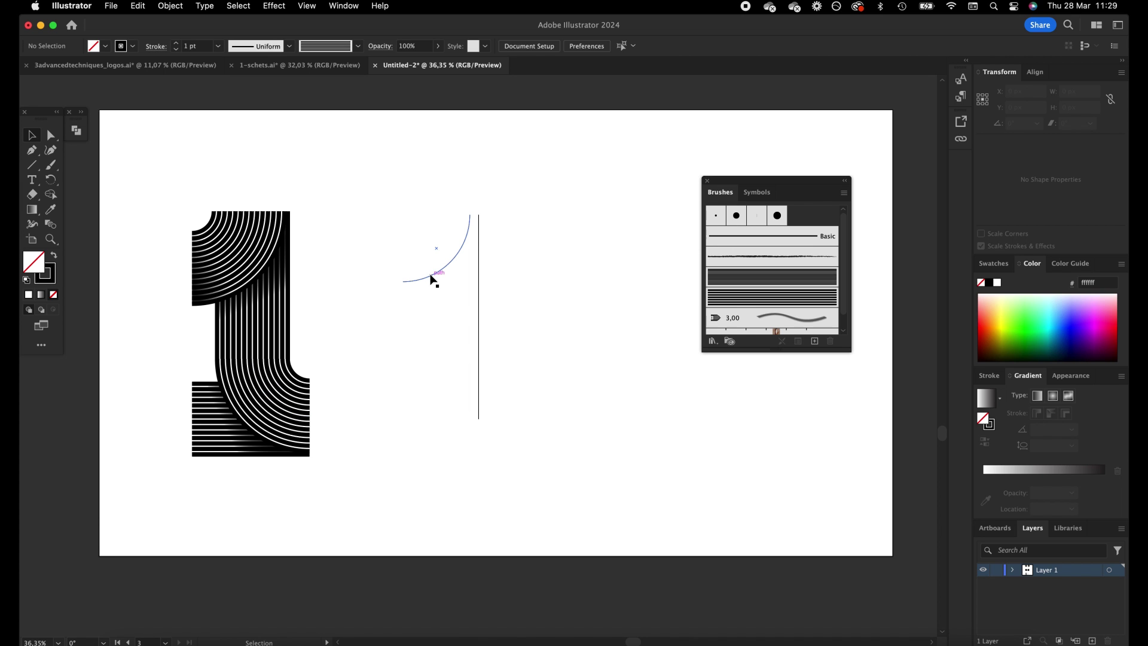
Duplicate the quarter arc straight down, level with the vertical line's lower end, and reflect the copy across the vertical axis
{"action": "key", "text": "cmd+z"}
{"action": "key", "text": "cmd+z"}
{"action": "left_click_drag", "start_coordinate": [454, 268], "coordinate": [450, 466]}
{"action": "right_click", "coordinate": [450, 466]}
{"action": "mouse_move", "coordinate": [502, 566]}
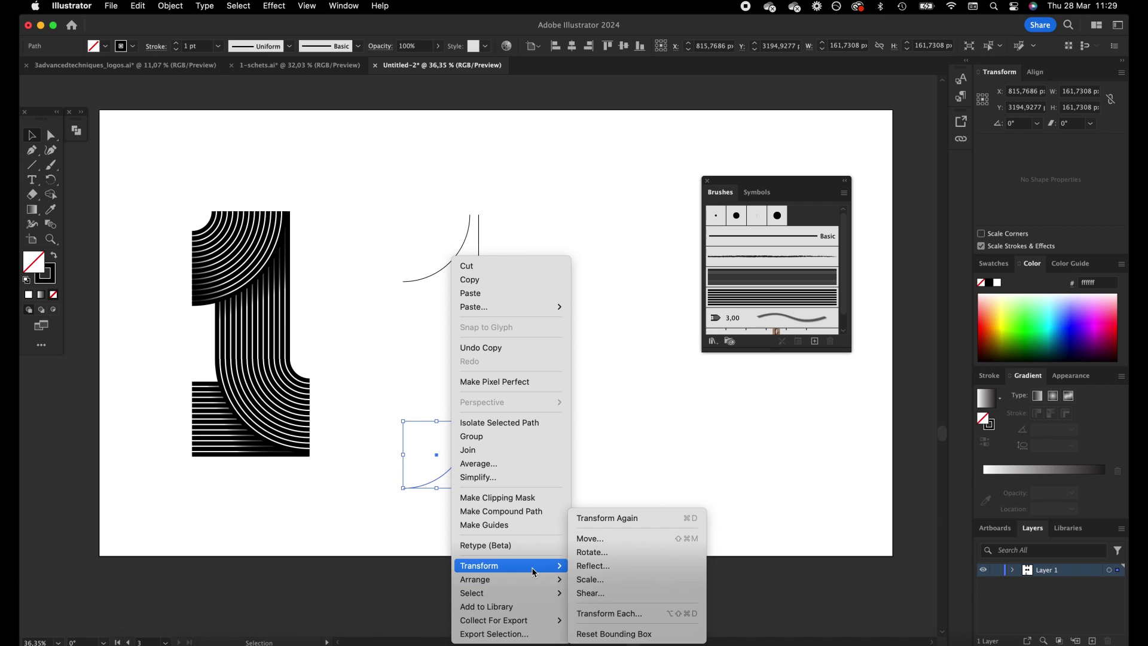
{"action": "left_click", "coordinate": [640, 568]}
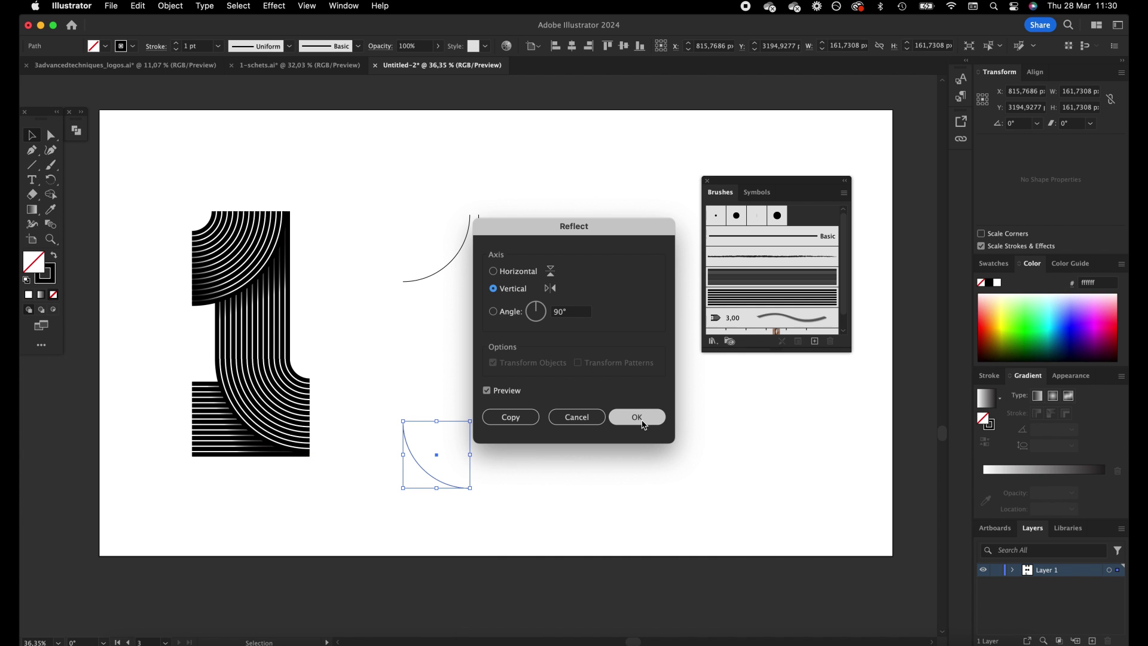
{"action": "left_click", "coordinate": [634, 416]}
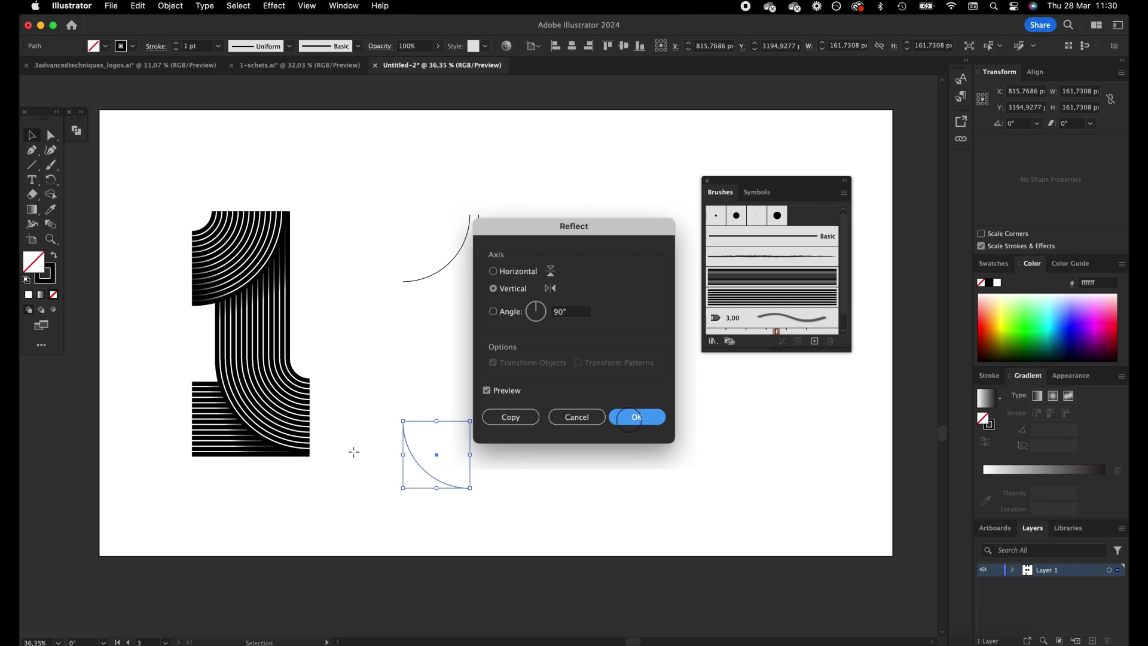
Move the reflected arc onto the lower end of the vertical line and join their touching end points into one path
{"action": "left_click_drag", "start_coordinate": [419, 461], "coordinate": [495, 455]}
{"action": "left_click", "coordinate": [513, 411]}
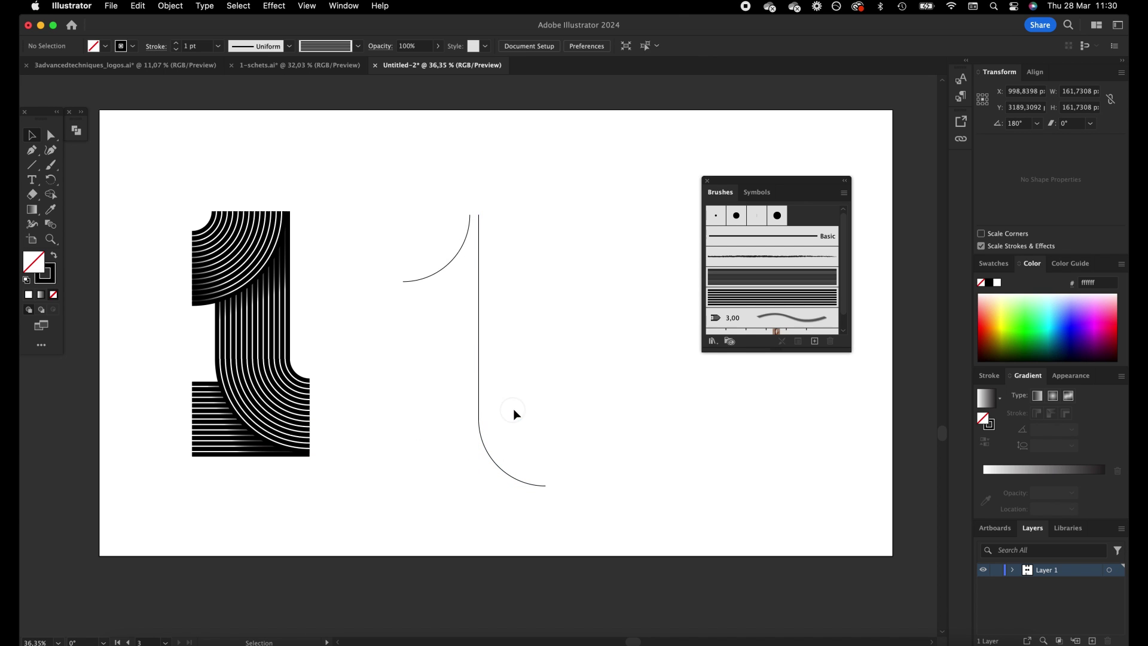
{"action": "key", "text": "a"}
{"action": "left_click_drag", "start_coordinate": [504, 367], "coordinate": [441, 436]}
{"action": "left_click", "coordinate": [526, 397]}
{"action": "left_click_drag", "start_coordinate": [525, 396], "coordinate": [464, 431]}
{"action": "left_click", "coordinate": [496, 382]}
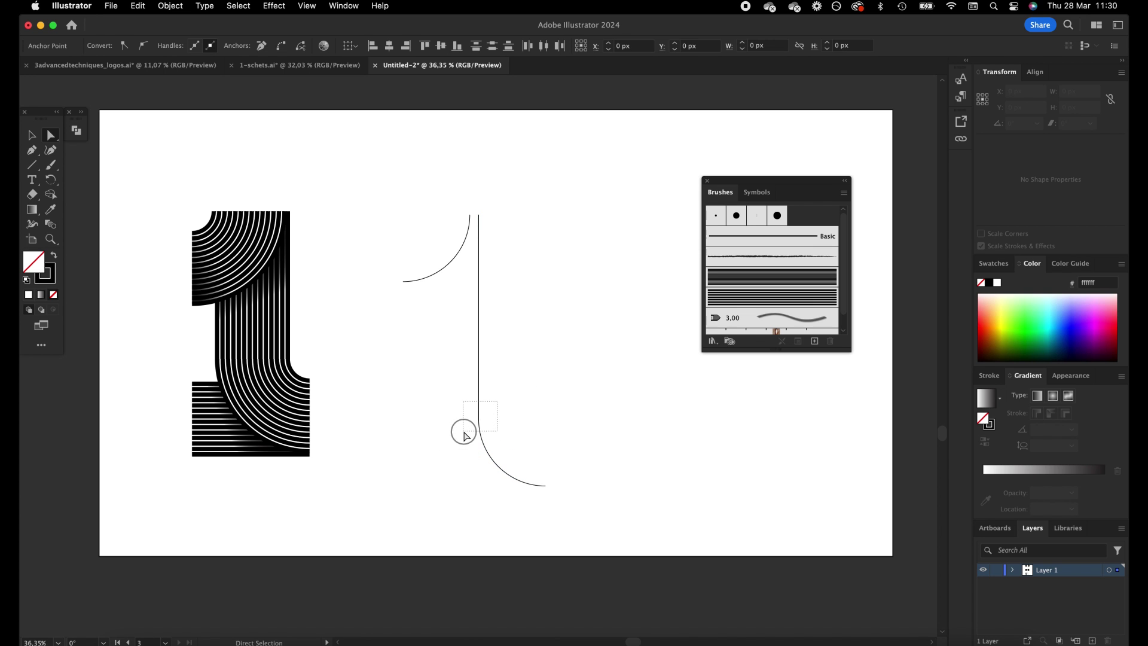
{"action": "key", "text": "super+j"}
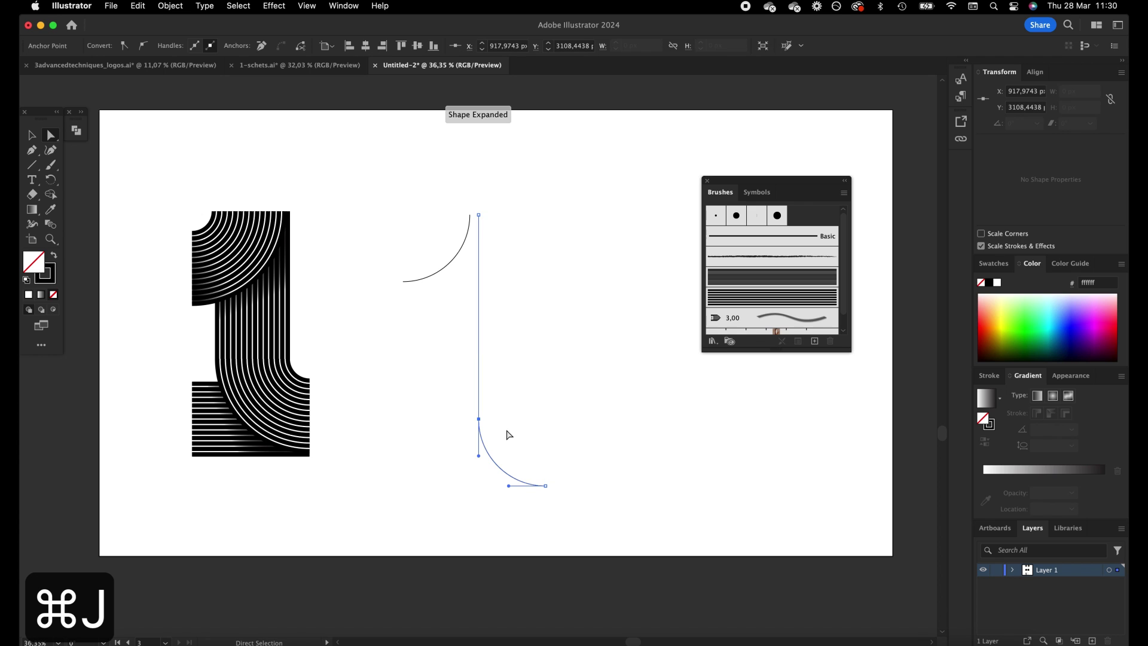
Raise the curved lower part of the joined path with its upper end fixed, shortening the path to about 498 px high
{"action": "left_click_drag", "start_coordinate": [425, 530], "coordinate": [677, 381]}
{"action": "key", "text": "shift+Up"}
{"action": "key", "text": "shift+Up"}
{"action": "key", "text": "shift+Up"}
{"action": "key", "text": "shift+Up"}
{"action": "key", "text": "shift+Up"}
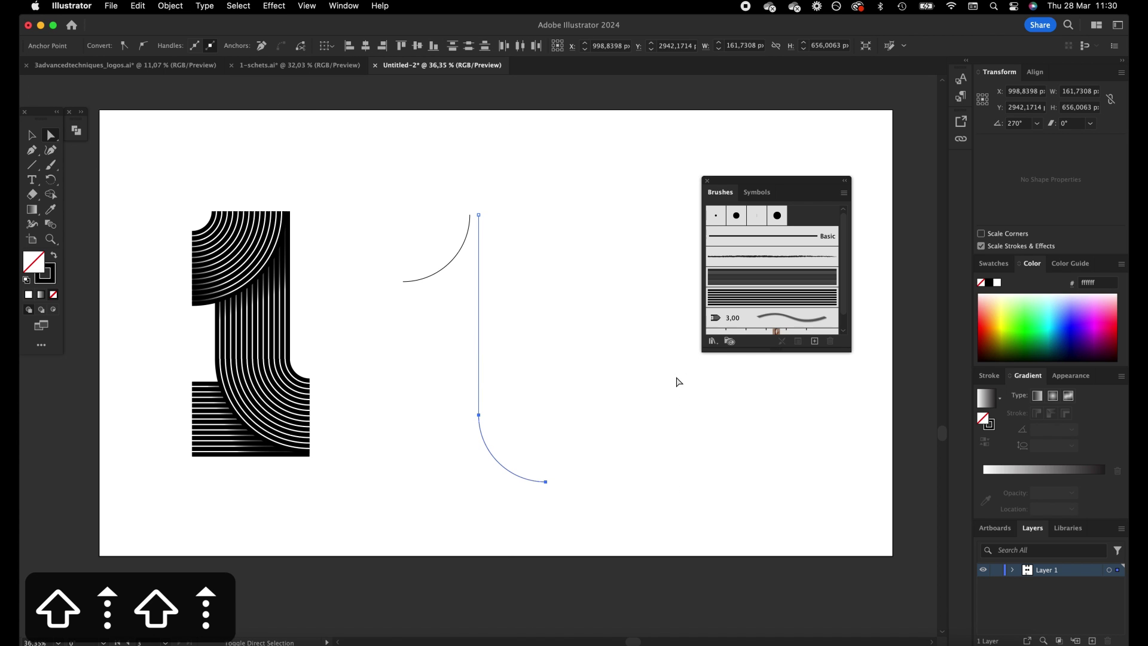
{"action": "left_click_drag", "start_coordinate": [482, 404], "coordinate": [478, 354]}
{"action": "left_click", "coordinate": [31, 135]}
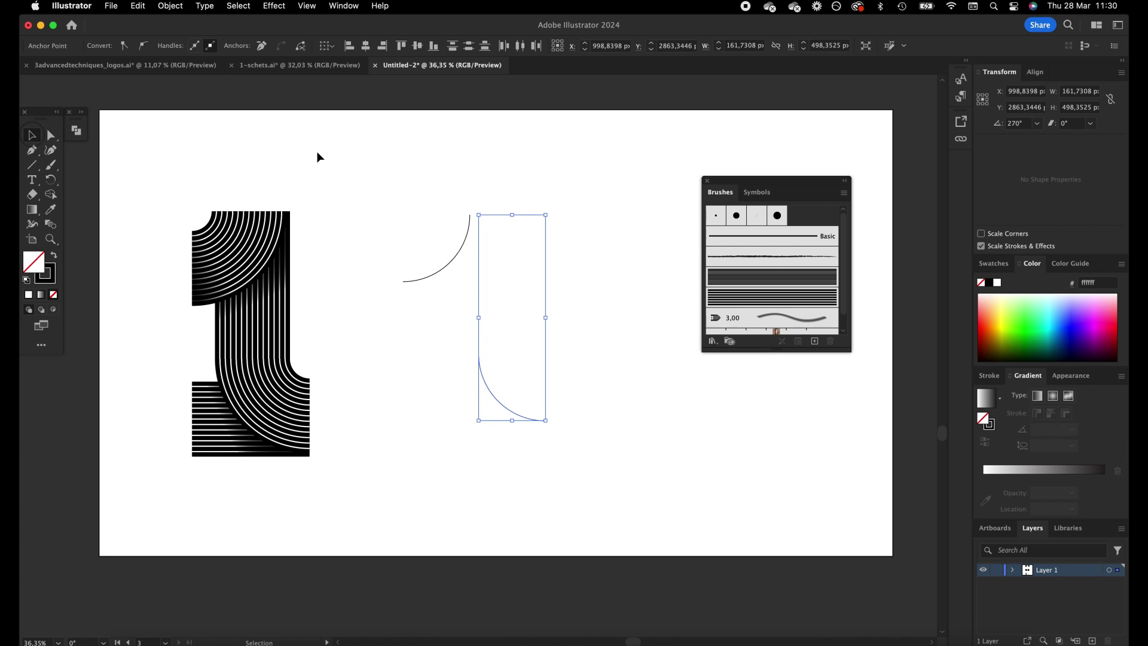
{"action": "left_click", "coordinate": [389, 155]}
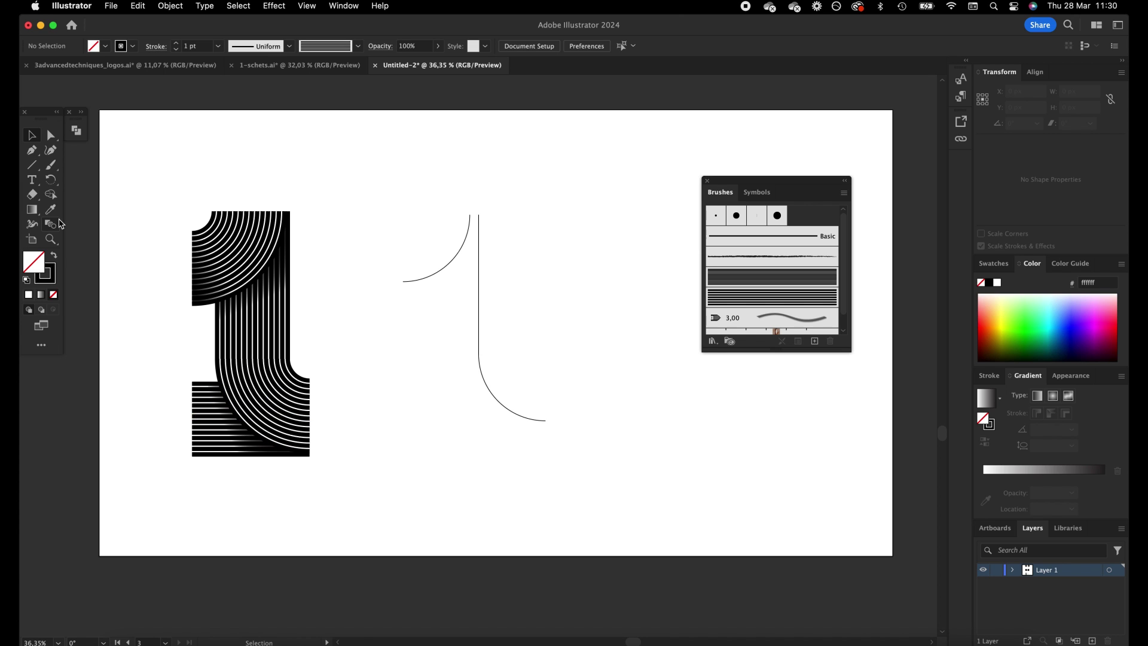
Draw a horizontal line about 345 px long just below the joined path, from its right end to the upper arc's left end
{"action": "left_click", "coordinate": [31, 165]}
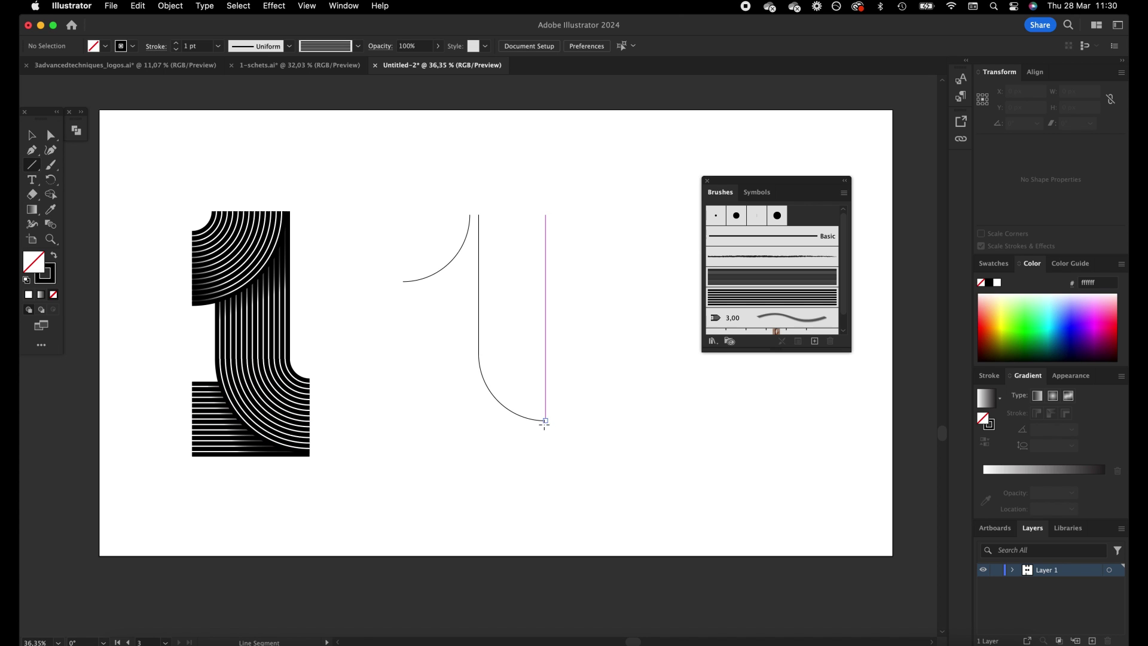
{"action": "left_click_drag", "start_coordinate": [547, 428], "coordinate": [404, 429]}
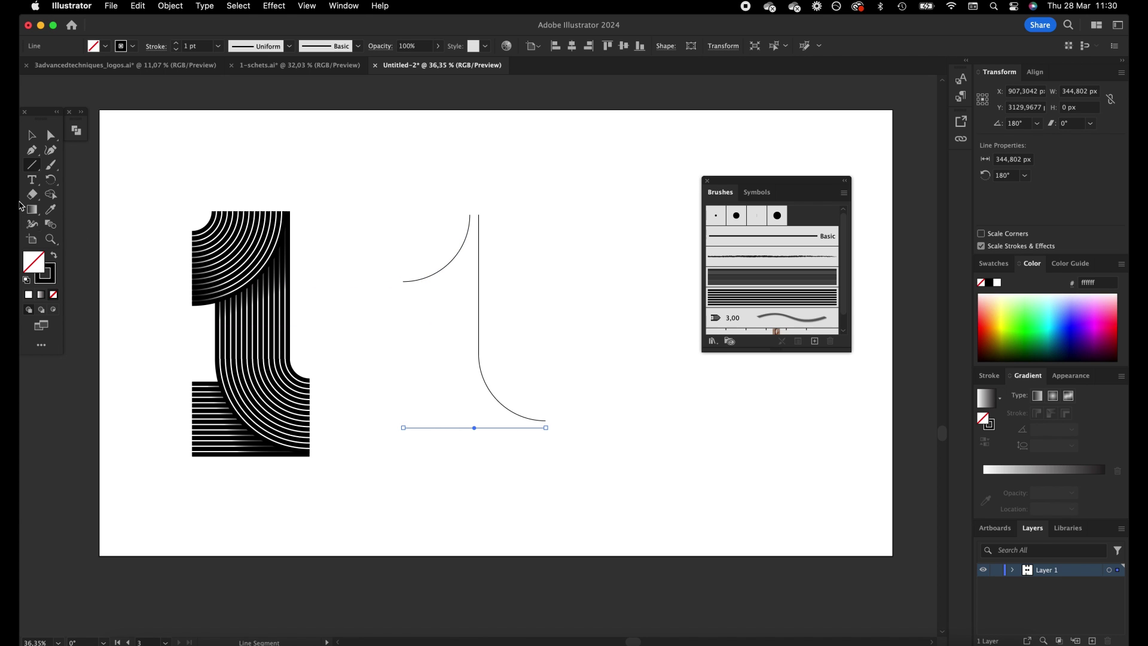
{"action": "left_click", "coordinate": [37, 140]}
Apply the new striped art brush to the upper arc, the joined path and the horizontal line
{"action": "left_click_drag", "start_coordinate": [563, 174], "coordinate": [362, 534]}
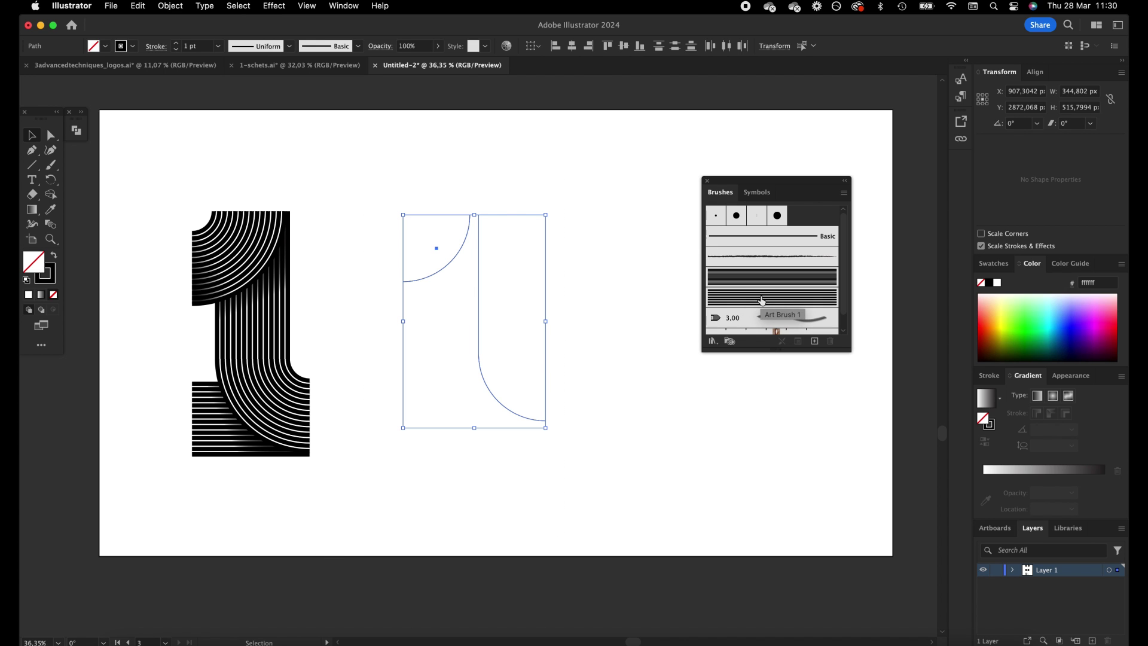
{"action": "left_click_drag", "start_coordinate": [601, 174], "coordinate": [360, 526]}
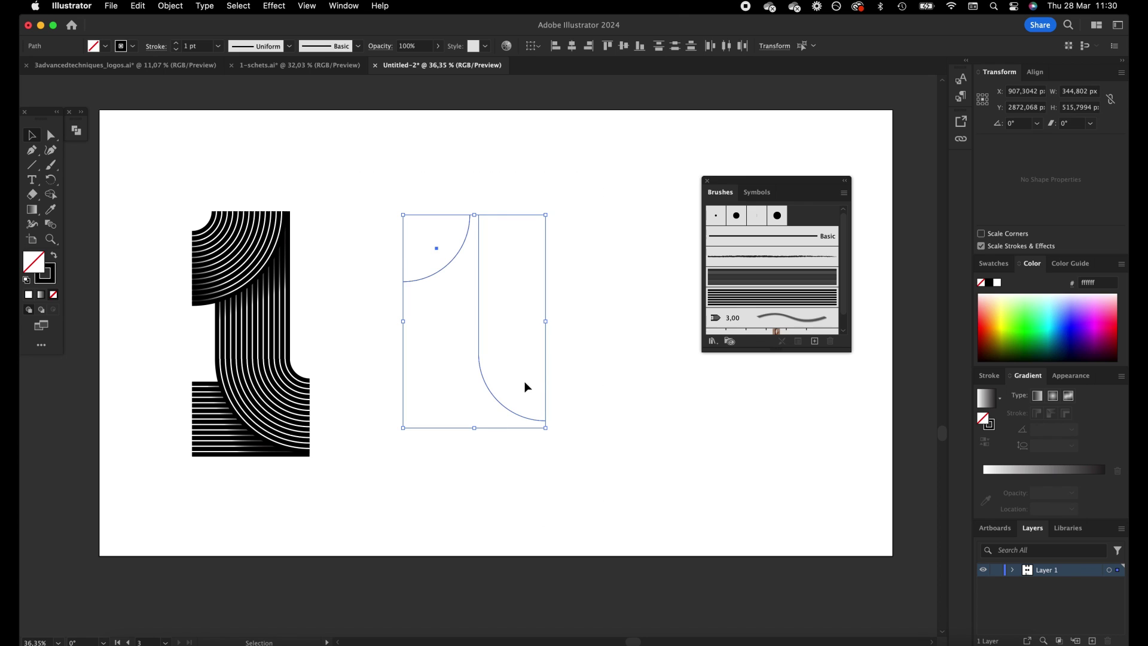
{"action": "left_click", "coordinate": [768, 298]}
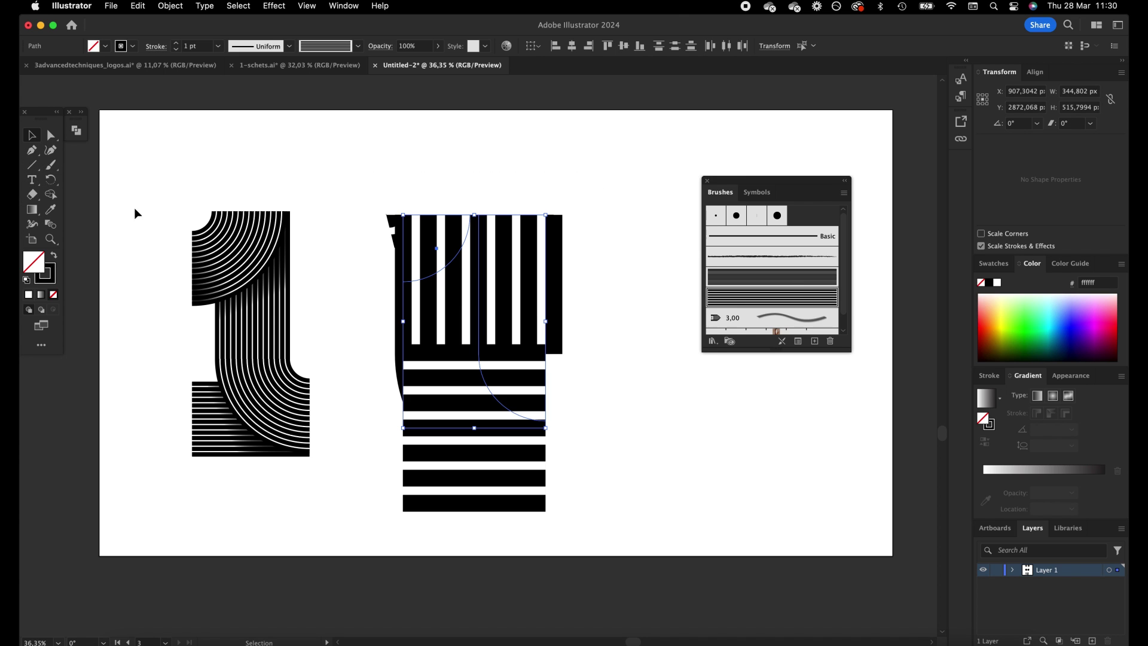
Set the stroke weight of the three brushed paths of the new number 1 to 0,5 pt
{"action": "double_click", "coordinate": [185, 47]}
{"action": "type", "text": "0,8"}
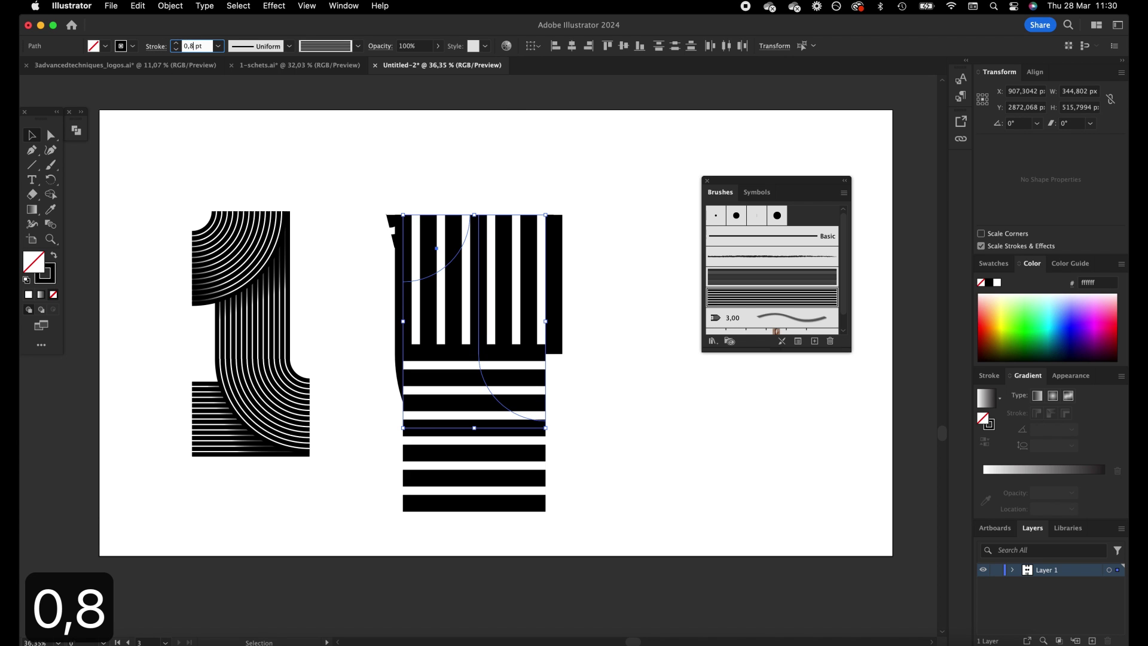
{"action": "key", "text": "BackSpace"}
{"action": "type", "text": "5"}
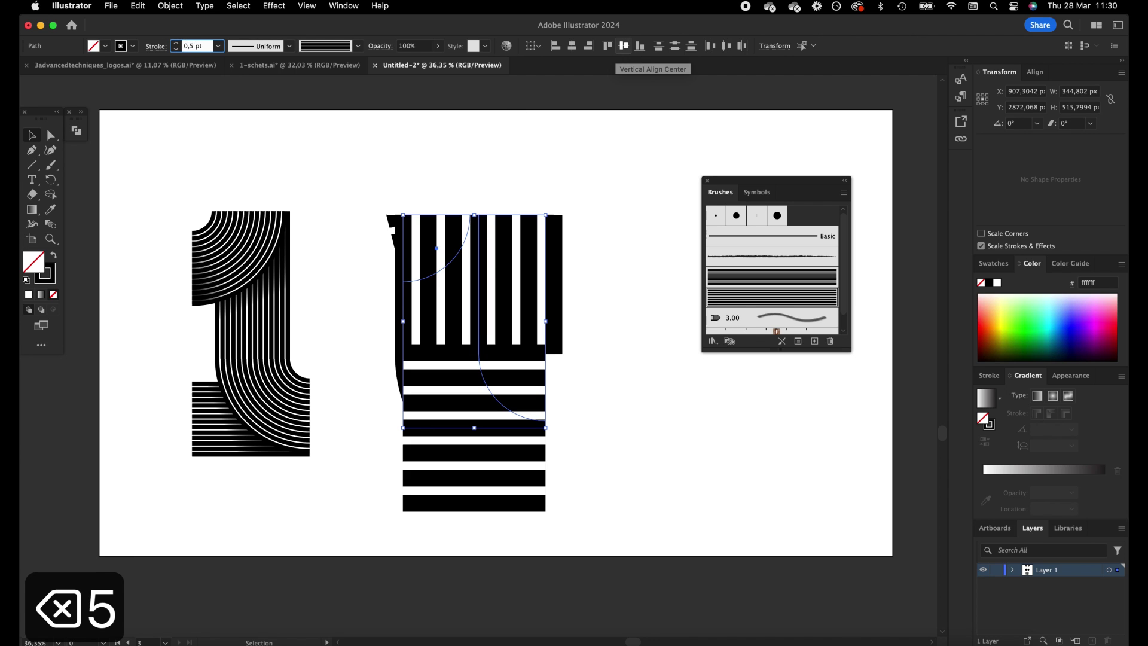
{"action": "key", "text": "Tab"}
{"action": "left_click", "coordinate": [255, 122]}
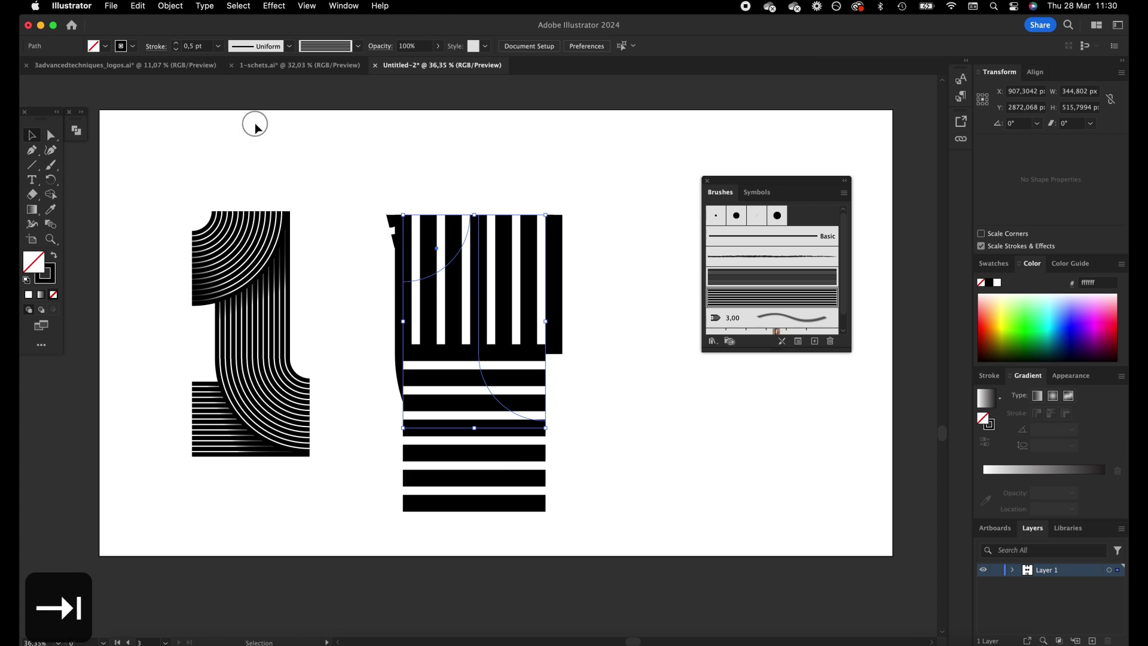
{"action": "left_click_drag", "start_coordinate": [360, 172], "coordinate": [613, 466]}
{"action": "left_click", "coordinate": [633, 461]}
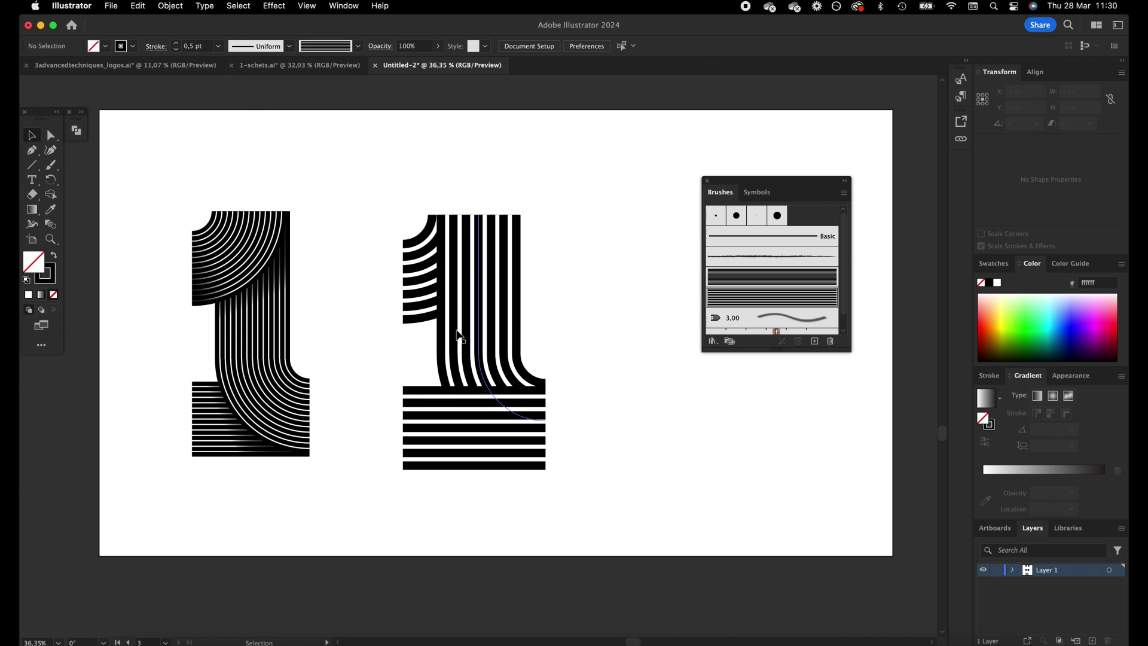
{"action": "left_click_drag", "start_coordinate": [571, 173], "coordinate": [348, 554]}
{"action": "left_click", "coordinate": [690, 439]}
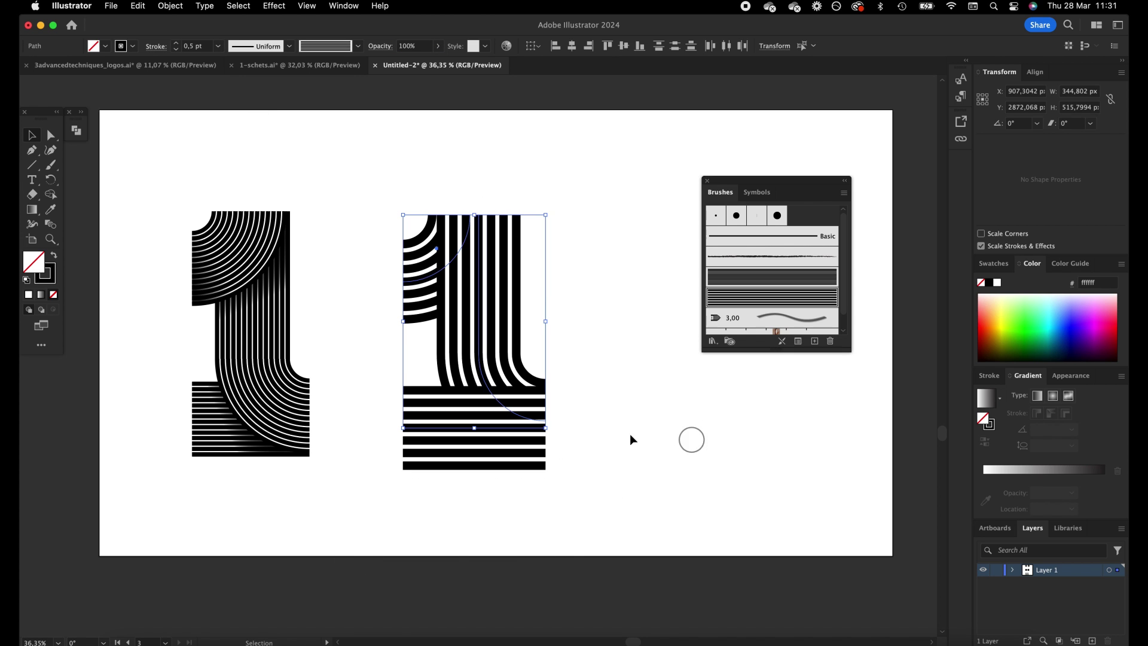
Bring the upper striped arc in front of the vertical stem
{"action": "left_click", "coordinate": [421, 284]}
{"action": "key", "text": "shift+super+bracketright"}
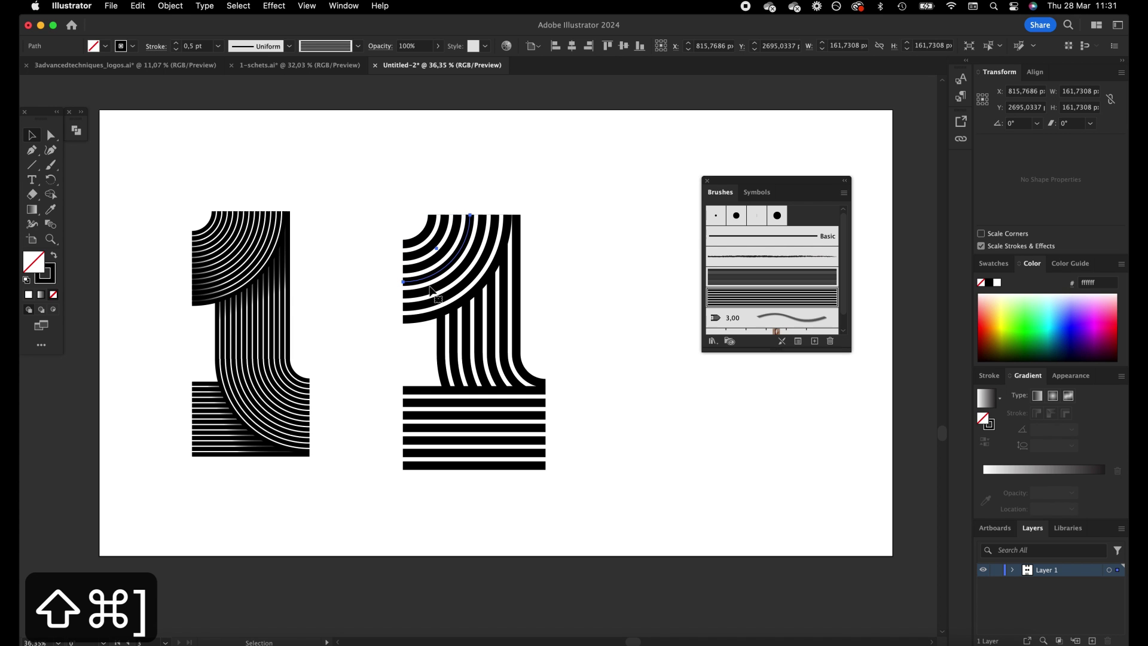
{"action": "left_click", "coordinate": [572, 199]}
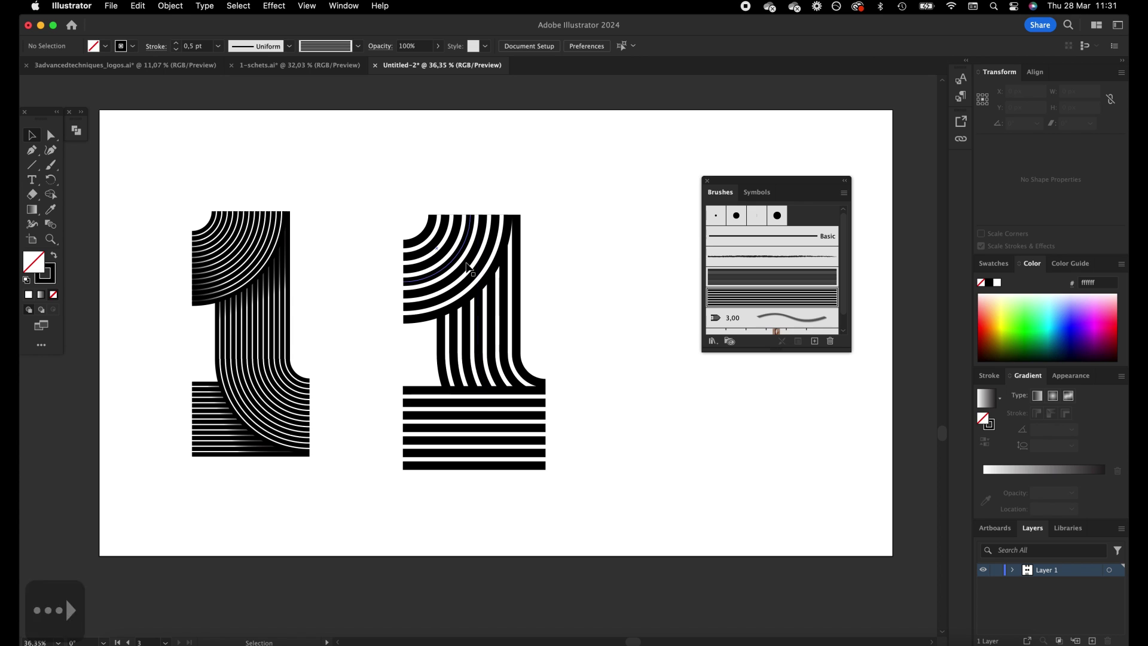
Send the horizontal striped base line behind the curved stem
{"action": "left_click", "coordinate": [498, 429]}
{"action": "key", "text": "shift+super+bracketright"}
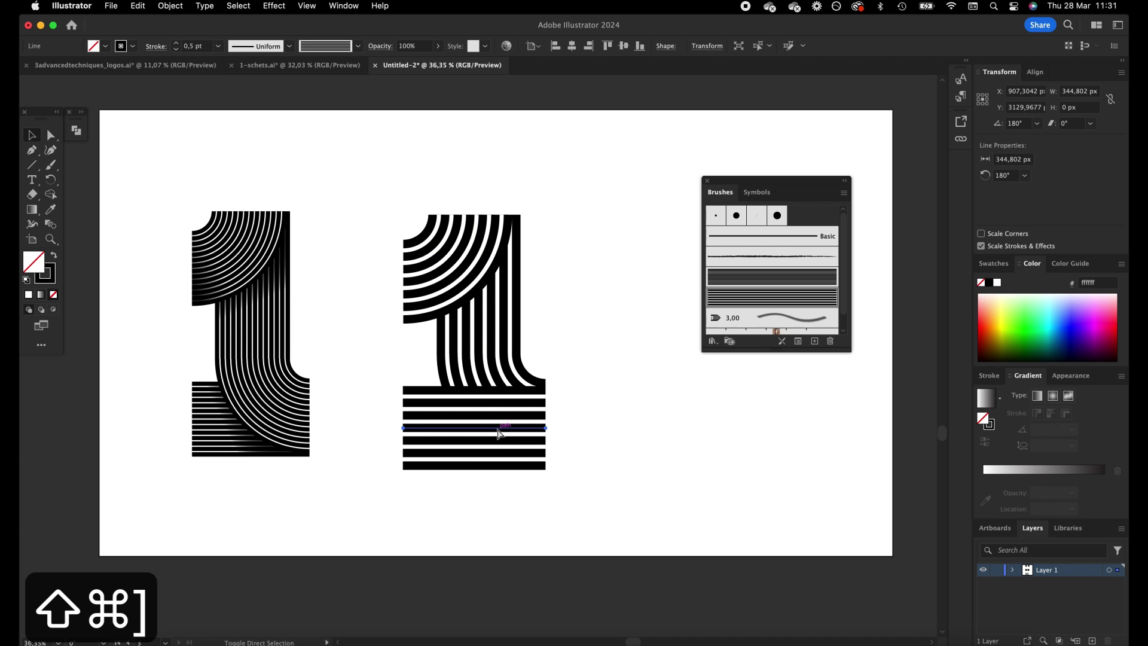
{"action": "key", "text": "shift+super+bracketleft"}
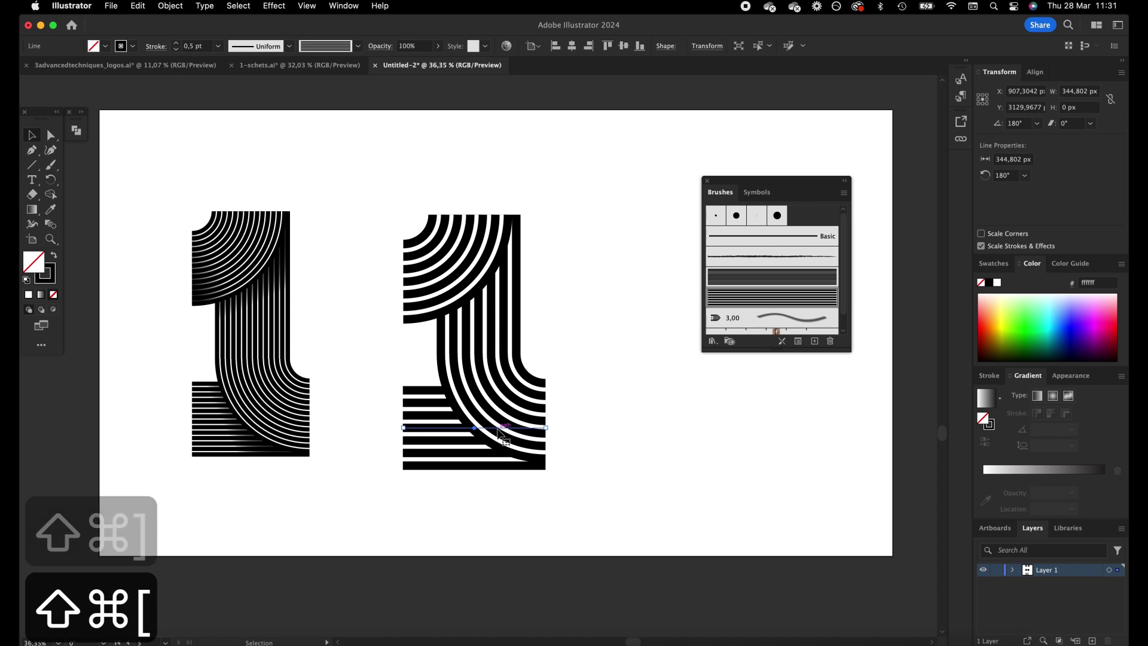
{"action": "left_click", "coordinate": [400, 438]}
{"action": "left_click", "coordinate": [426, 429]}
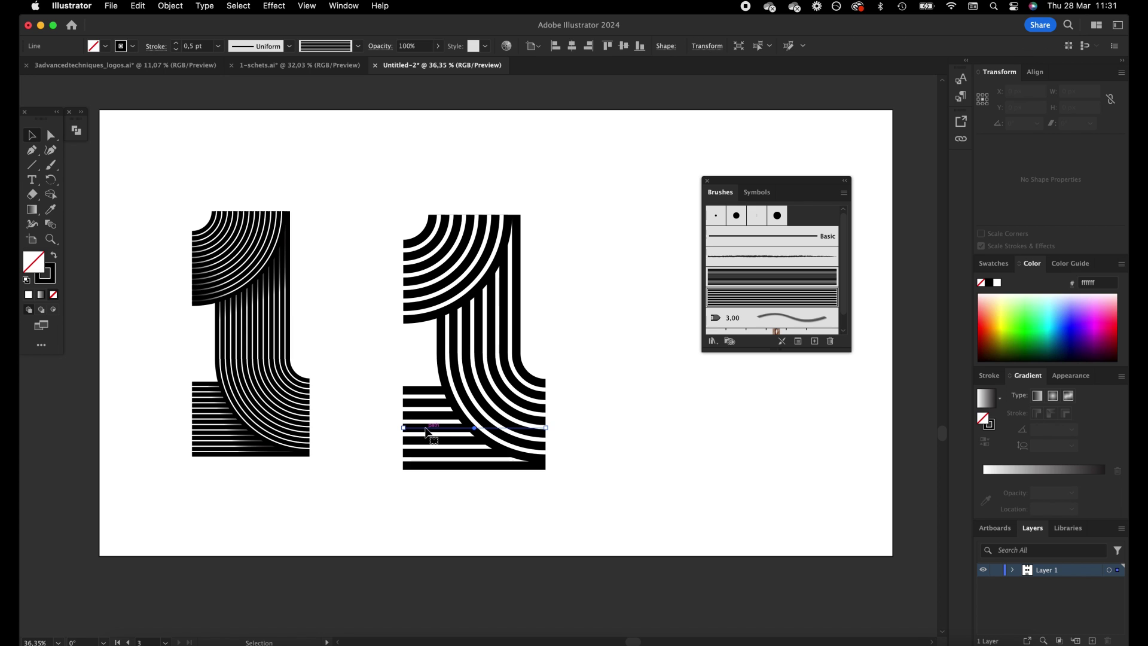
Nudge the horizontal base line down 3 px
{"action": "key", "text": "Down"}
{"action": "key", "text": "Down"}
{"action": "key", "text": "Down"}
{"action": "key", "text": "Down"}
{"action": "key", "text": "Down"}
{"action": "key", "text": "Up"}
{"action": "key", "text": "Up"}
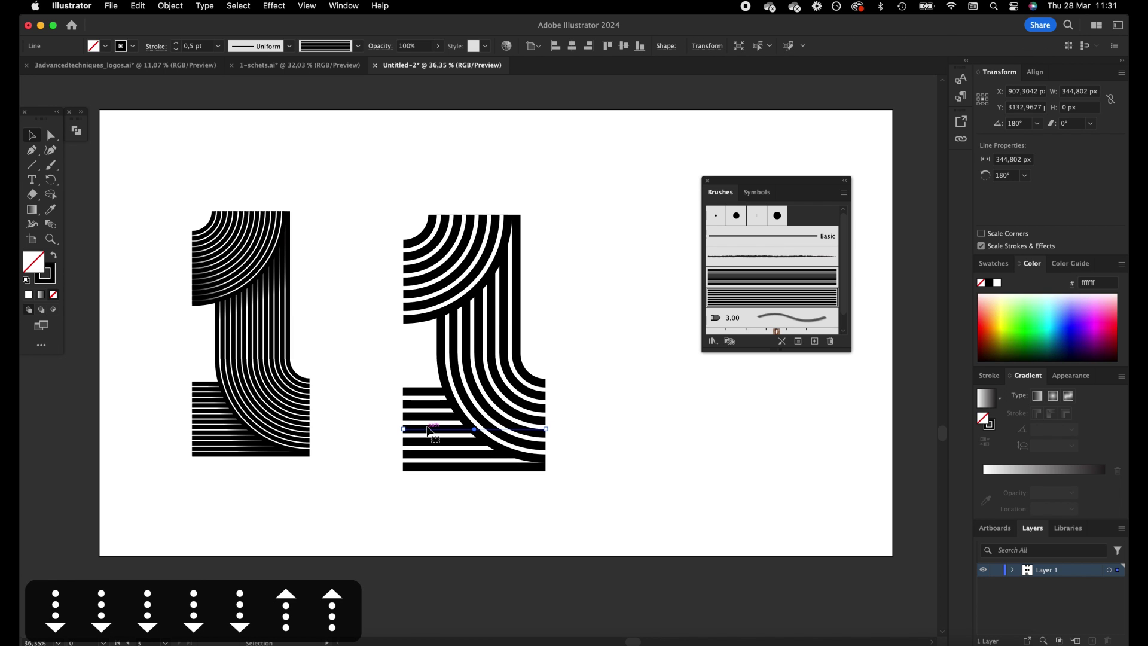
Move the whole striped number 1 up slightly and scale it down proportionally around its centre to about 89 percent
{"action": "left_click_drag", "start_coordinate": [543, 198], "coordinate": [392, 485]}
{"action": "left_click", "coordinate": [489, 378]}
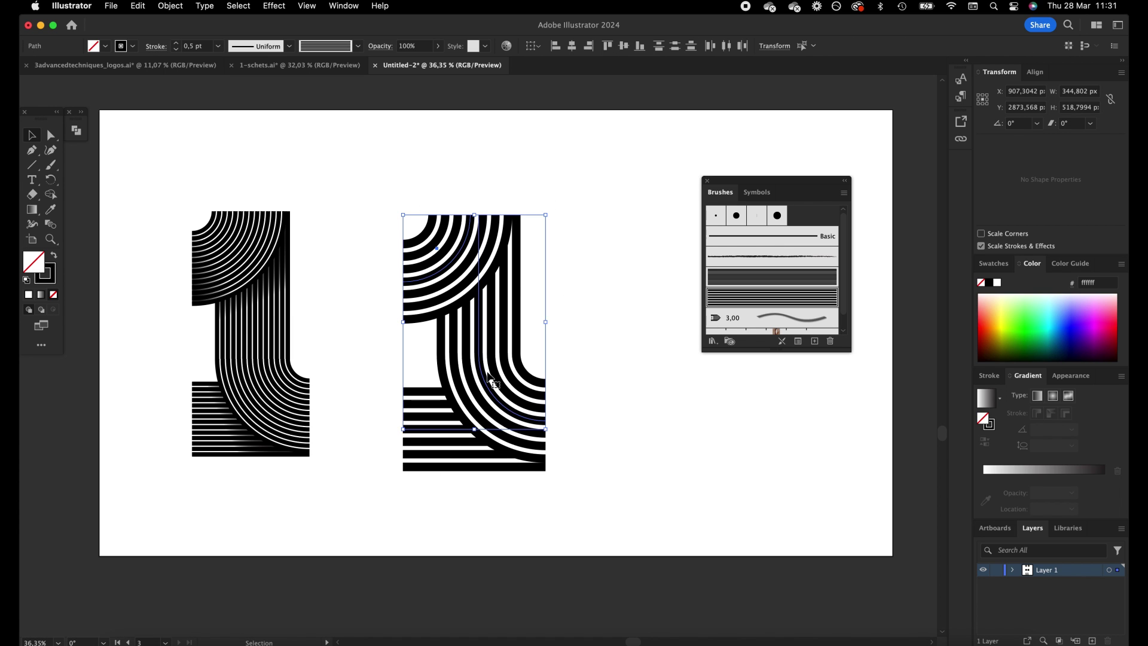
{"action": "left_click_drag", "start_coordinate": [481, 377], "coordinate": [480, 368]}
{"action": "left_click_drag", "start_coordinate": [547, 312], "coordinate": [483, 323]}
{"action": "left_click", "coordinate": [584, 333]}
Sketch an open, winding Pen tool path about 561 px wide and 800 px high beside the new number 1
{"action": "left_click_drag", "start_coordinate": [557, 179], "coordinate": [320, 196]}
{"action": "key", "text": "p"}
{"action": "left_click_drag", "start_coordinate": [436, 390], "coordinate": [443, 387]}
{"action": "left_click", "coordinate": [399, 255]}
{"action": "left_click_drag", "start_coordinate": [583, 219], "coordinate": [625, 278]}
{"action": "left_click_drag", "start_coordinate": [587, 382], "coordinate": [583, 389]}
{"action": "left_click_drag", "start_coordinate": [432, 476], "coordinate": [420, 511]}
{"action": "left_click_drag", "start_coordinate": [523, 526], "coordinate": [561, 515]}
{"action": "left_click", "coordinate": [32, 135]}
{"action": "left_click_drag", "start_coordinate": [362, 173], "coordinate": [588, 451]}
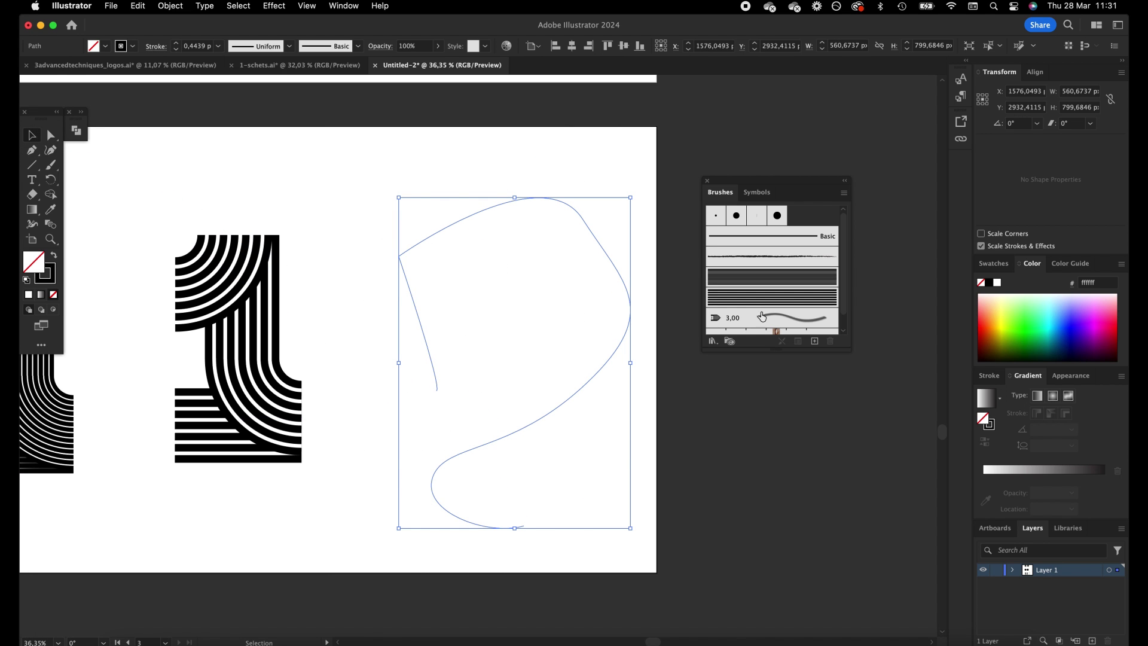
Apply the new striped art brush to the winding path and set its stroke weight to 0,25 pt
{"action": "left_click", "coordinate": [781, 301]}
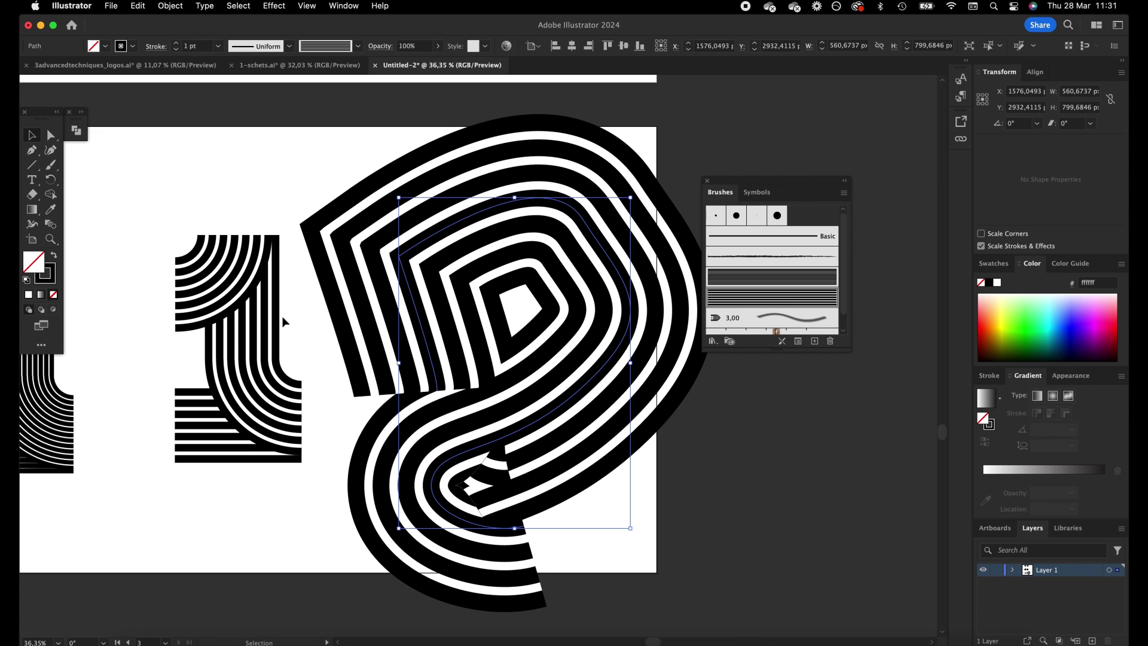
{"action": "left_click", "coordinate": [176, 49]}
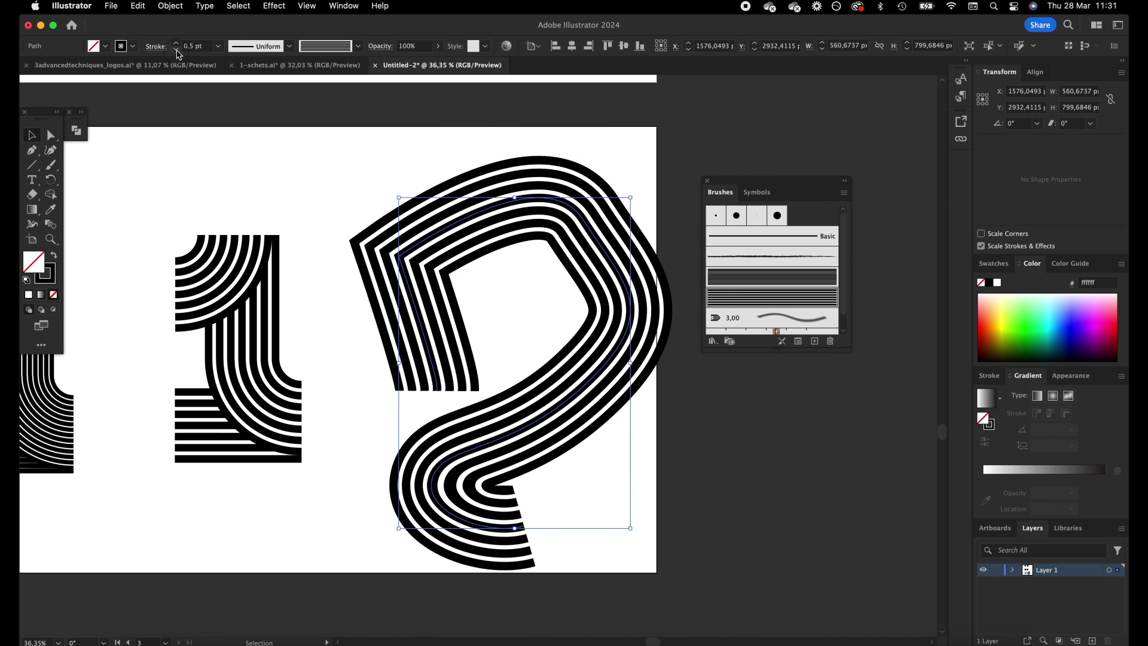
{"action": "left_click", "coordinate": [176, 43]}
{"action": "left_click", "coordinate": [176, 50]}
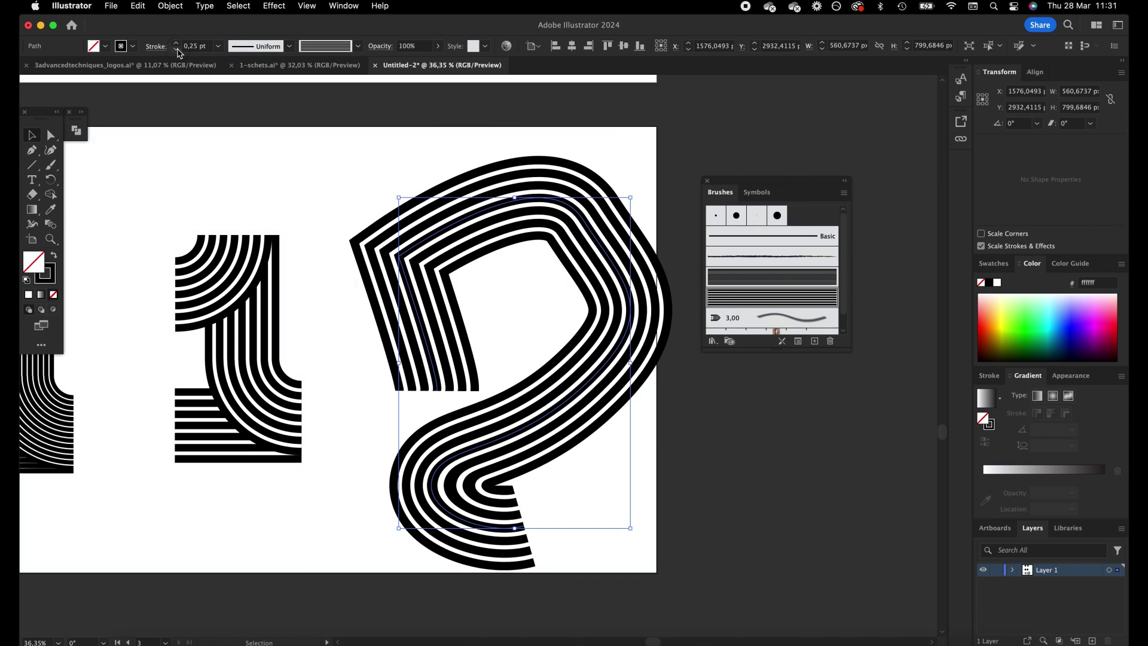